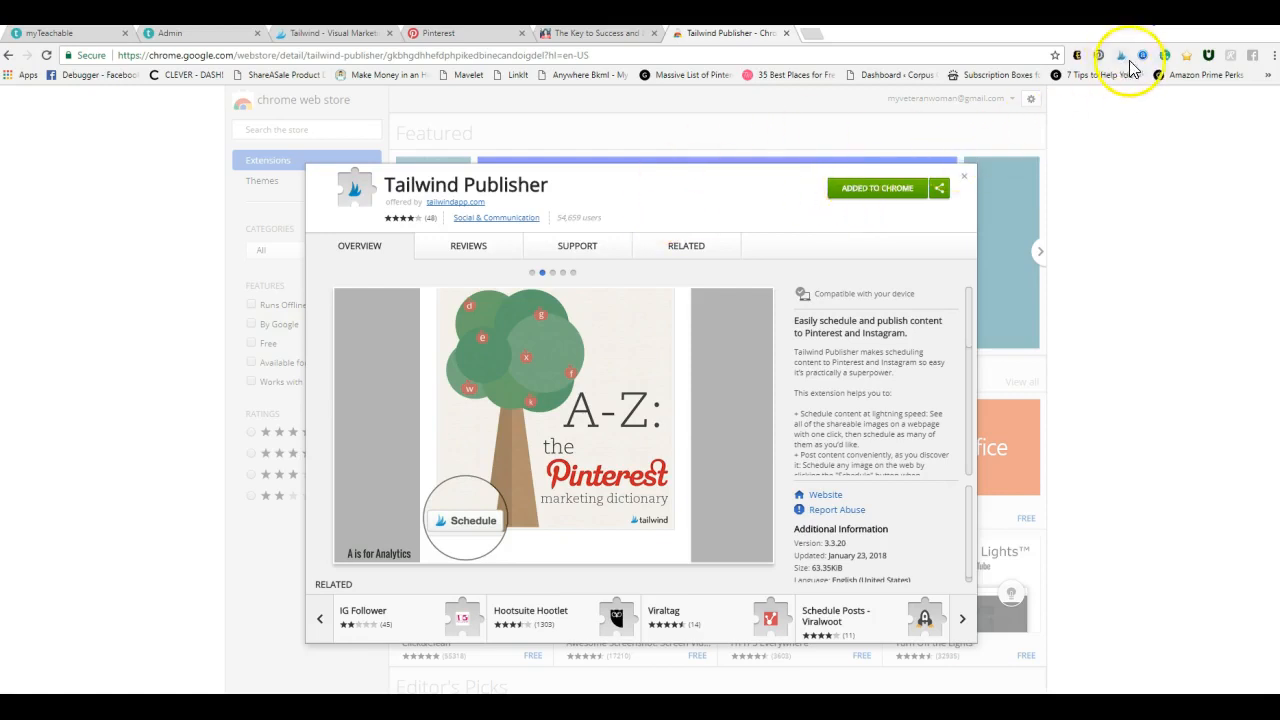
- Dismiss the Tailwind Publisher listing, open Scheduled Pins in the Tailwind dashboard, and review the queue and its schedule calendar
{"action": "left_click", "coordinate": [1177, 337]}
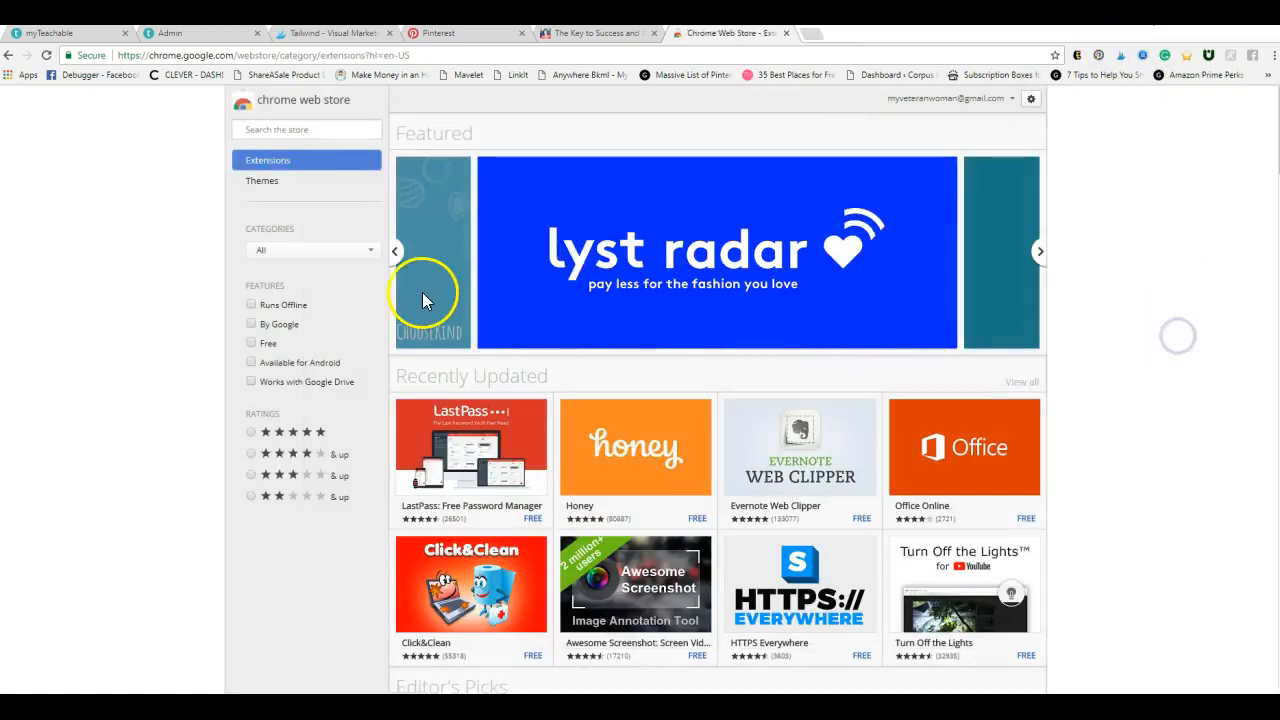
{"action": "left_click", "coordinate": [322, 35]}
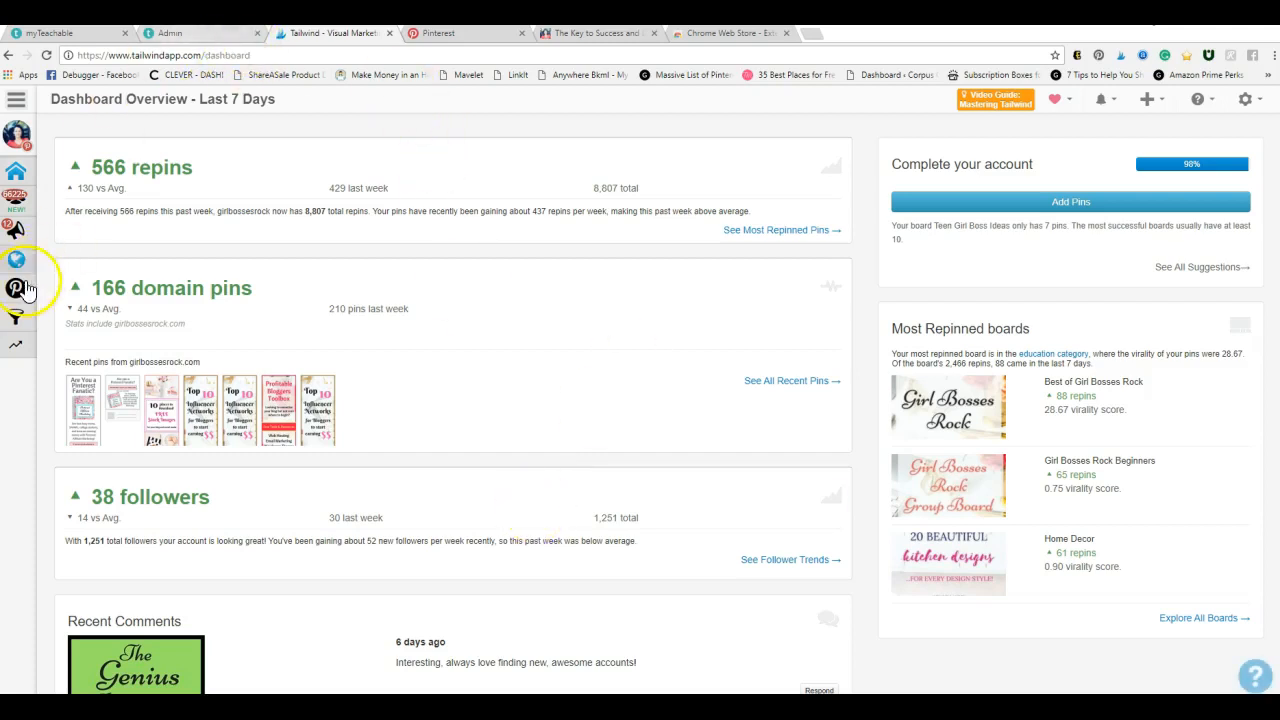
{"action": "left_click", "coordinate": [64, 237]}
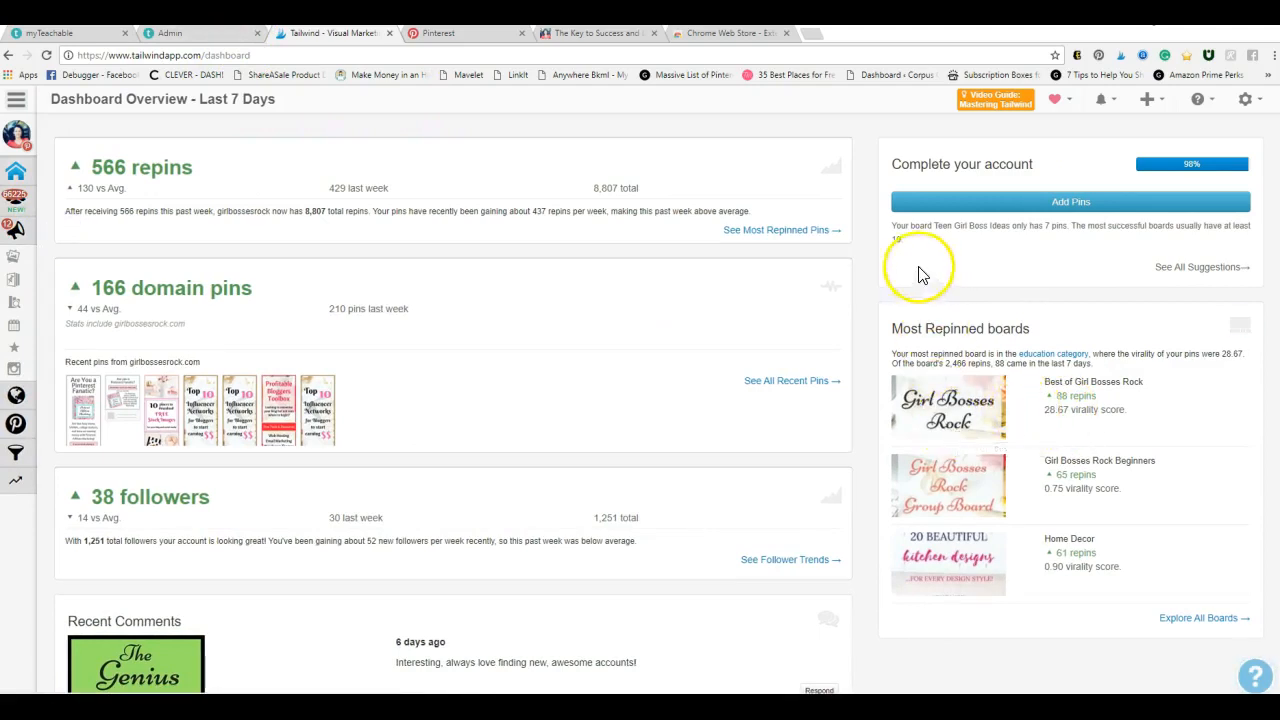
{"action": "mouse_move", "coordinate": [55, 266]}
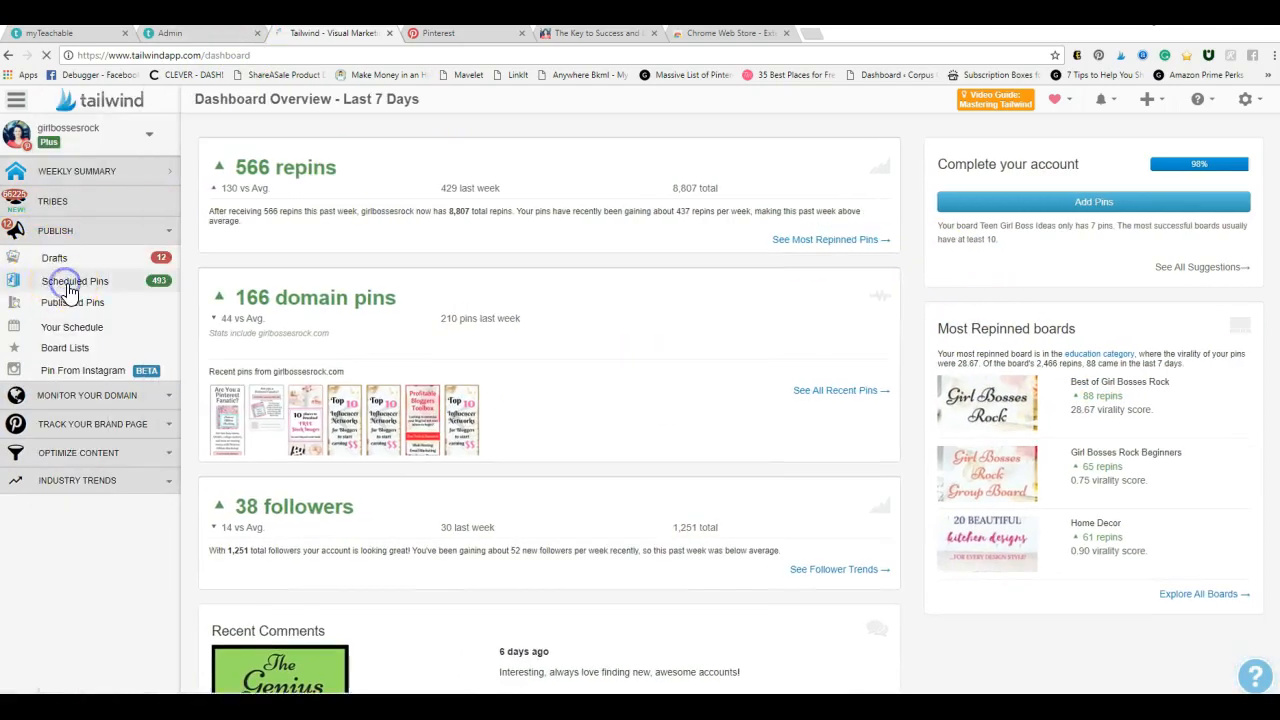
{"action": "left_click", "coordinate": [87, 304]}
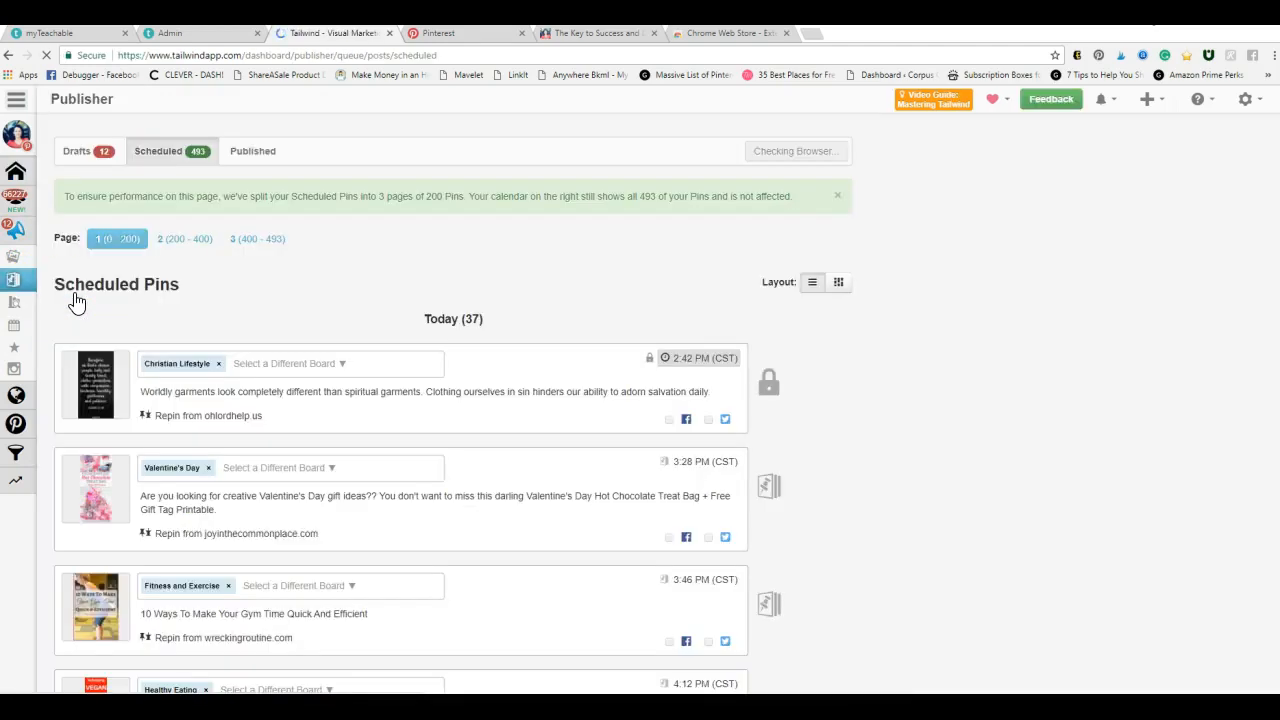
{"action": "left_click", "coordinate": [105, 283]}
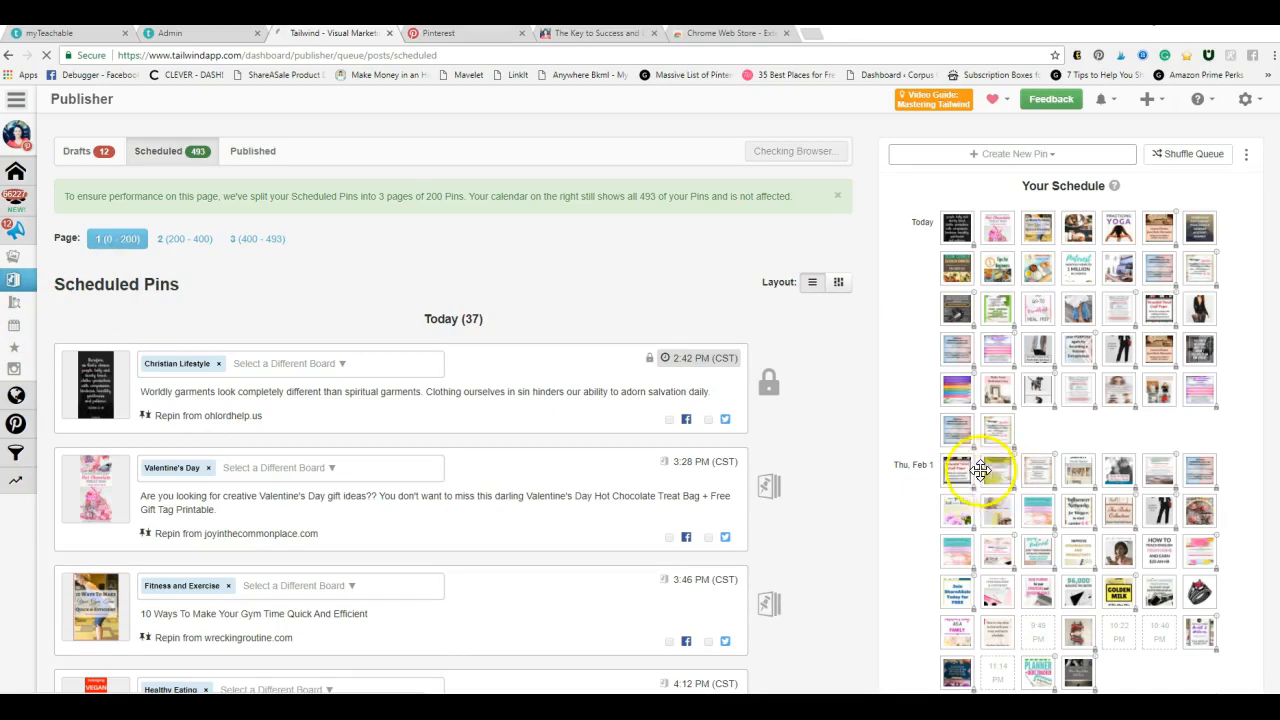
{"action": "scroll", "coordinate": [981, 471], "scroll_direction": "down", "scroll_amount": 3}
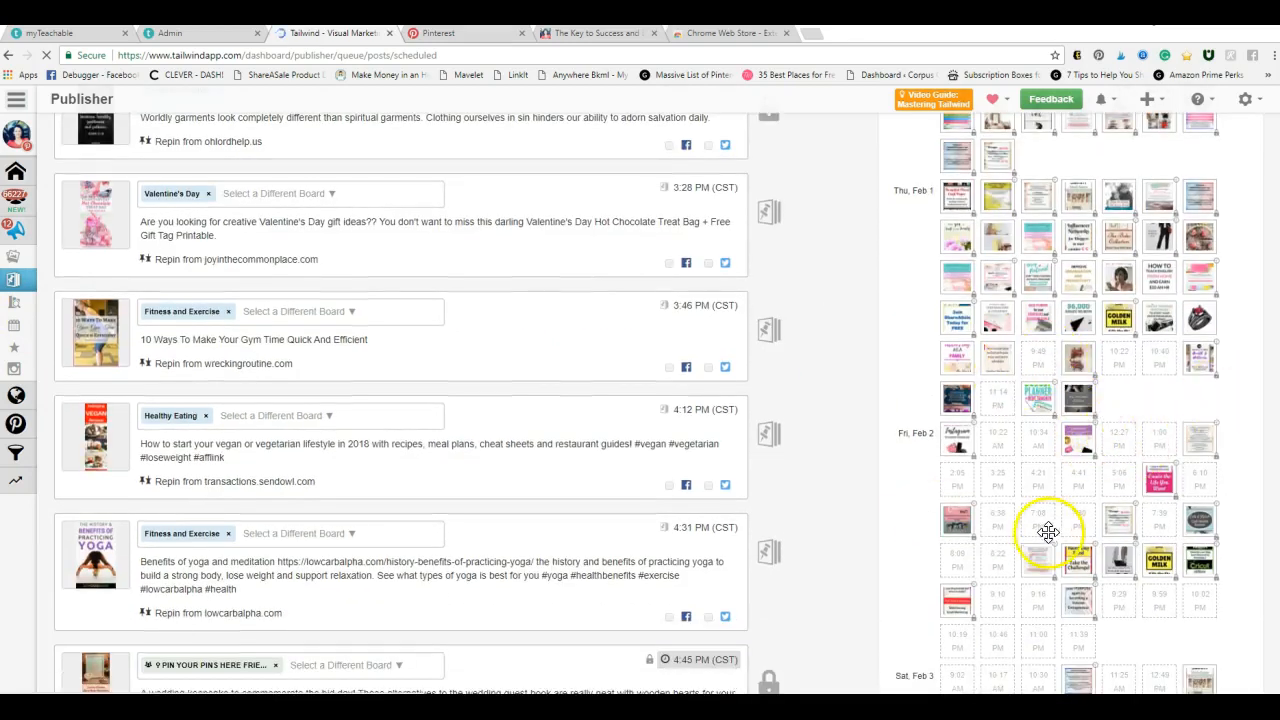
{"action": "mouse_move", "coordinate": [513, 408]}
{"action": "scroll", "coordinate": [513, 408], "scroll_direction": "up", "scroll_amount": 3}
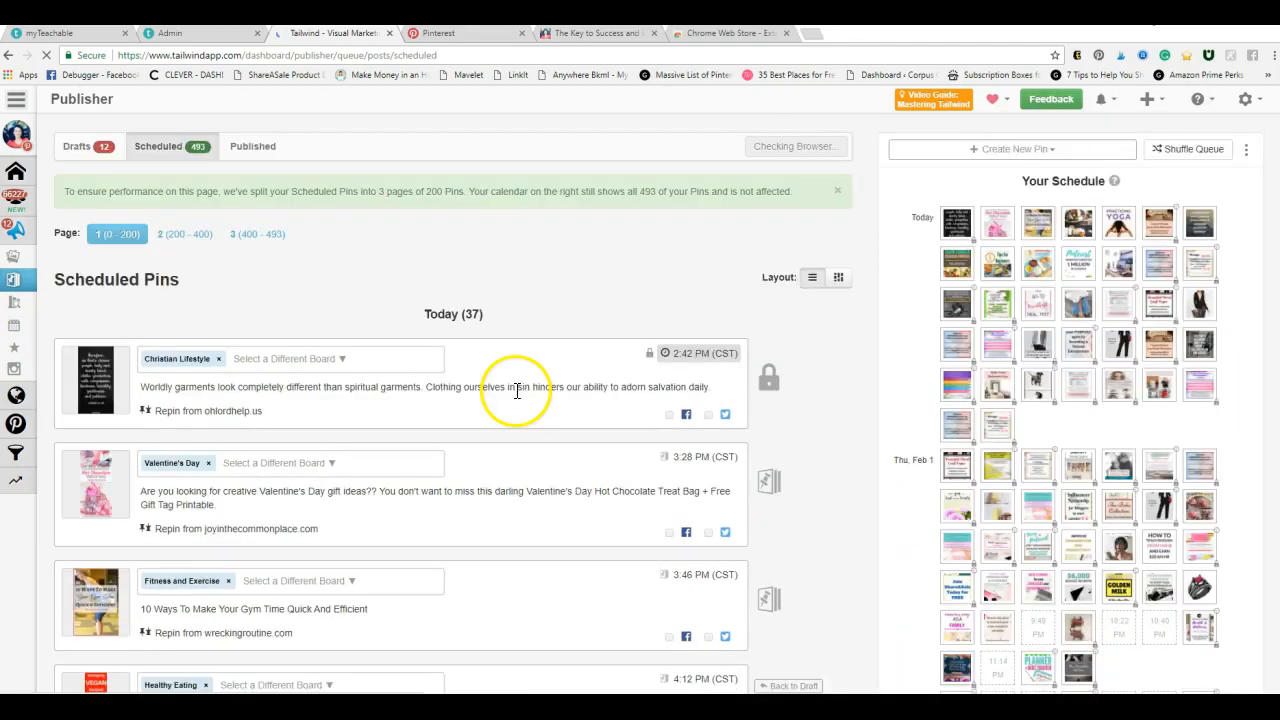
- Switch to Pinterest and search all pins for "valentines"
{"action": "left_click", "coordinate": [440, 35]}
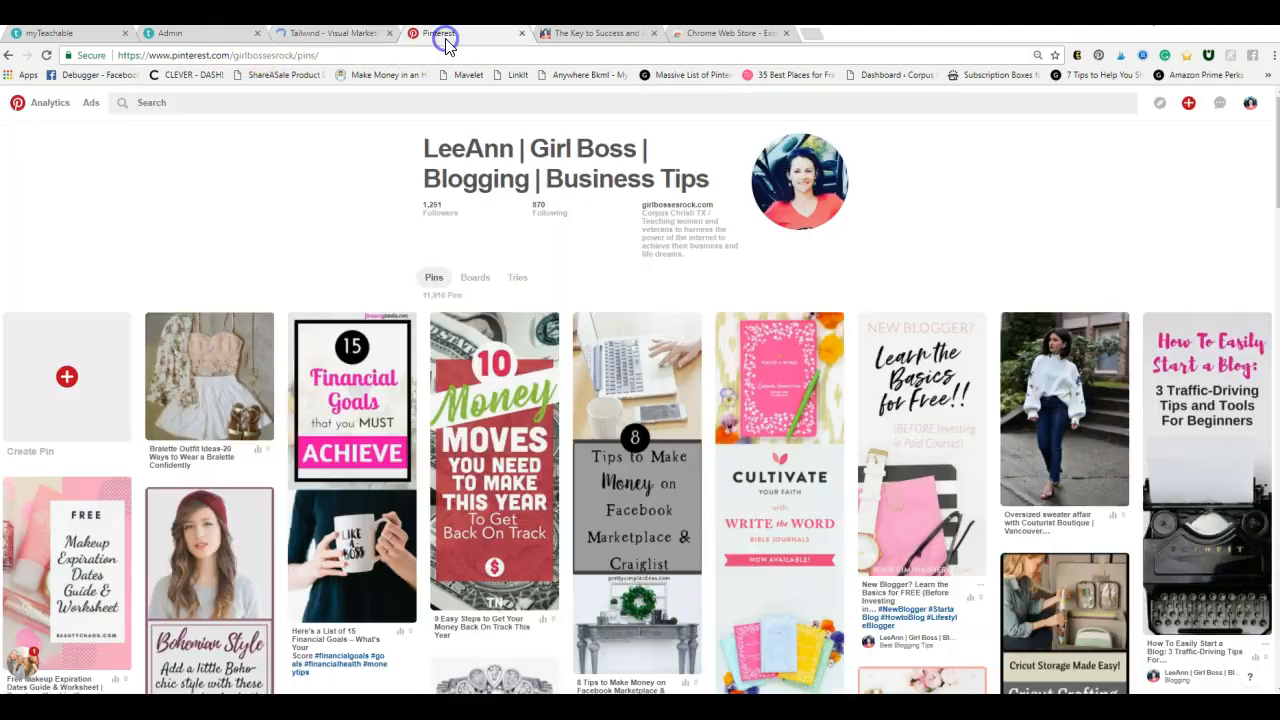
{"action": "mouse_move", "coordinate": [768, 507]}
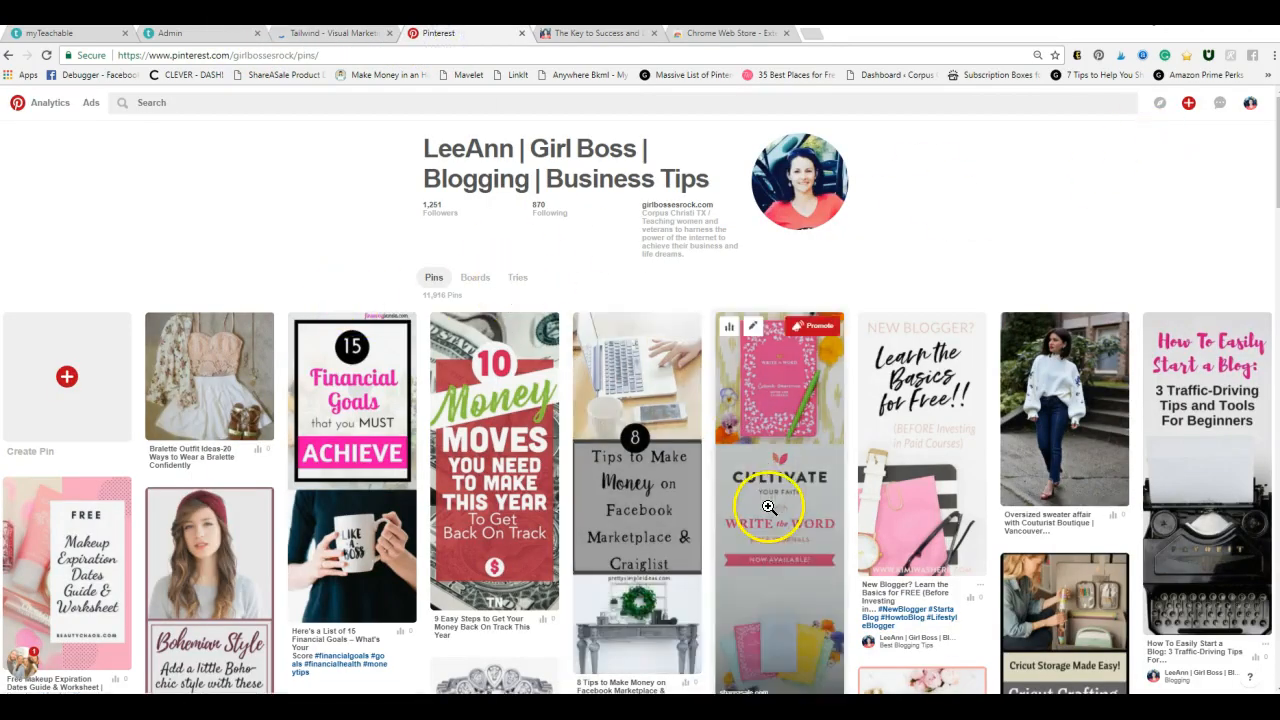
{"action": "left_click", "coordinate": [1250, 104]}
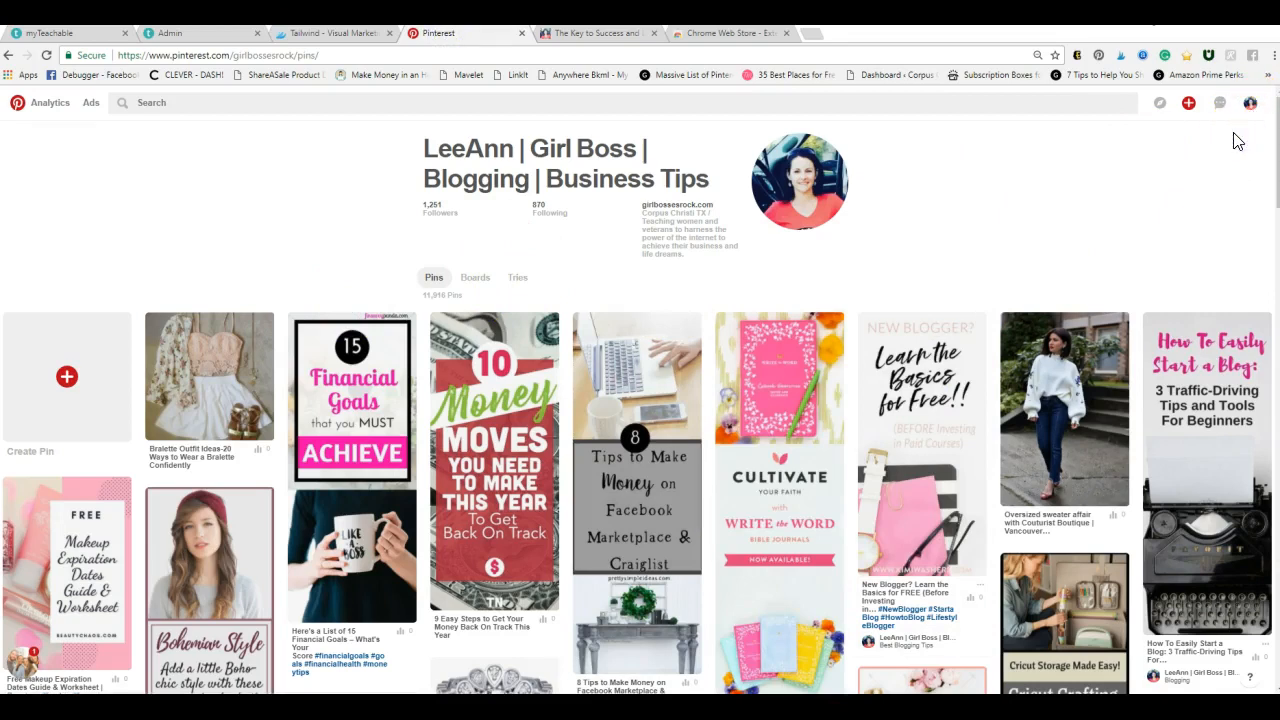
{"action": "left_click", "coordinate": [337, 103]}
{"action": "type", "text": "valentines"}
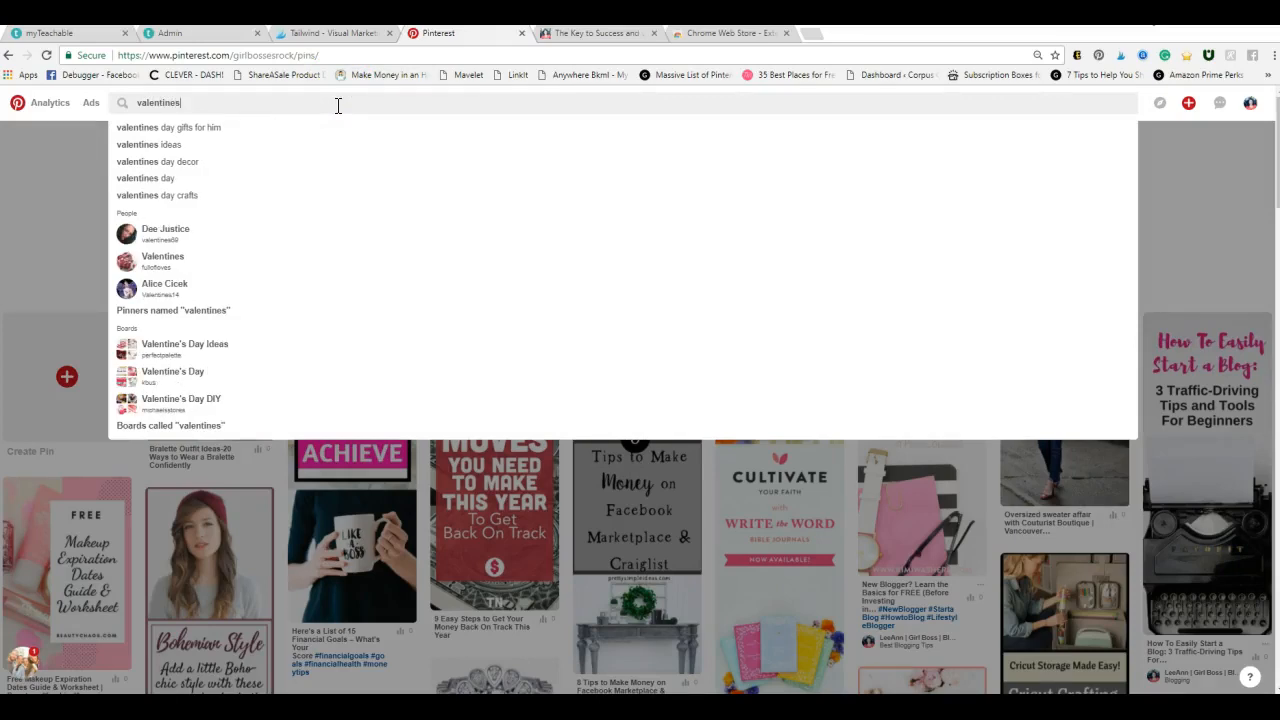
{"action": "key", "text": "Return"}
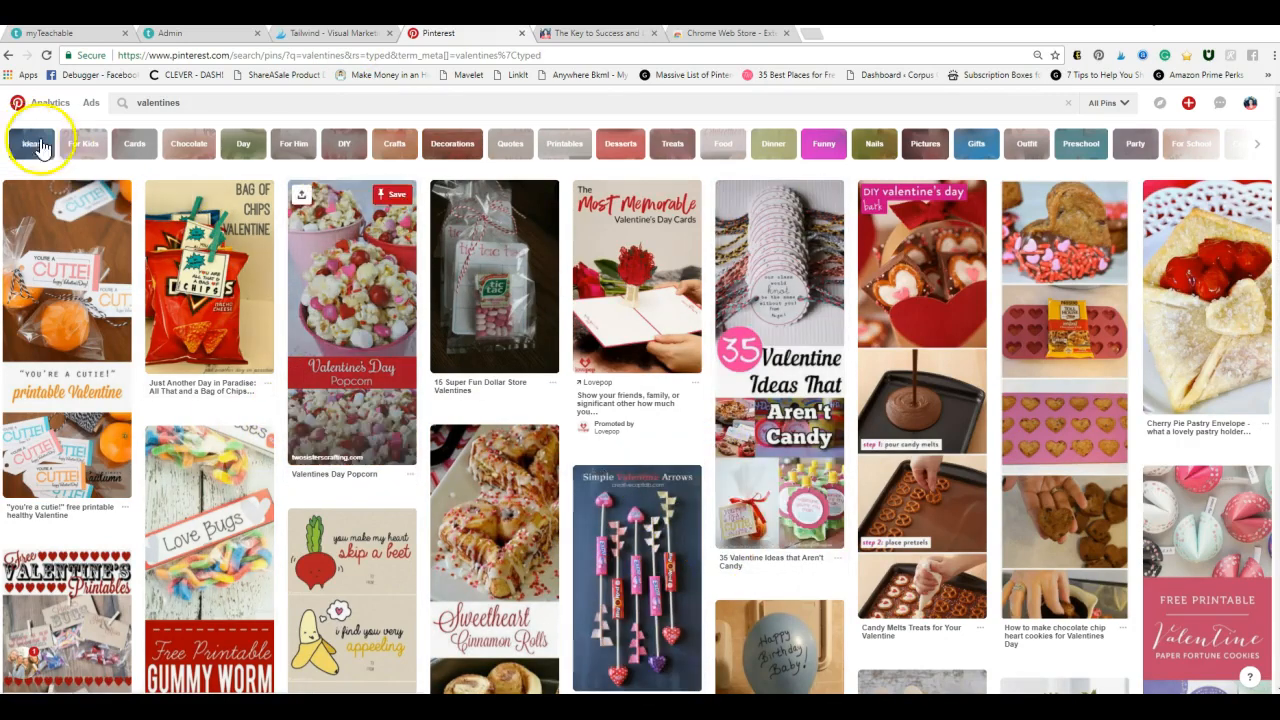
- Launch the Tailwind extension on the valentines results and browse the pins offered for scheduling
{"action": "scroll", "coordinate": [931, 600], "scroll_direction": "down", "scroll_amount": 3}
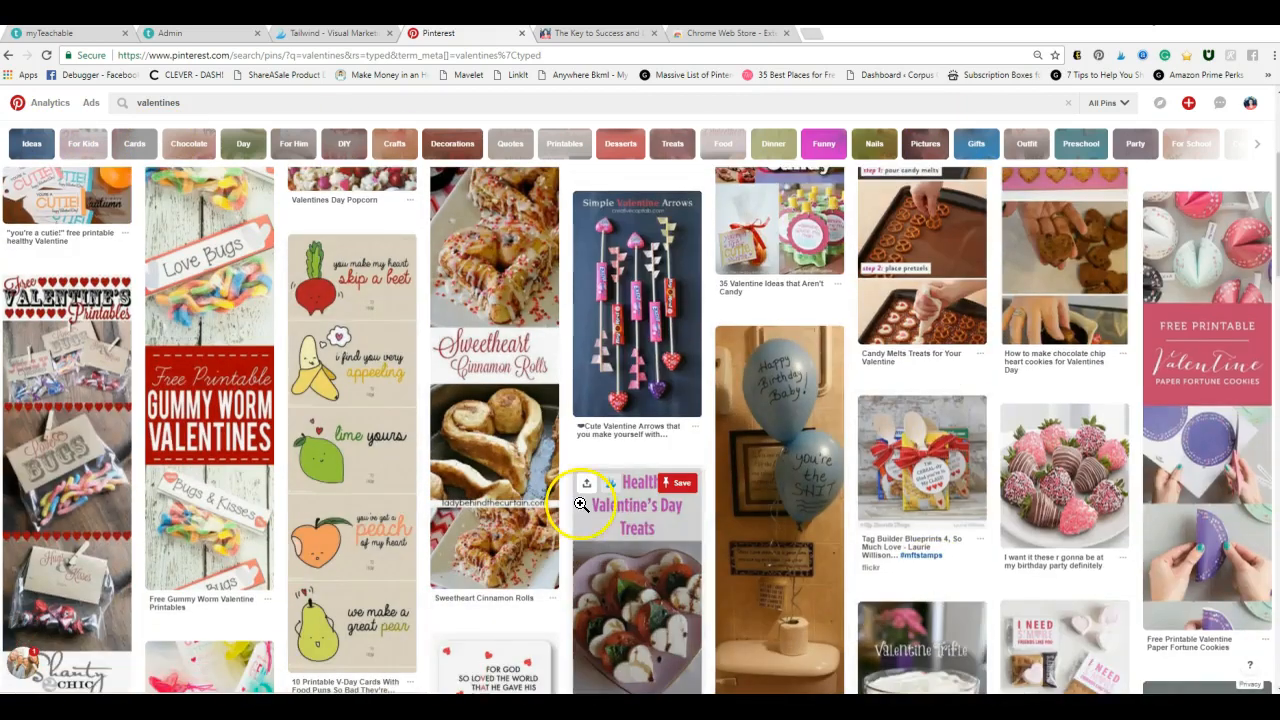
{"action": "left_click", "coordinate": [1121, 56]}
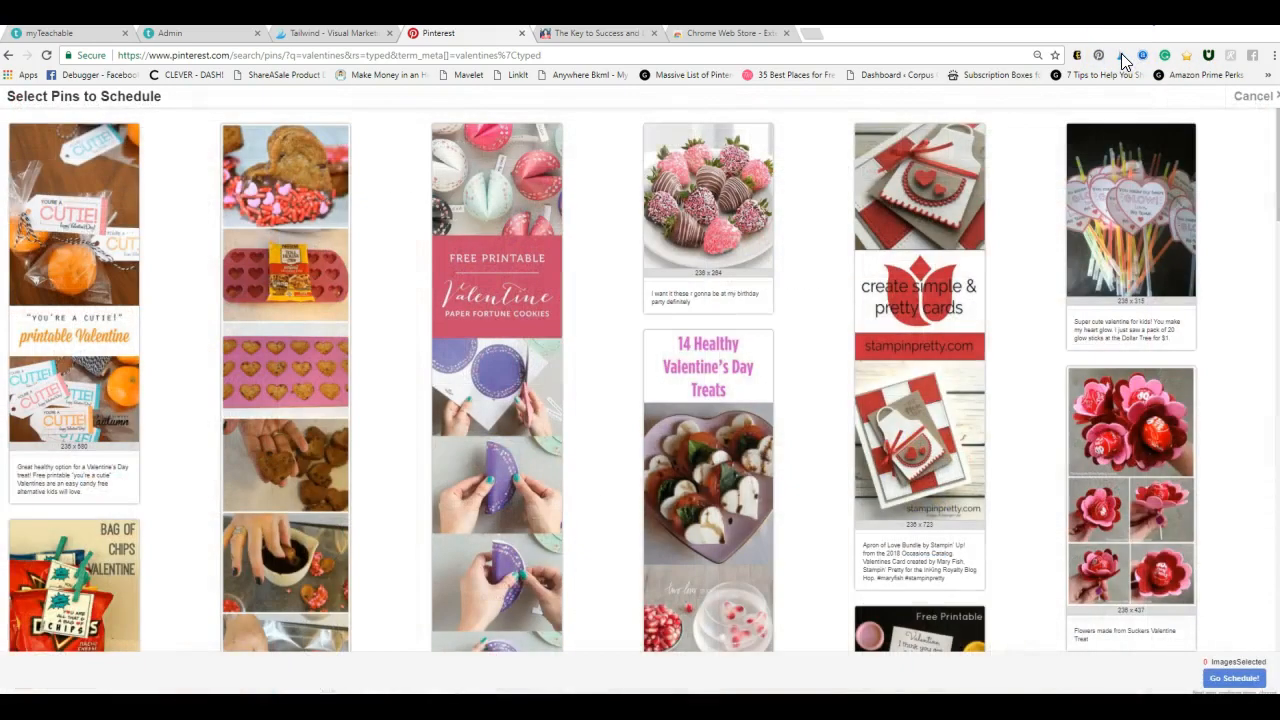
{"action": "scroll", "coordinate": [734, 571], "scroll_direction": "down", "scroll_amount": 5}
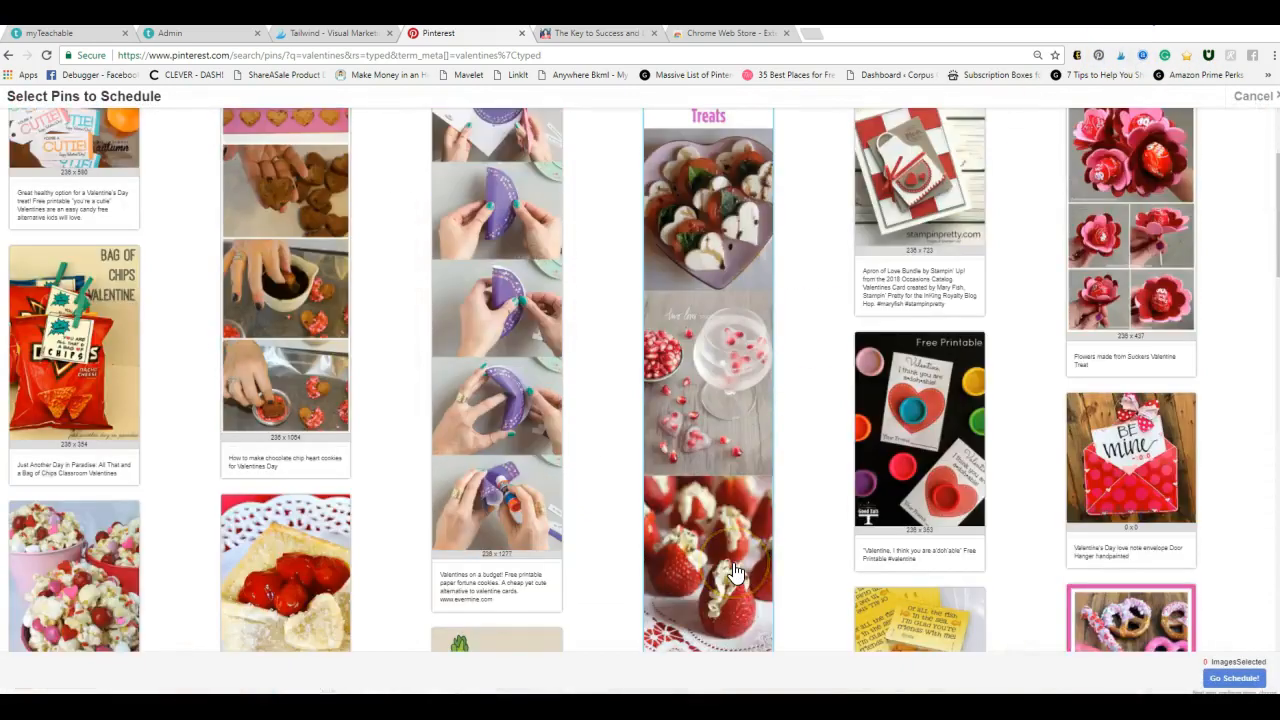
{"action": "scroll", "coordinate": [734, 571], "scroll_direction": "down", "scroll_amount": 7}
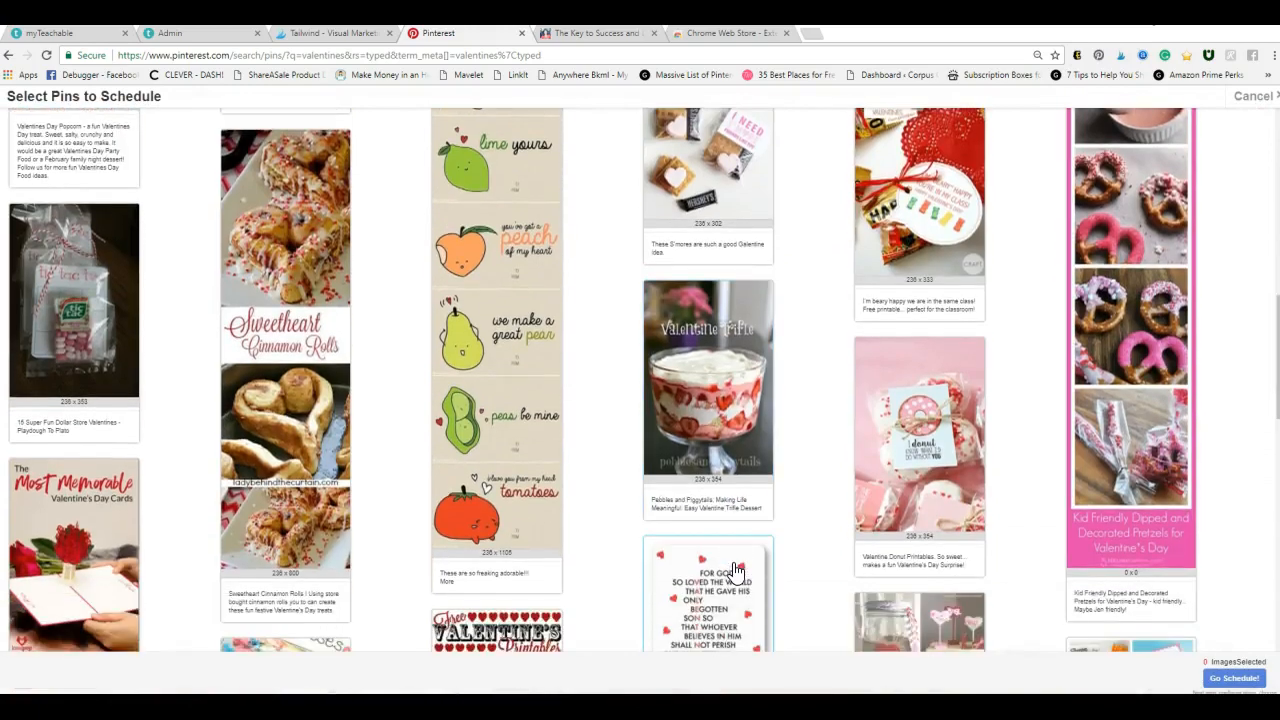
{"action": "scroll", "coordinate": [734, 571], "scroll_direction": "down", "scroll_amount": 2}
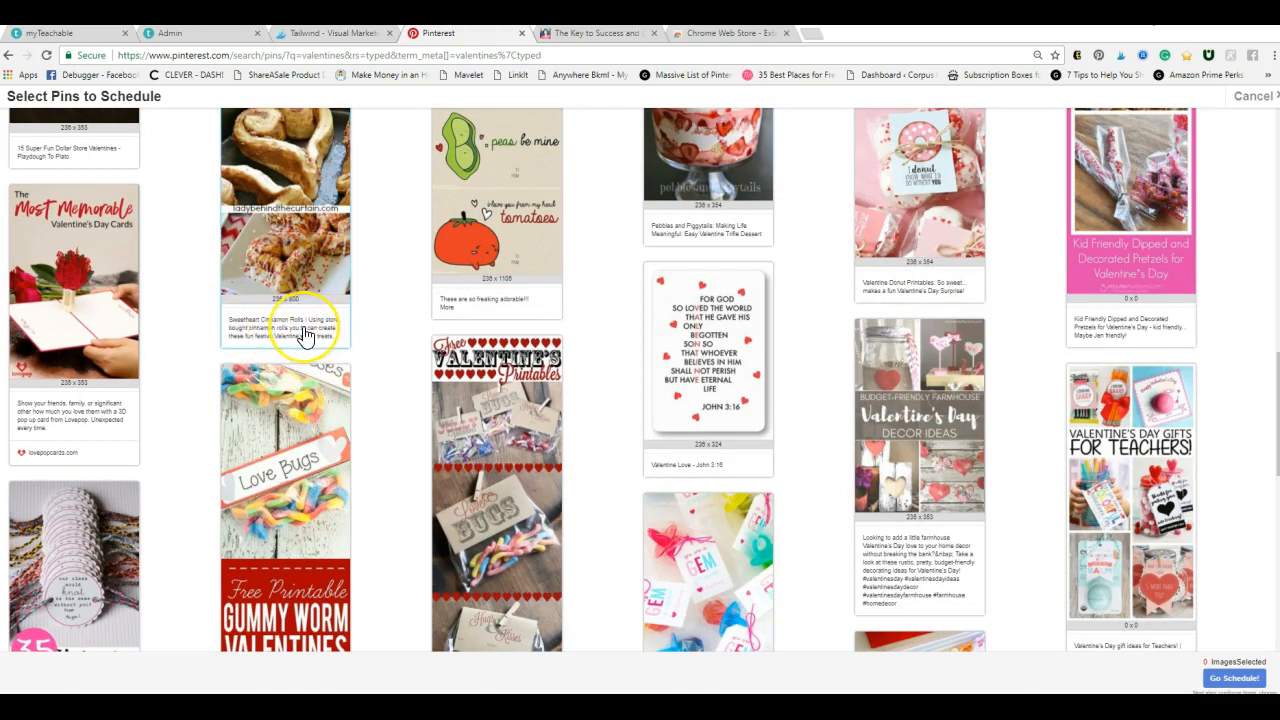
{"action": "scroll", "coordinate": [1025, 523], "scroll_direction": "down", "scroll_amount": 2}
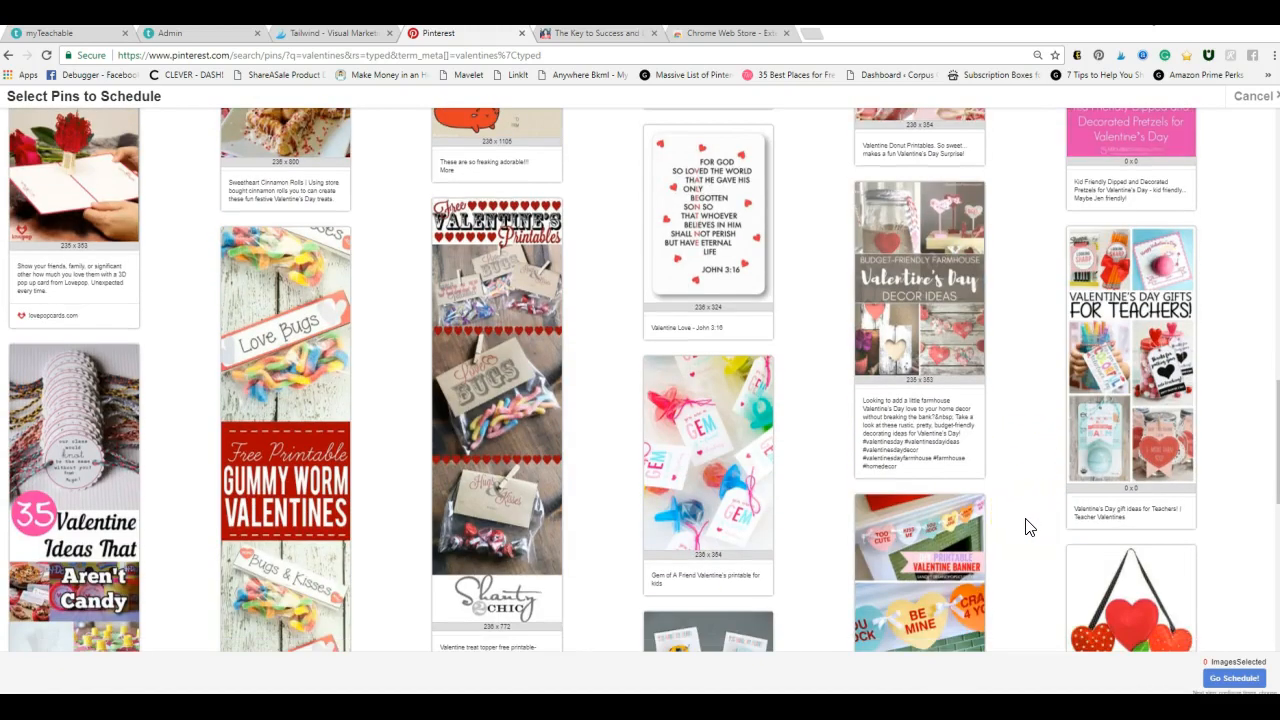
{"action": "scroll", "coordinate": [1027, 526], "scroll_direction": "down", "scroll_amount": 4}
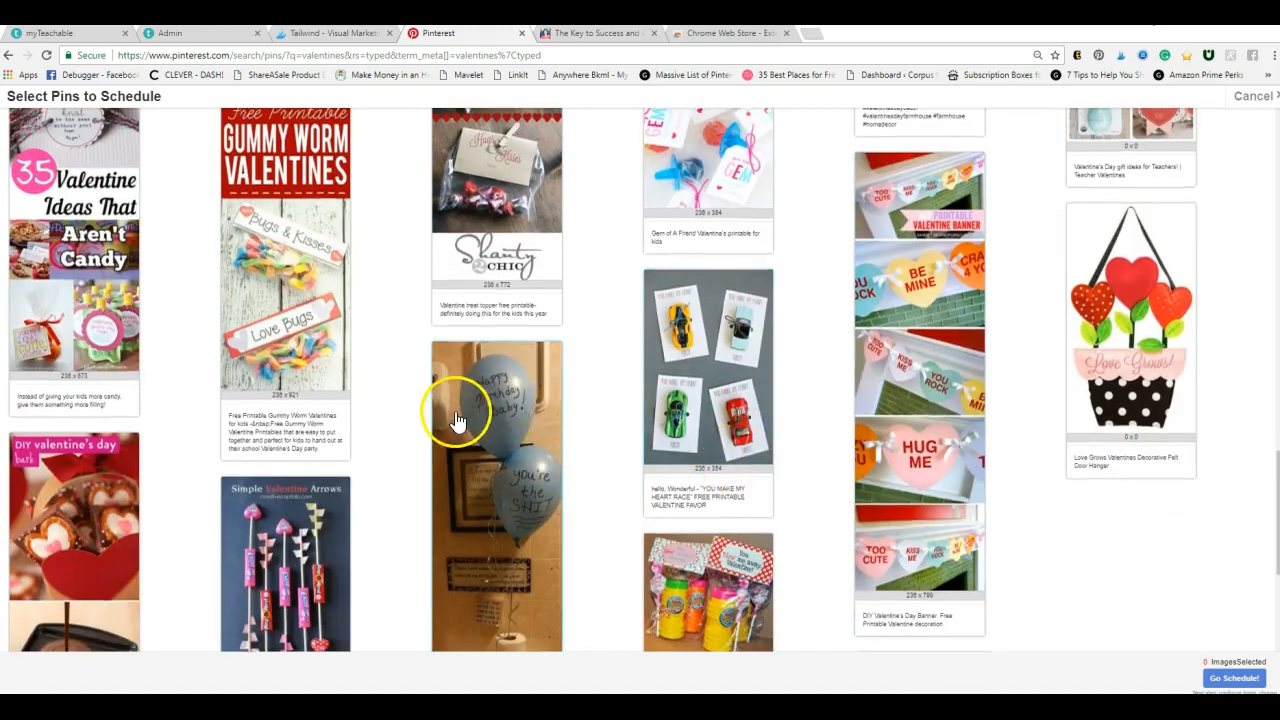
{"action": "scroll", "coordinate": [457, 400], "scroll_direction": "up", "scroll_amount": 4}
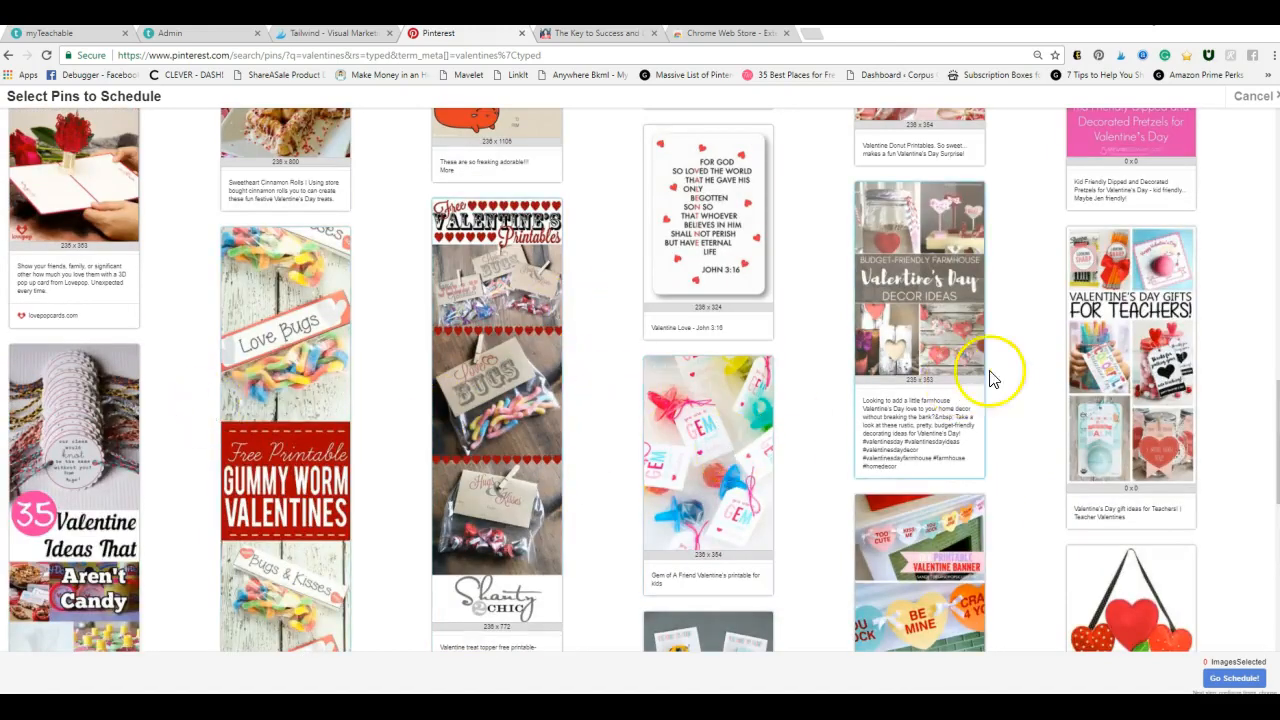
- Select the Gifts for Teachers, farmhouse Decor Ideas, Sweetheart Cinnamon Rolls, Valentine's Day Popcorn and sucker flowers pins for scheduling
{"action": "left_click", "coordinate": [1155, 365]}
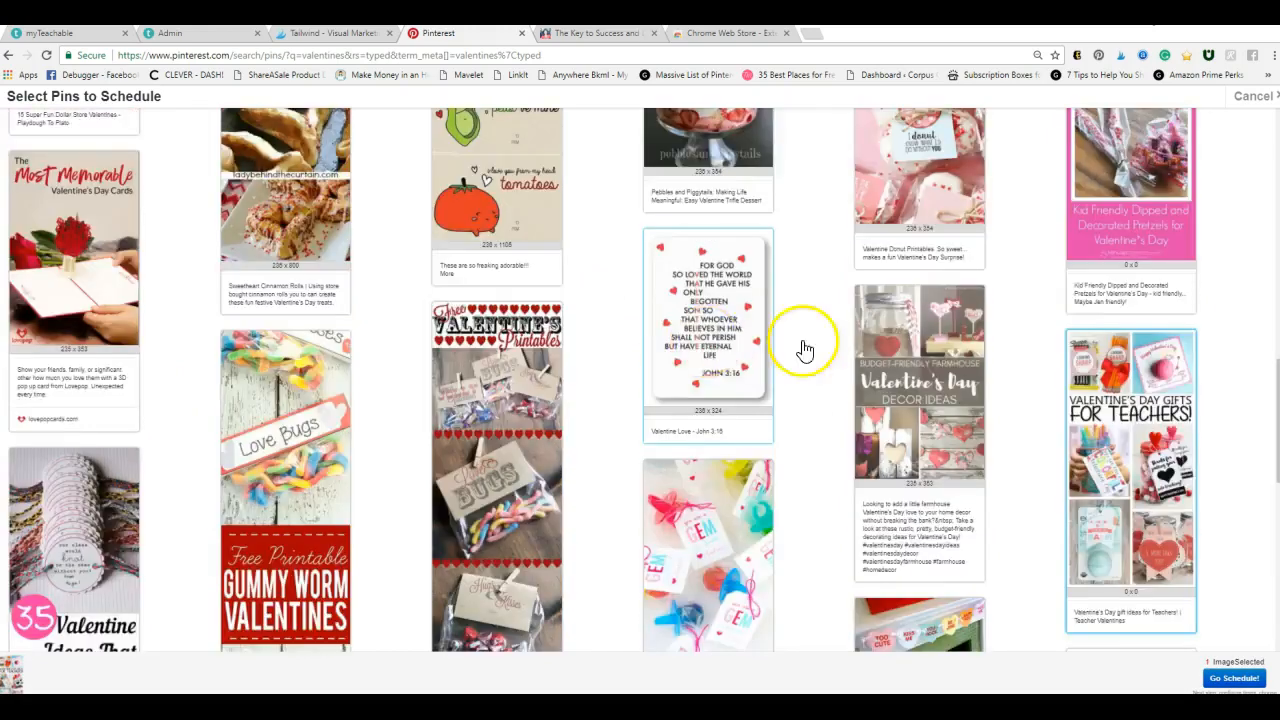
{"action": "scroll", "coordinate": [1040, 400], "scroll_direction": "up", "scroll_amount": 3}
{"action": "left_click", "coordinate": [917, 525]}
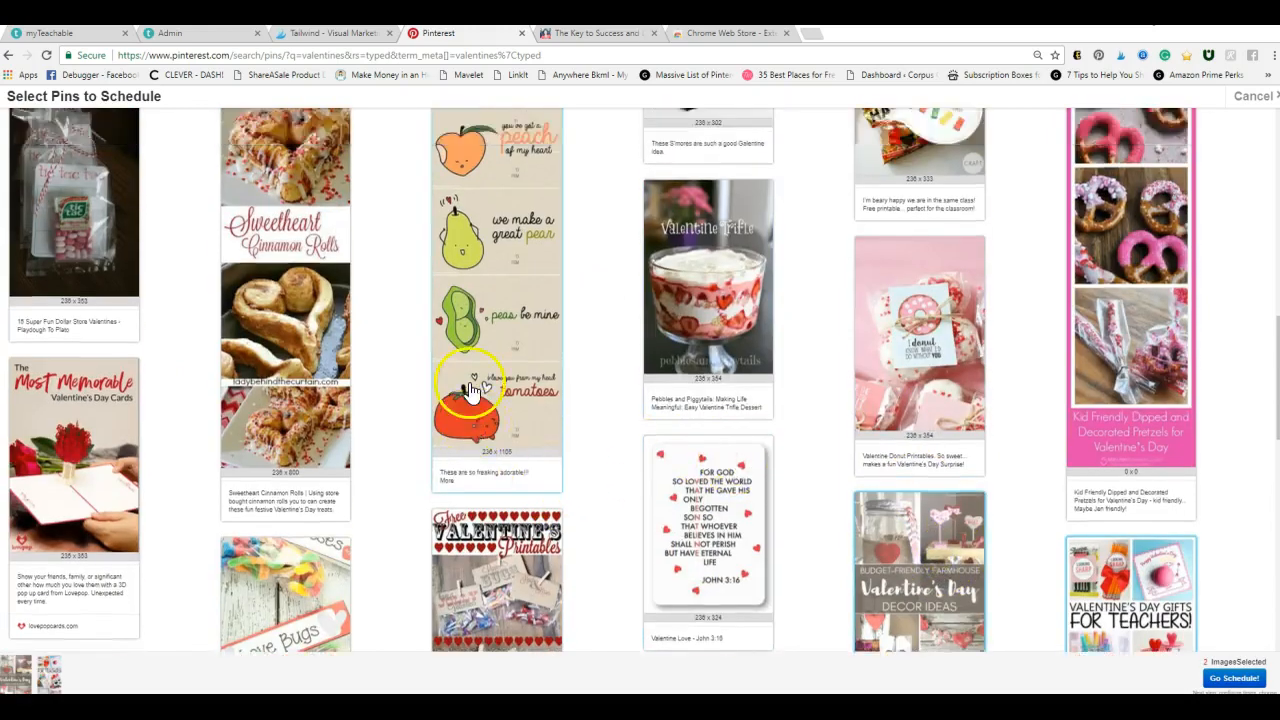
{"action": "scroll", "coordinate": [300, 380], "scroll_direction": "up", "scroll_amount": 3}
{"action": "left_click", "coordinate": [270, 405]}
{"action": "scroll", "coordinate": [670, 320], "scroll_direction": "up", "scroll_amount": 4}
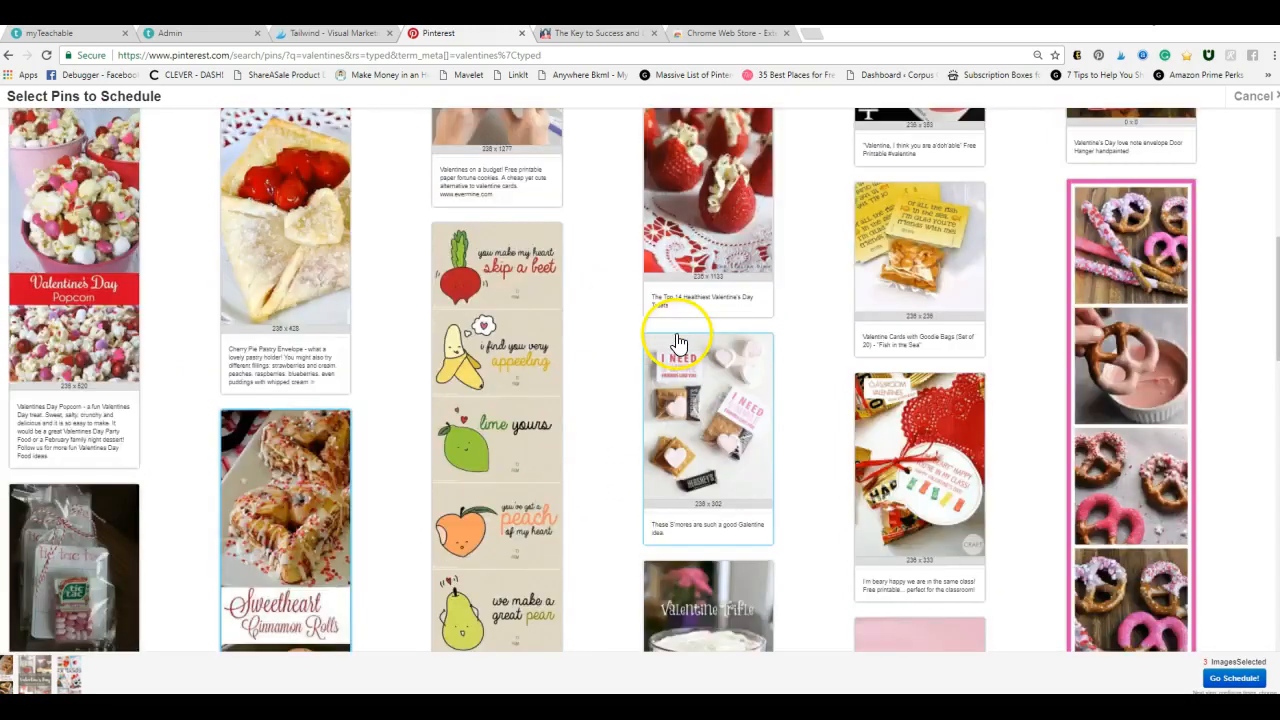
{"action": "left_click", "coordinate": [86, 424]}
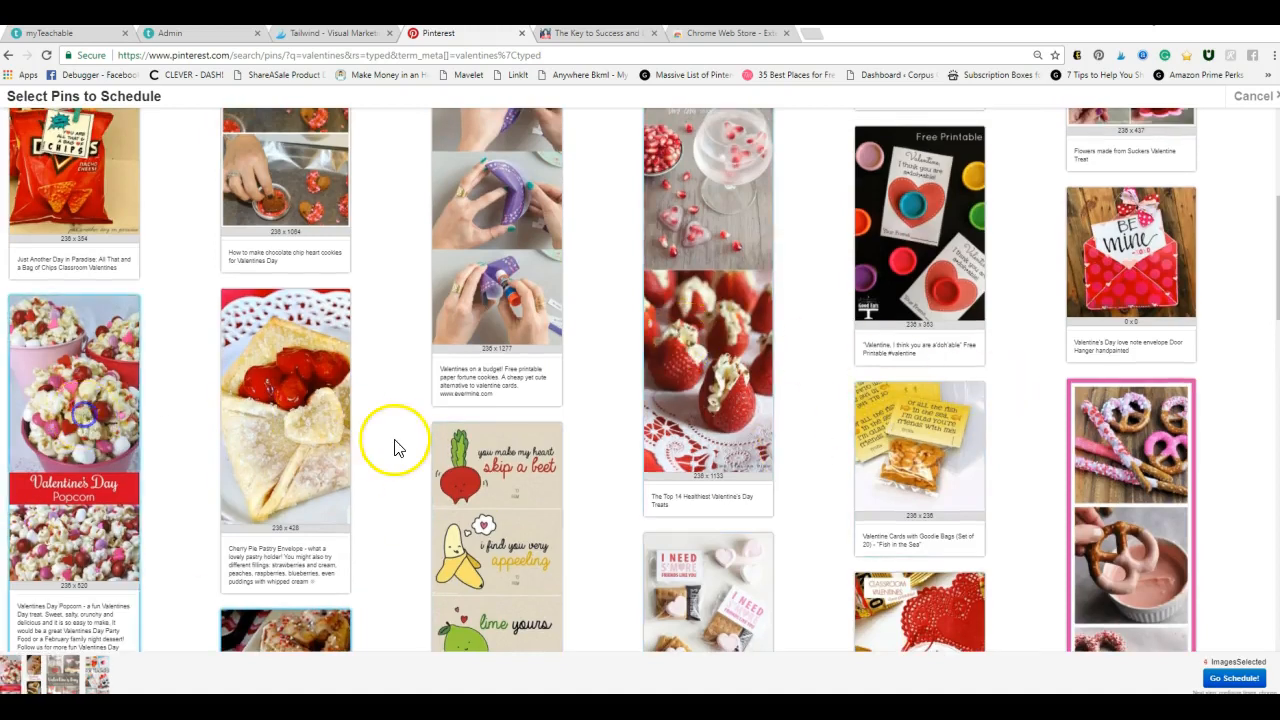
{"action": "scroll", "coordinate": [366, 437], "scroll_direction": "up", "scroll_amount": 5}
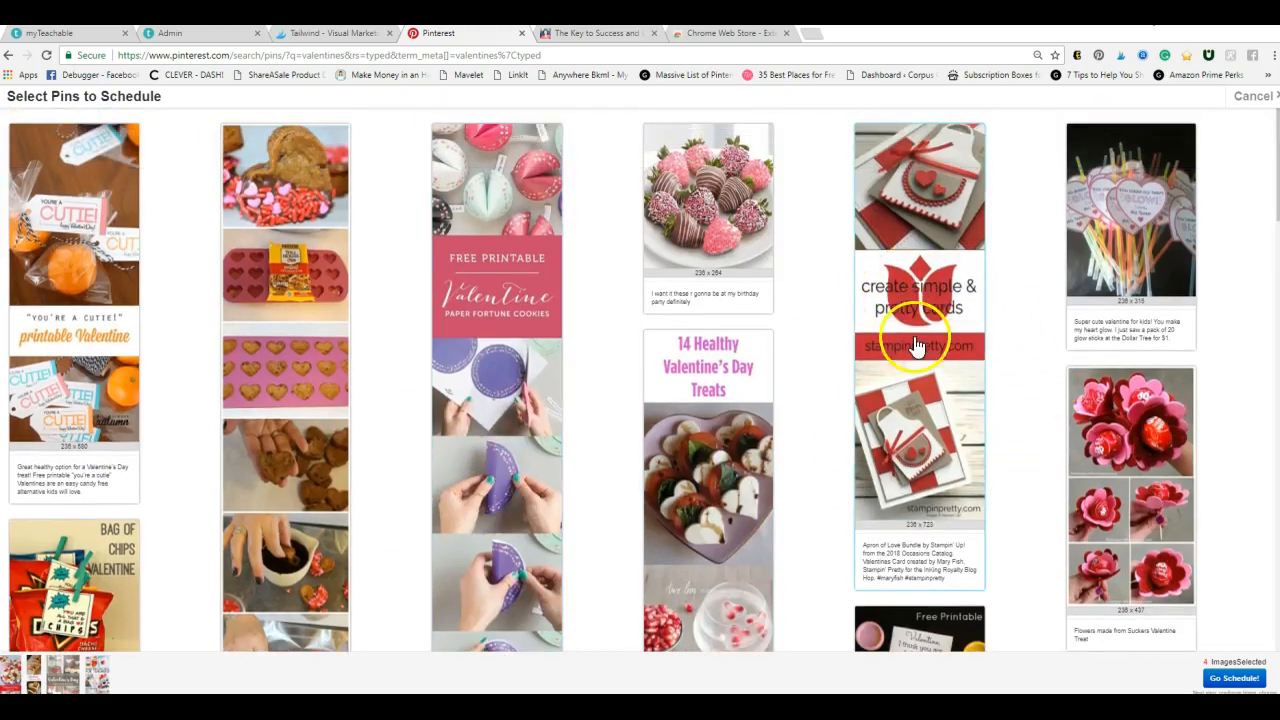
{"action": "left_click", "coordinate": [1125, 475]}
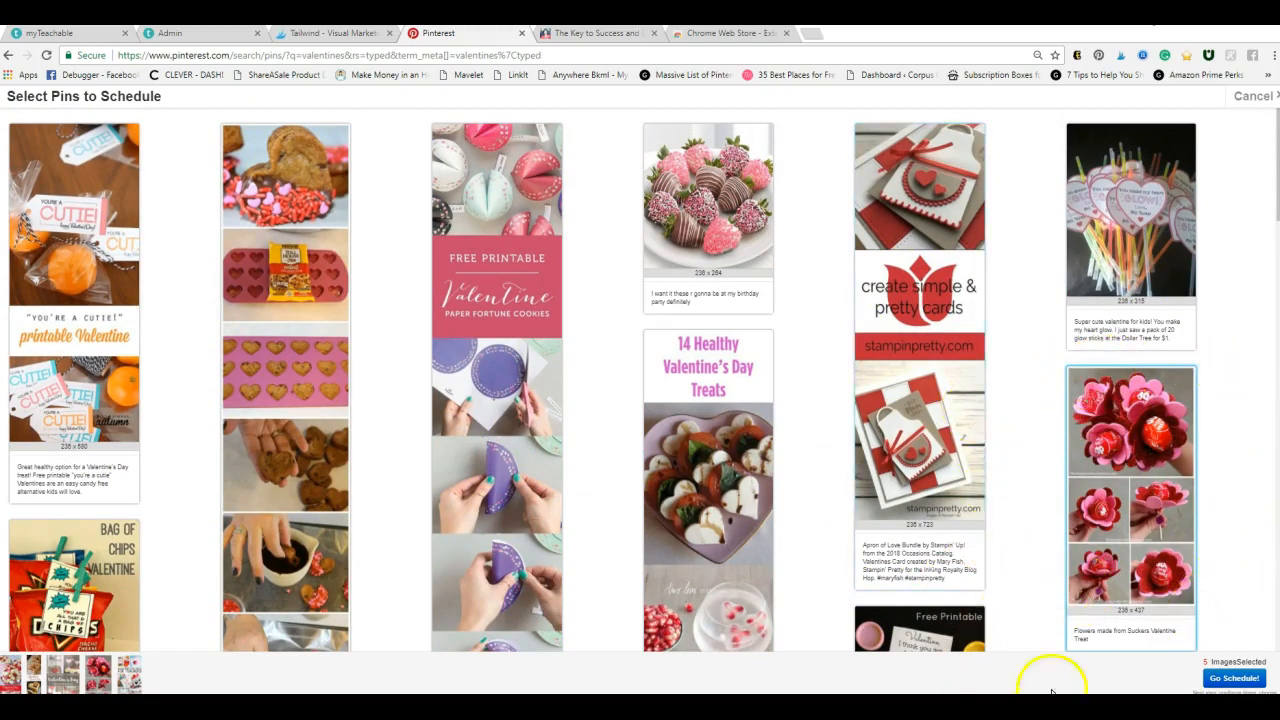
- Send the selected pins to Tailwind's scheduling window, move that window higher on the screen, and review the pin drafts
{"action": "left_click", "coordinate": [1246, 681]}
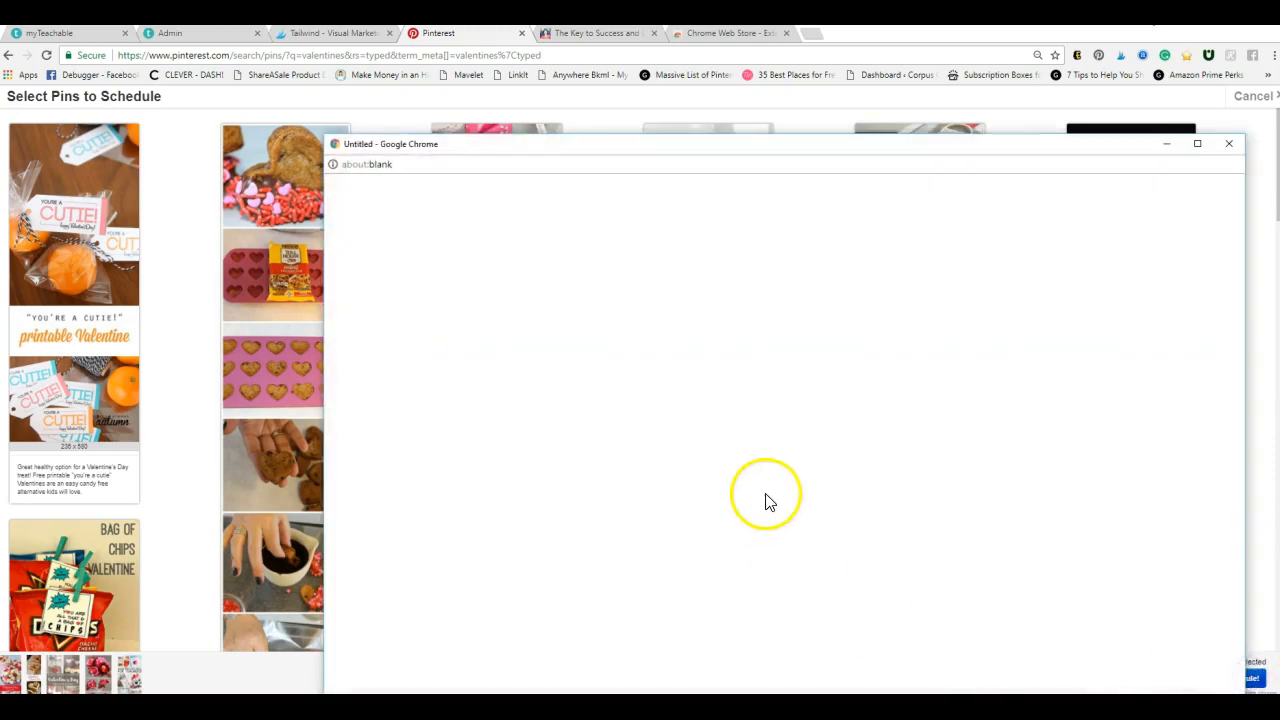
{"action": "left_click_drag", "start_coordinate": [677, 152], "coordinate": [616, 69]}
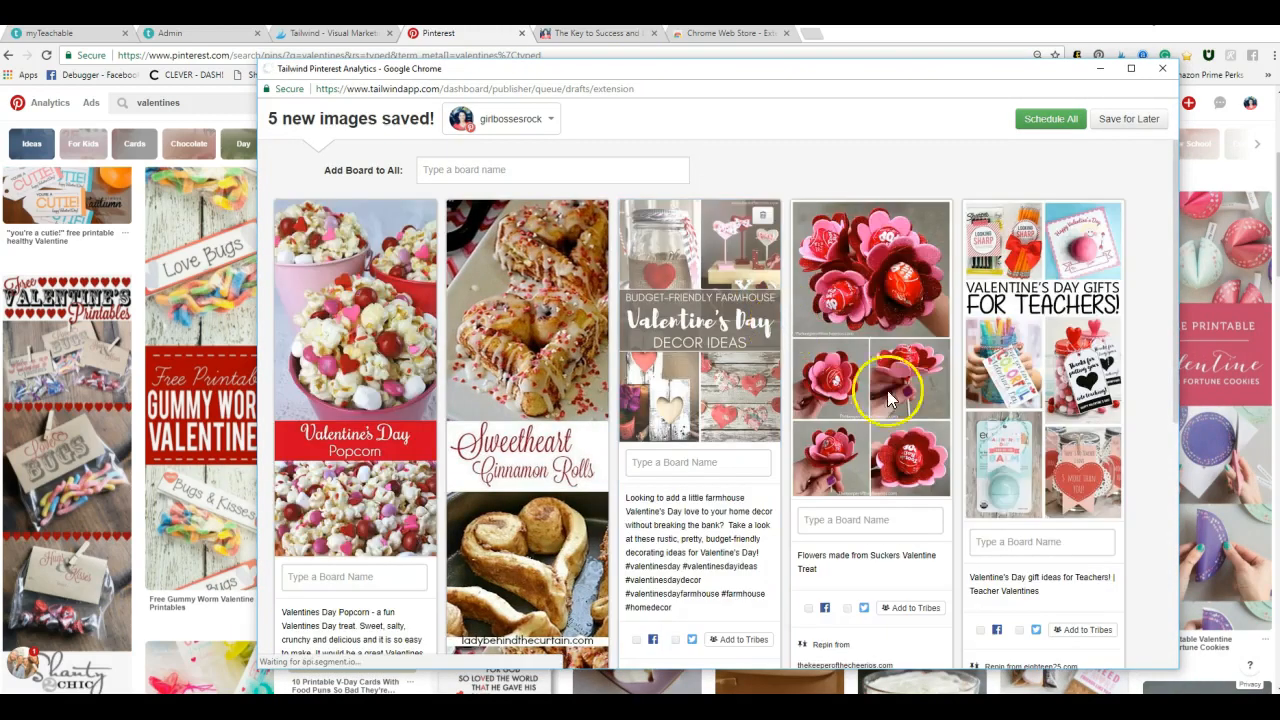
{"action": "scroll", "coordinate": [880, 490], "scroll_direction": "down", "scroll_amount": 2}
{"action": "scroll", "coordinate": [876, 500], "scroll_direction": "down", "scroll_amount": 1}
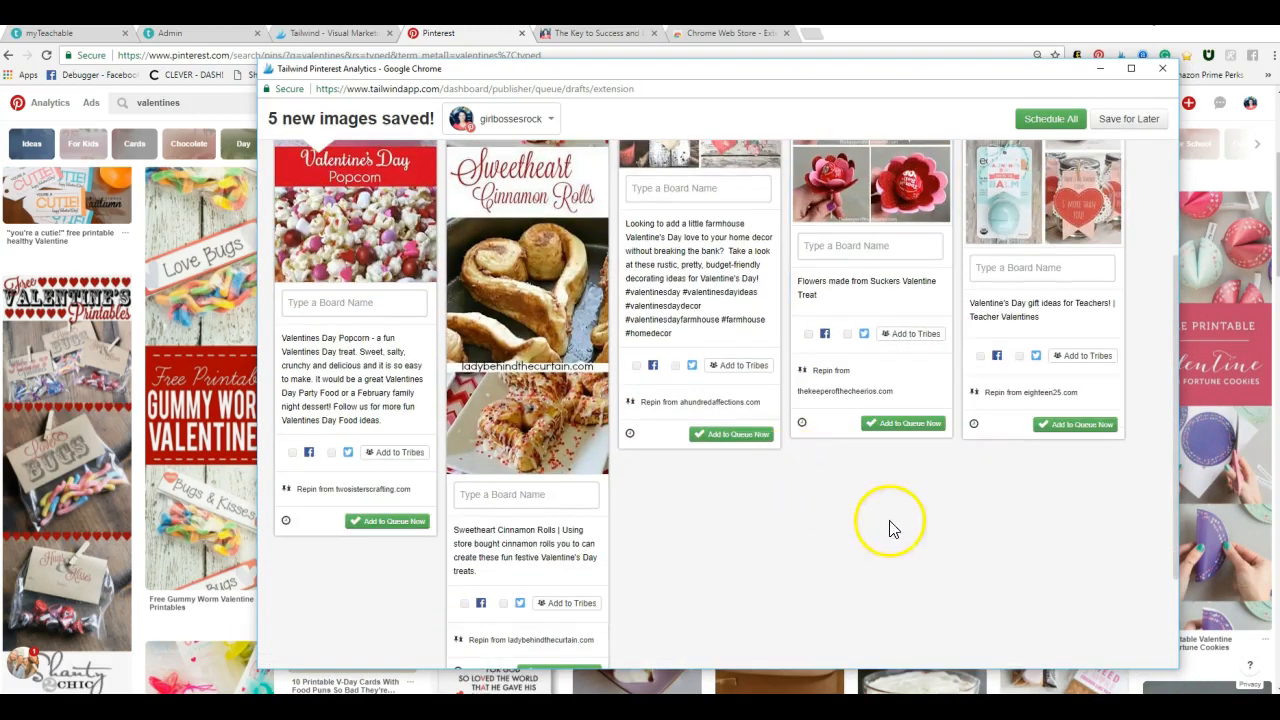
{"action": "scroll", "coordinate": [694, 584], "scroll_direction": "up", "scroll_amount": 4}
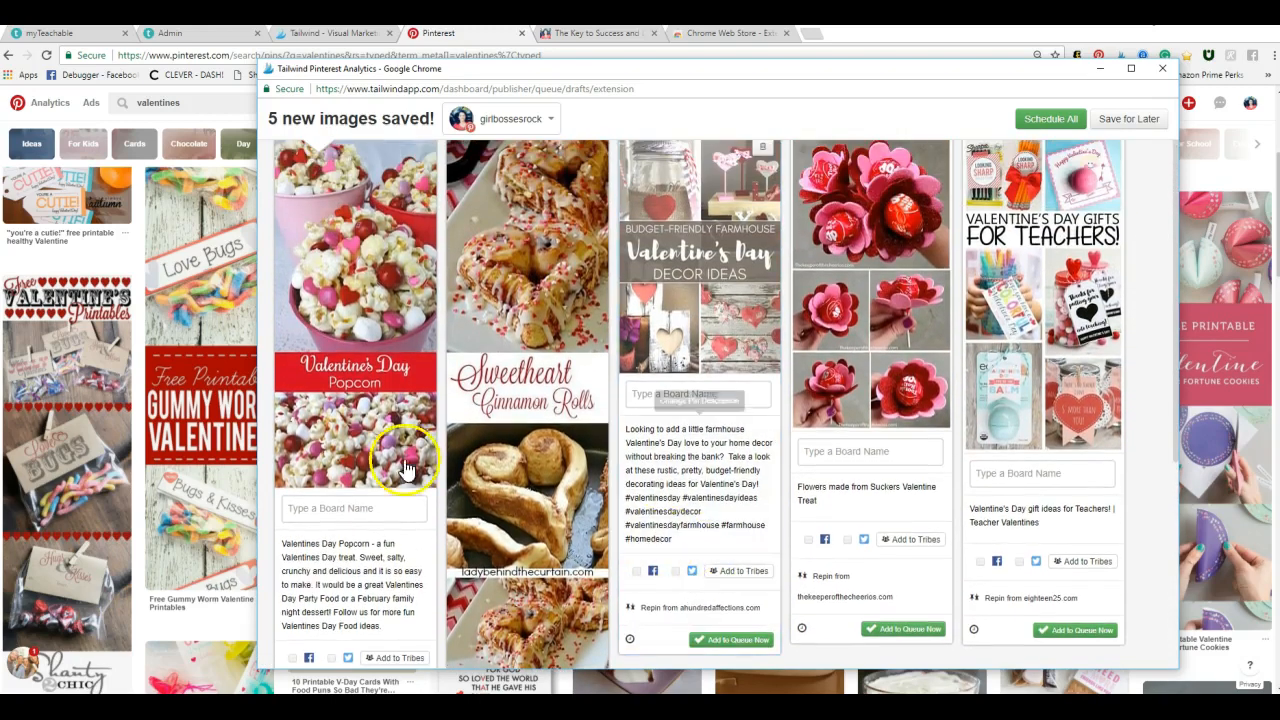
{"action": "scroll", "coordinate": [540, 380], "scroll_direction": "up", "scroll_amount": 2}
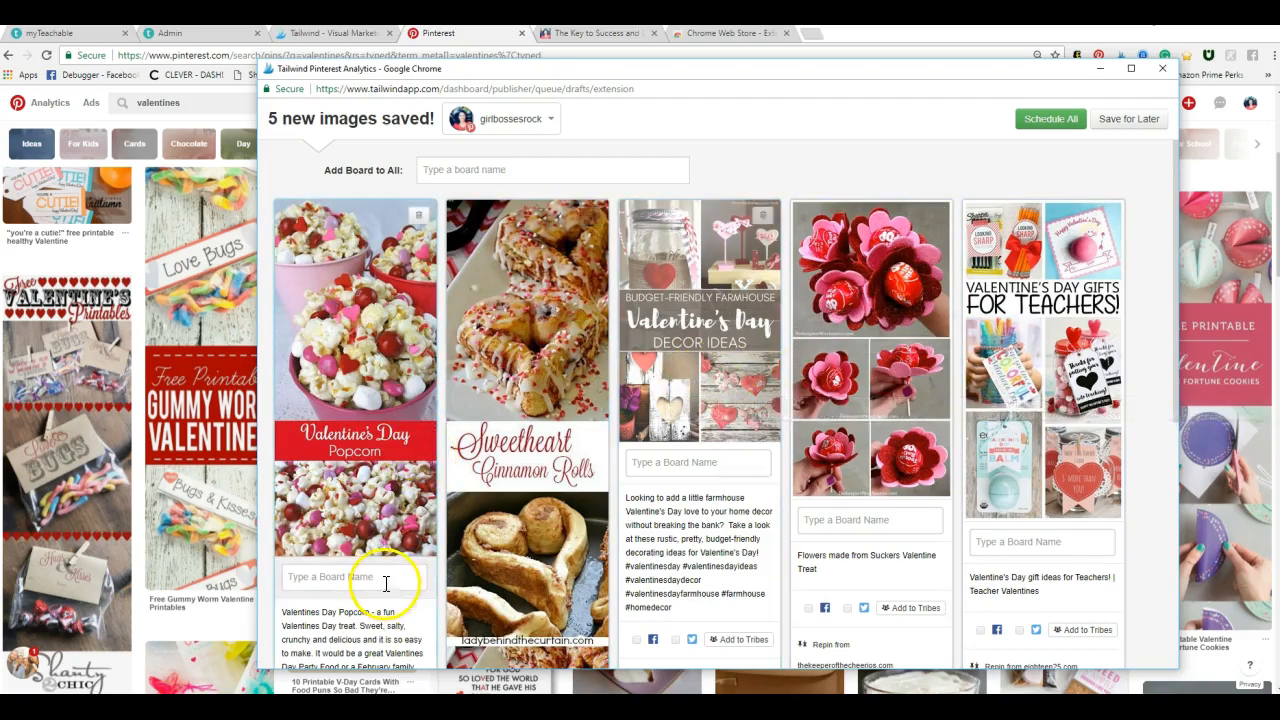
- Assign the Valentine's Day board to all the saved pin drafts at once
{"action": "left_click", "coordinate": [596, 174]}
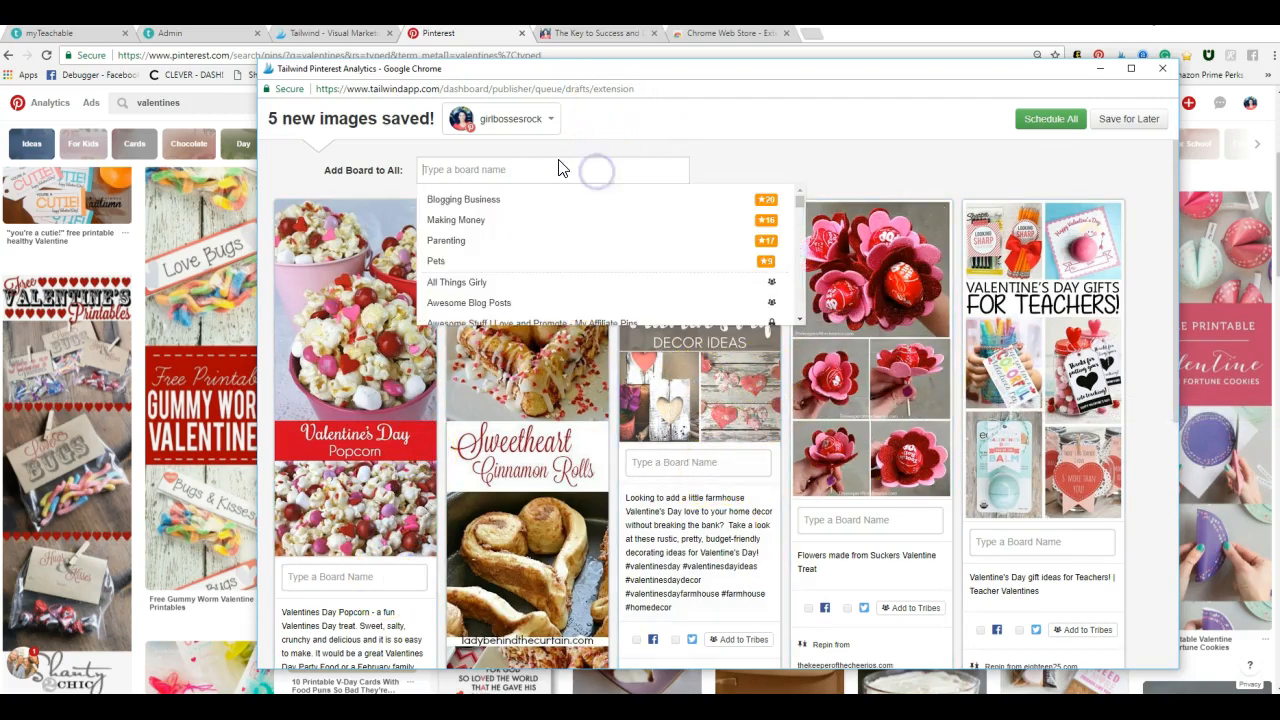
{"action": "type", "text": "val"}
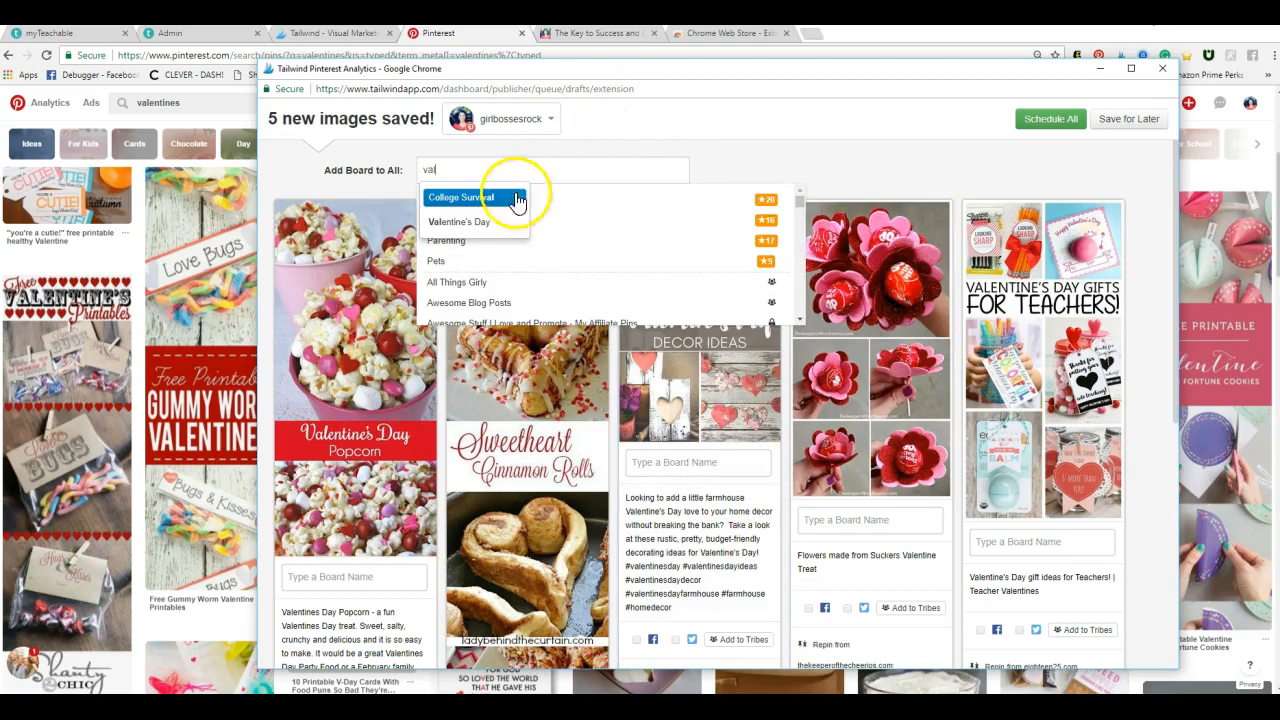
{"action": "left_click", "coordinate": [452, 224]}
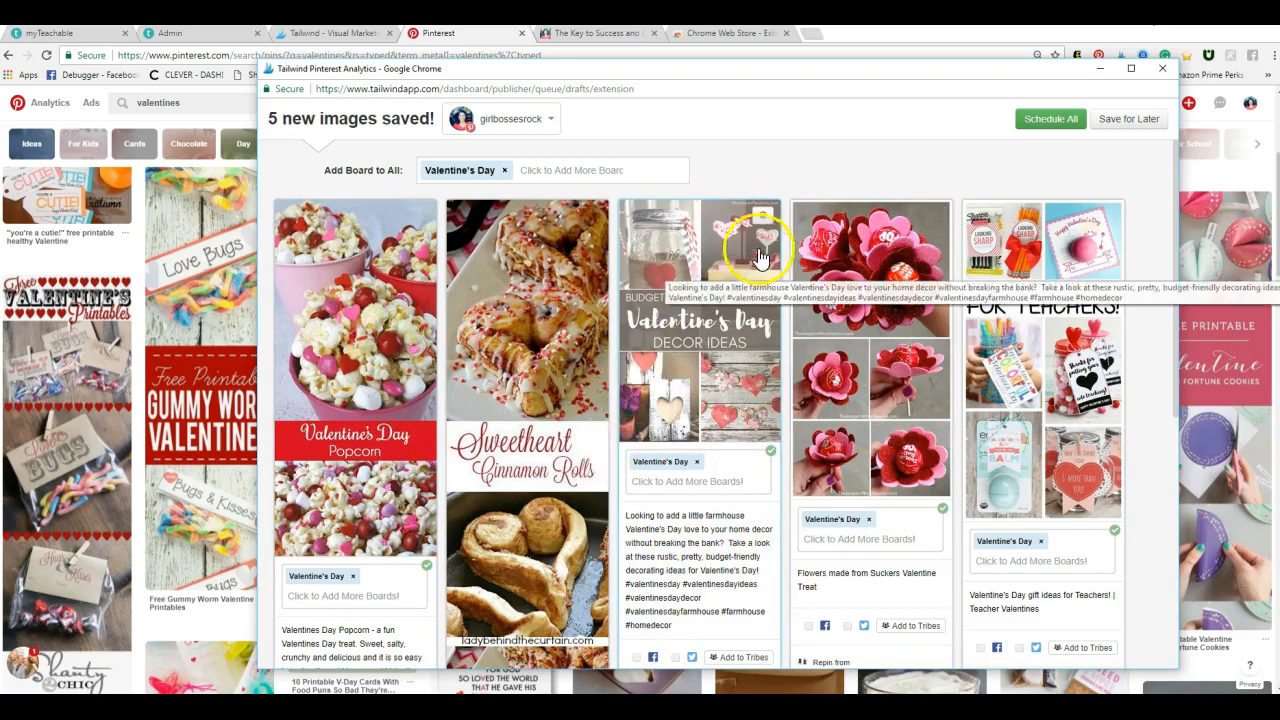
- Check the board list on the farmhouse Decor Ideas draft and add all five Valentine's pin drafts to the queue one by one
{"action": "left_click", "coordinate": [689, 482]}
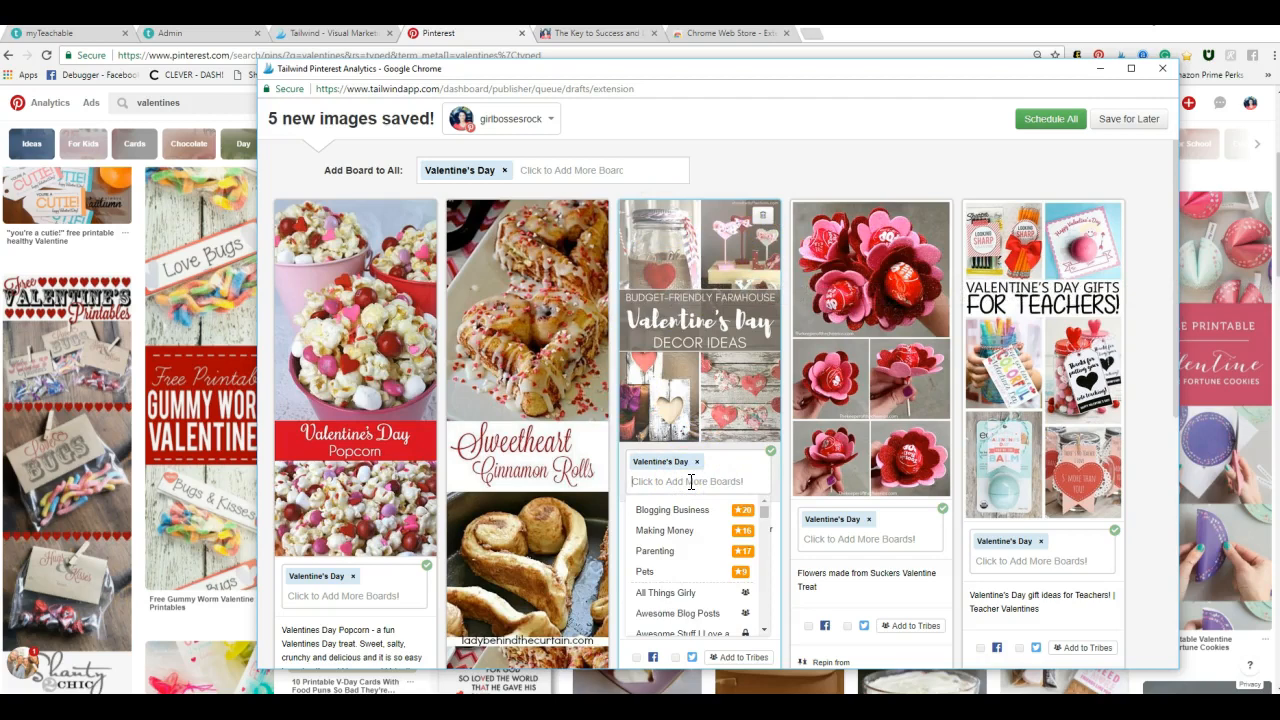
{"action": "left_click", "coordinate": [864, 145]}
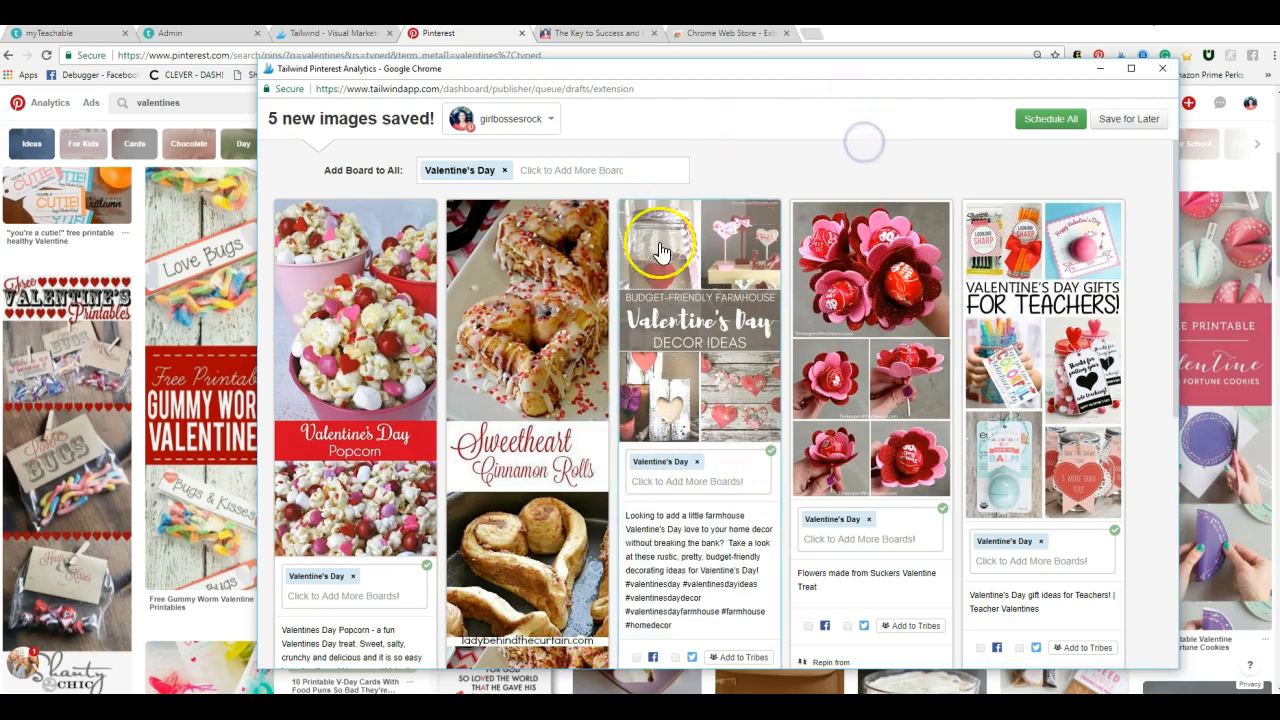
{"action": "scroll", "coordinate": [1008, 430], "scroll_direction": "down", "scroll_amount": 2}
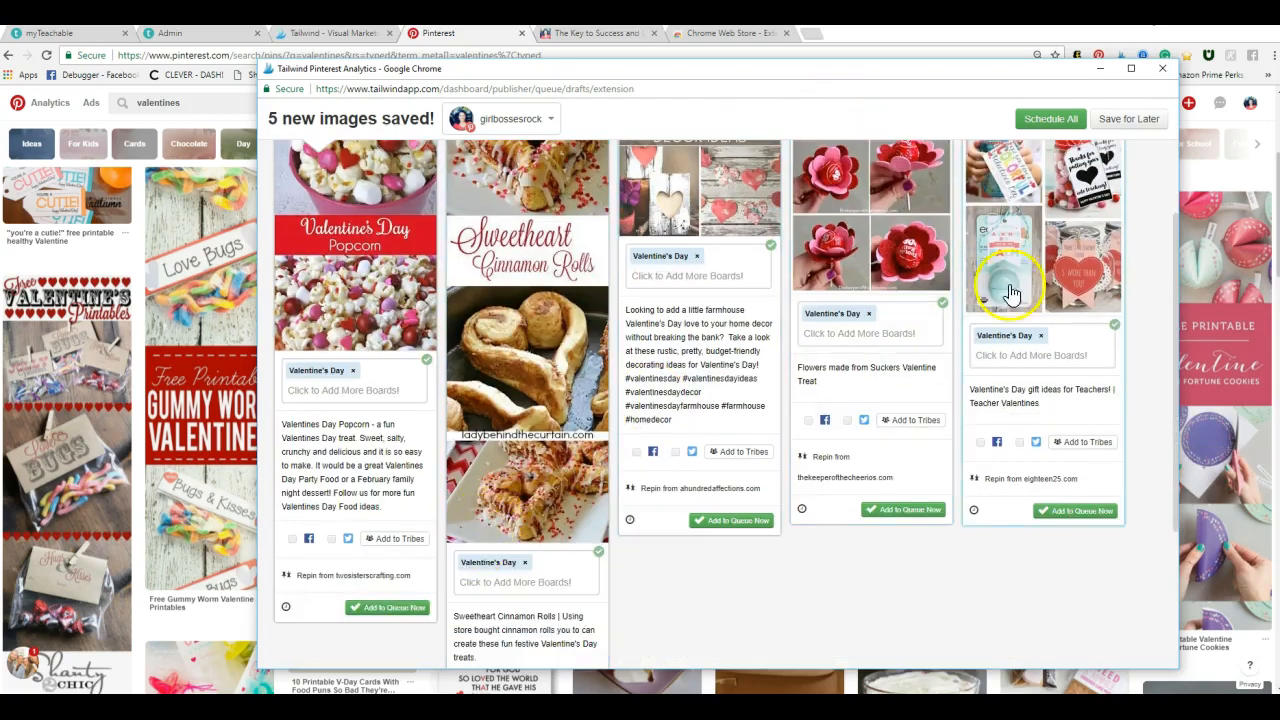
{"action": "left_click", "coordinate": [390, 607]}
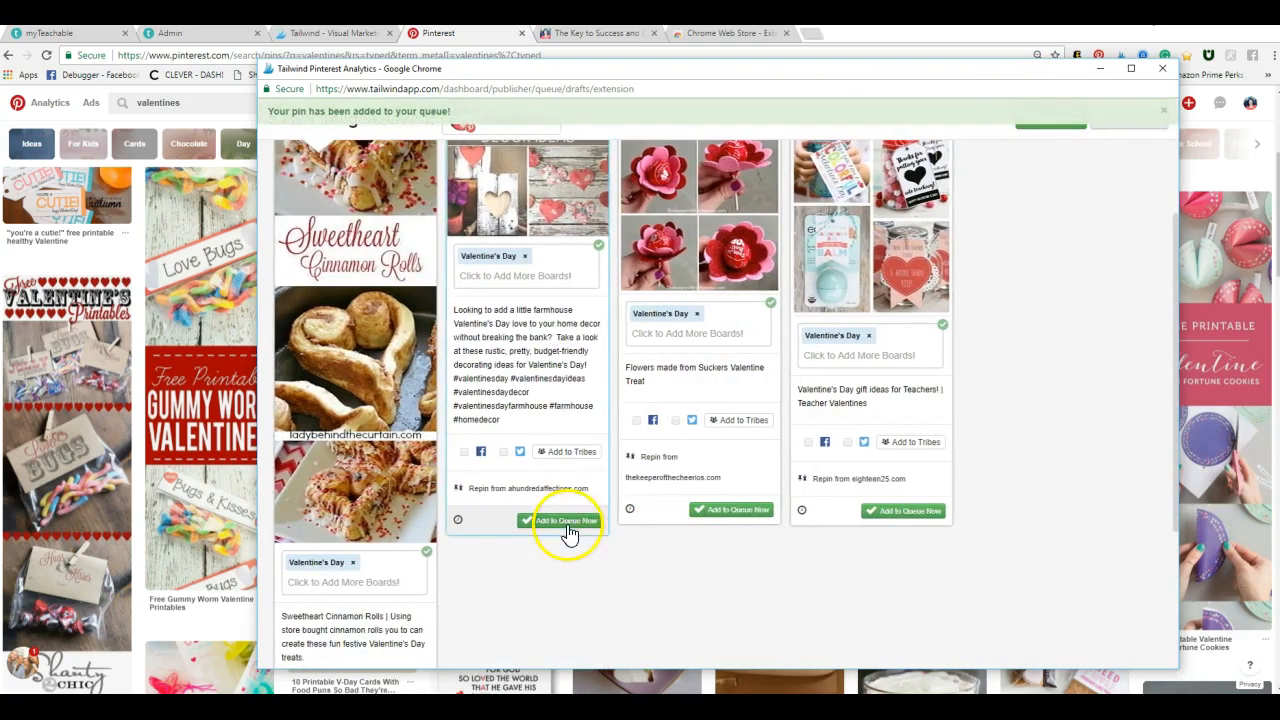
{"action": "left_click", "coordinate": [566, 522]}
{"action": "left_click", "coordinate": [388, 558]}
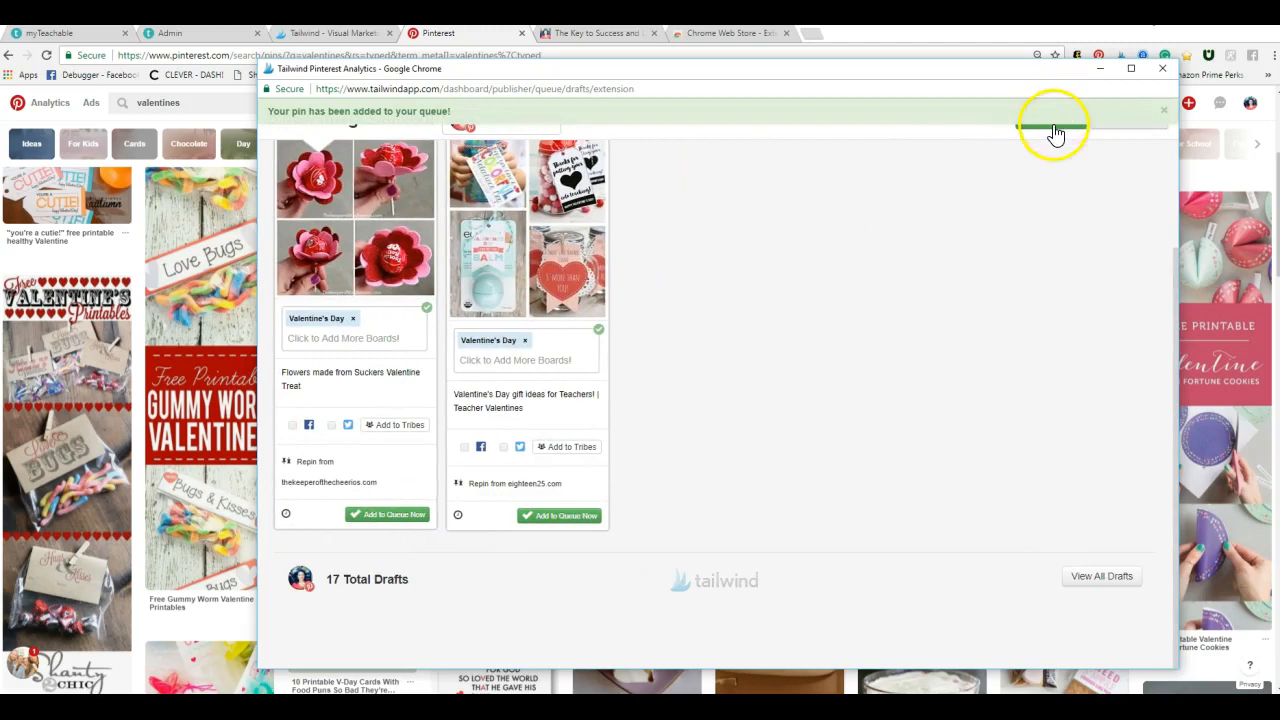
{"action": "left_click", "coordinate": [372, 515]}
{"action": "left_click", "coordinate": [385, 515]}
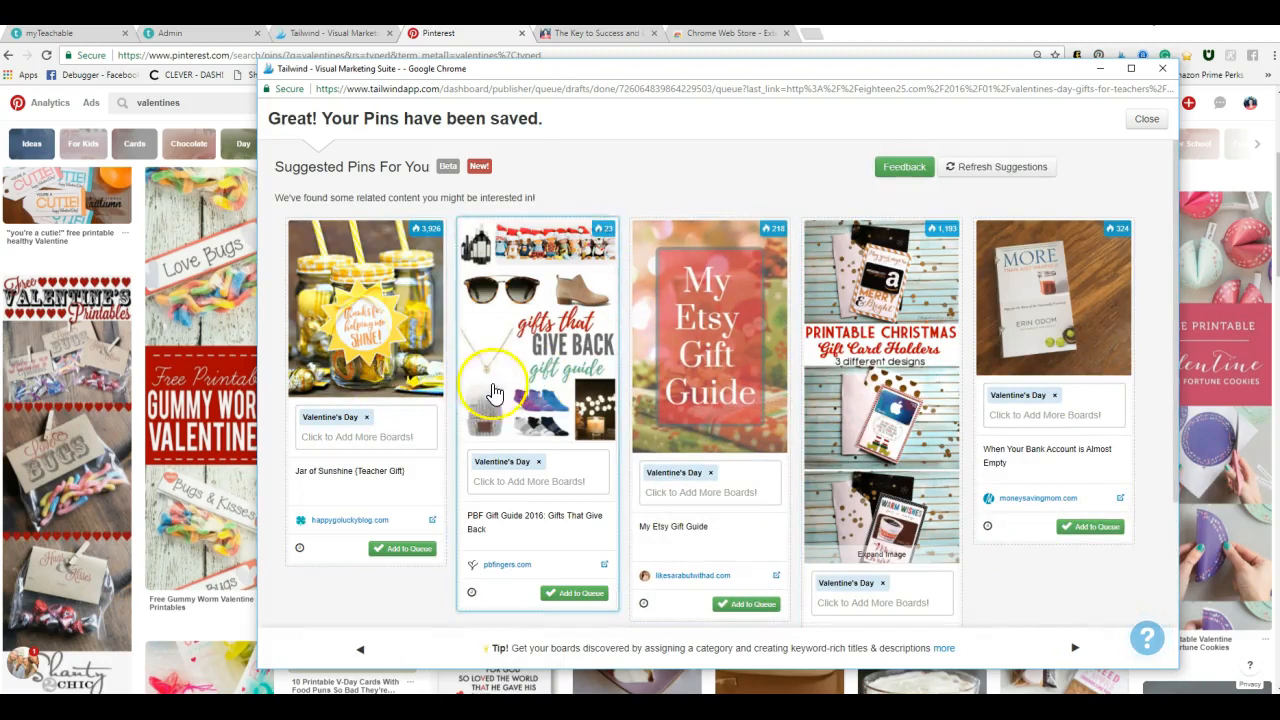
- Review the suggested related pins and the board choices for the Jar of Sunshine pin, and close the scheduling window
{"action": "scroll", "coordinate": [968, 503], "scroll_direction": "down", "scroll_amount": 2}
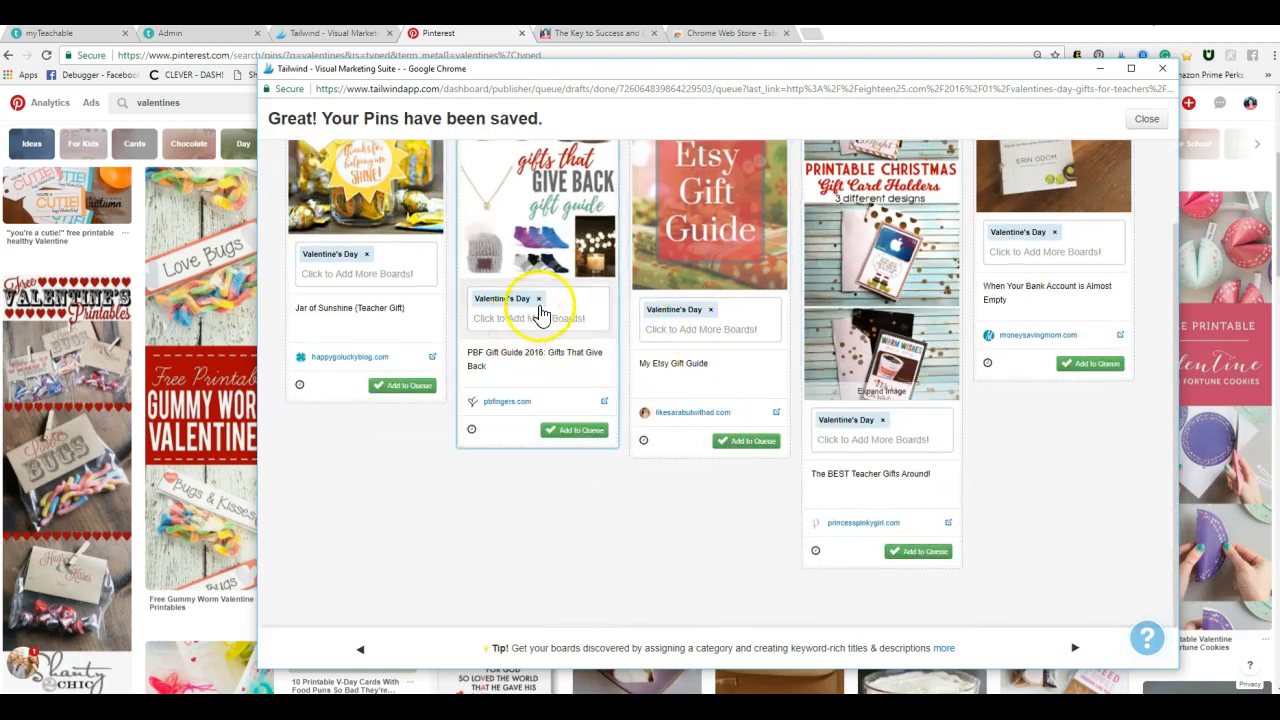
{"action": "left_click", "coordinate": [340, 280]}
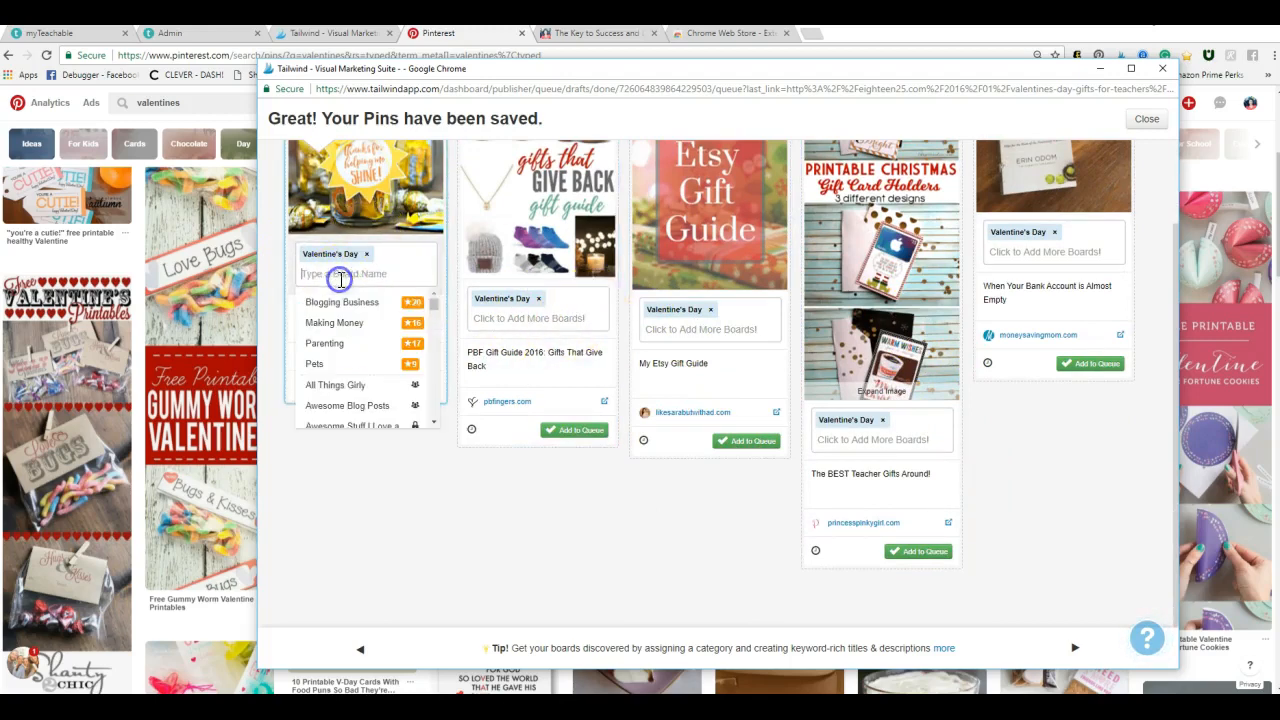
{"action": "left_click", "coordinate": [452, 535]}
{"action": "left_click", "coordinate": [1148, 119]}
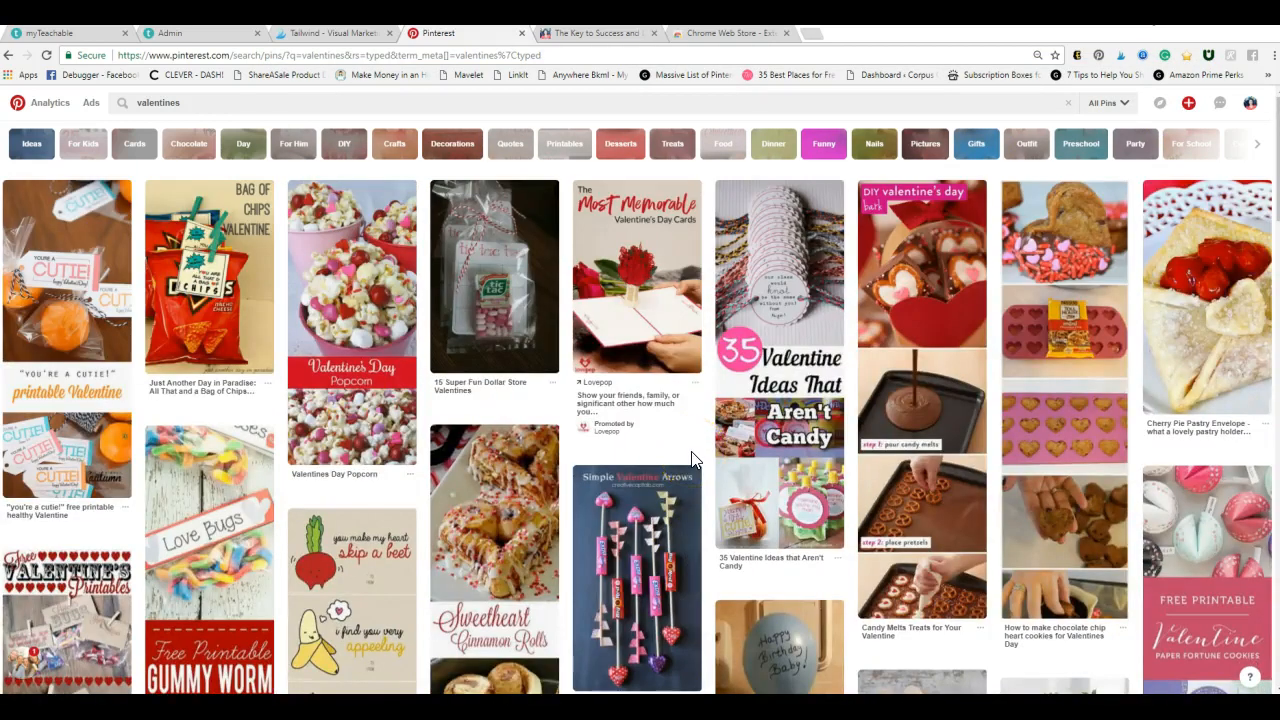
- Open the account's own Pinterest profile and show its boards
{"action": "left_click", "coordinate": [1250, 104]}
{"action": "left_click", "coordinate": [1240, 134]}
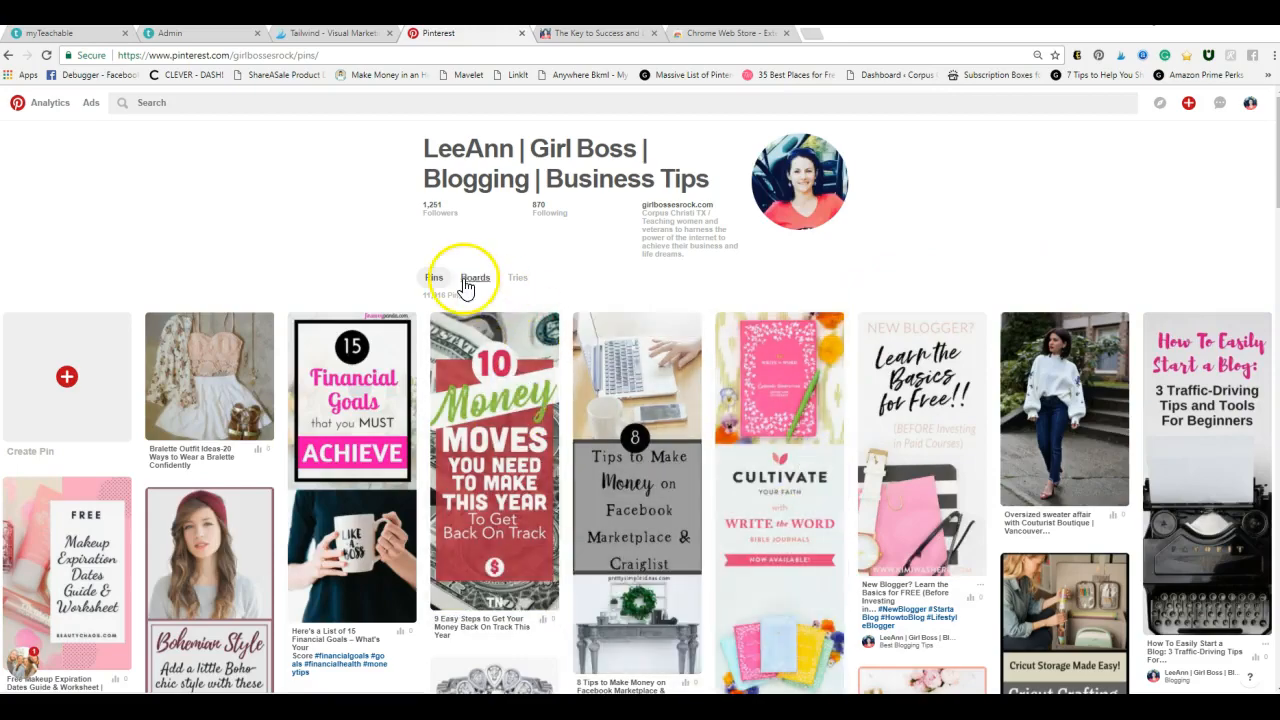
{"action": "left_click", "coordinate": [477, 283]}
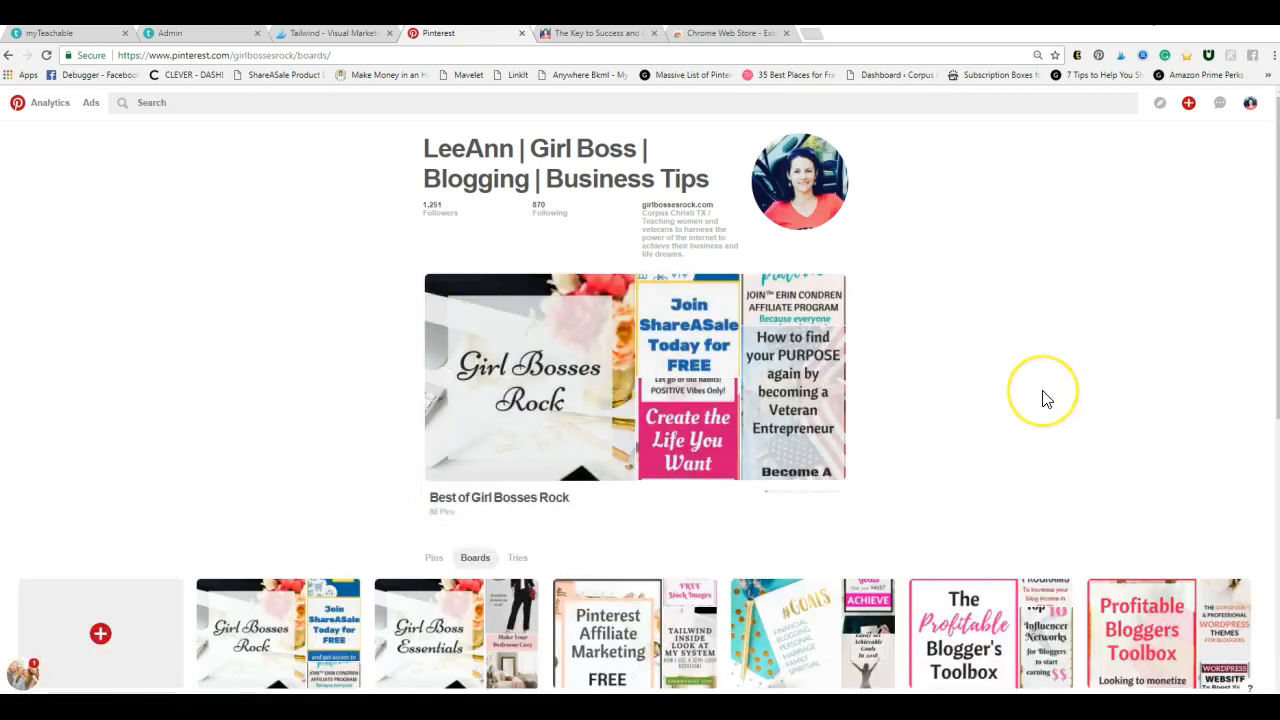
- Look through the profile's own boards and group boards for a board whose pins can be scheduled
{"action": "scroll", "coordinate": [1043, 399], "scroll_direction": "down", "scroll_amount": 1}
{"action": "scroll", "coordinate": [1043, 399], "scroll_direction": "down", "scroll_amount": 8}
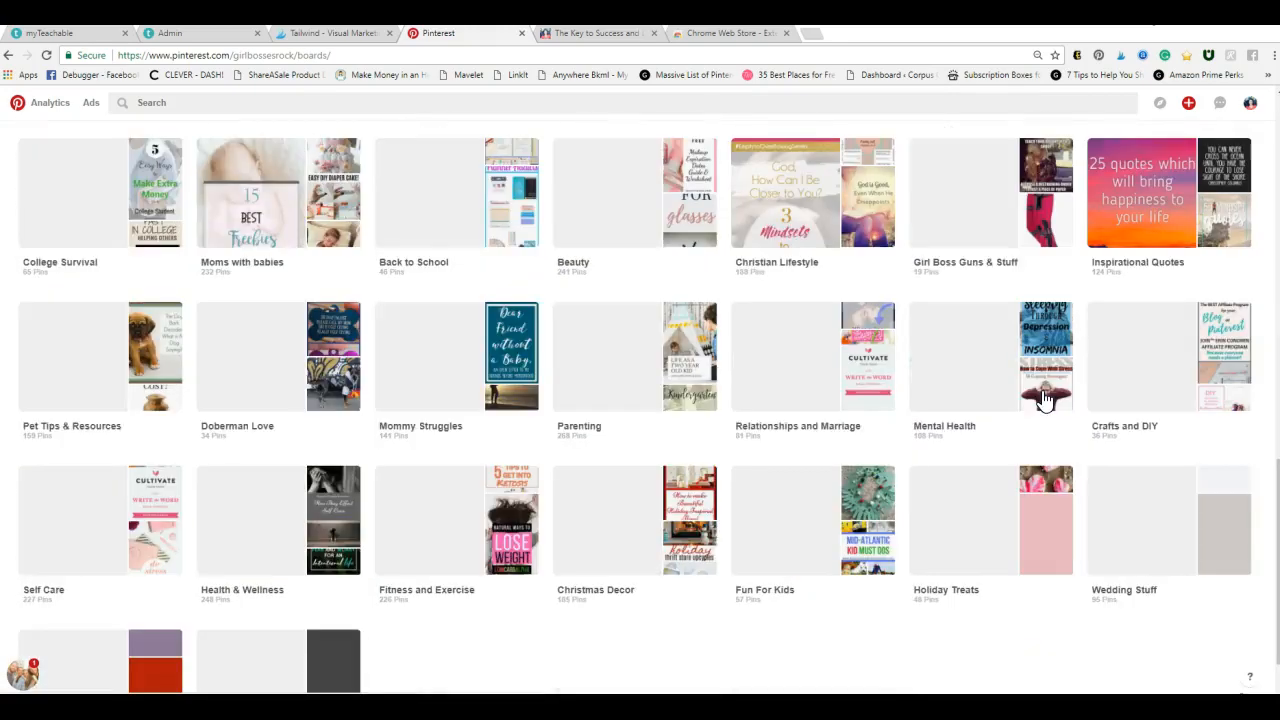
{"action": "scroll", "coordinate": [1043, 399], "scroll_direction": "down", "scroll_amount": 4}
{"action": "scroll", "coordinate": [946, 457], "scroll_direction": "down", "scroll_amount": 3}
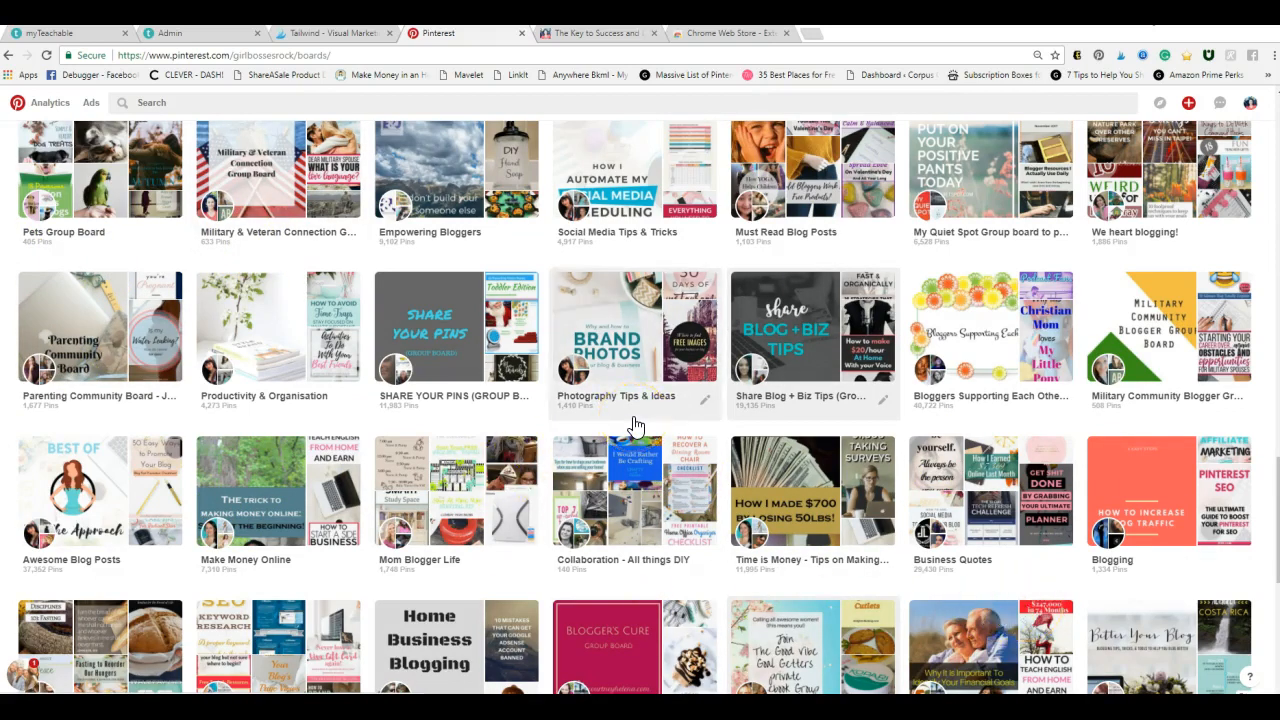
{"action": "left_click", "coordinate": [789, 474]}
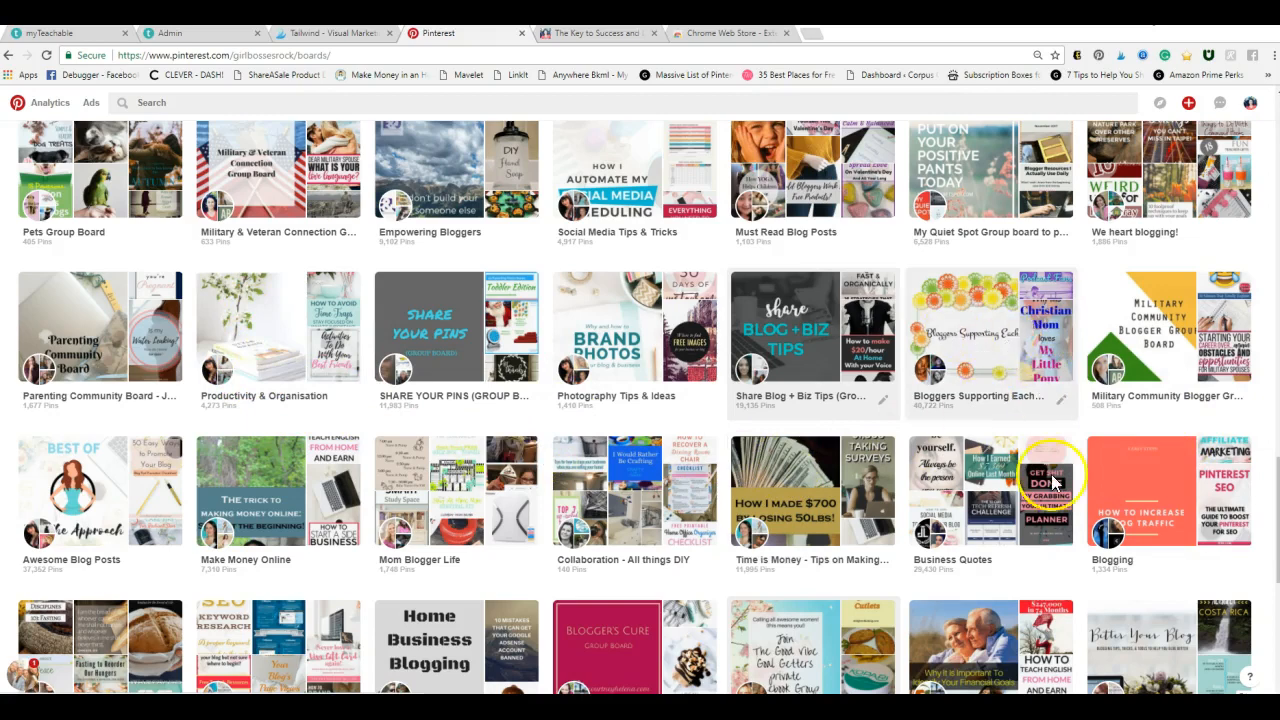
{"action": "scroll", "coordinate": [846, 535], "scroll_direction": "down", "scroll_amount": 3}
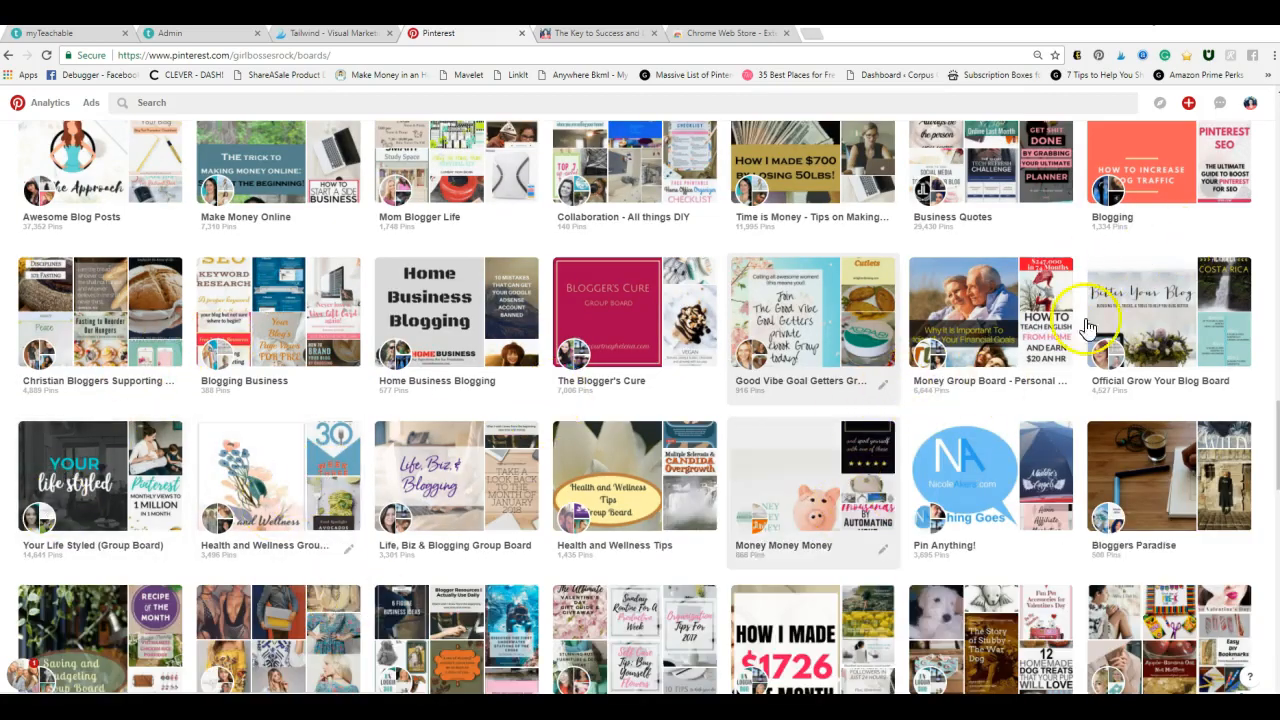
{"action": "scroll", "coordinate": [393, 600], "scroll_direction": "down", "scroll_amount": 2}
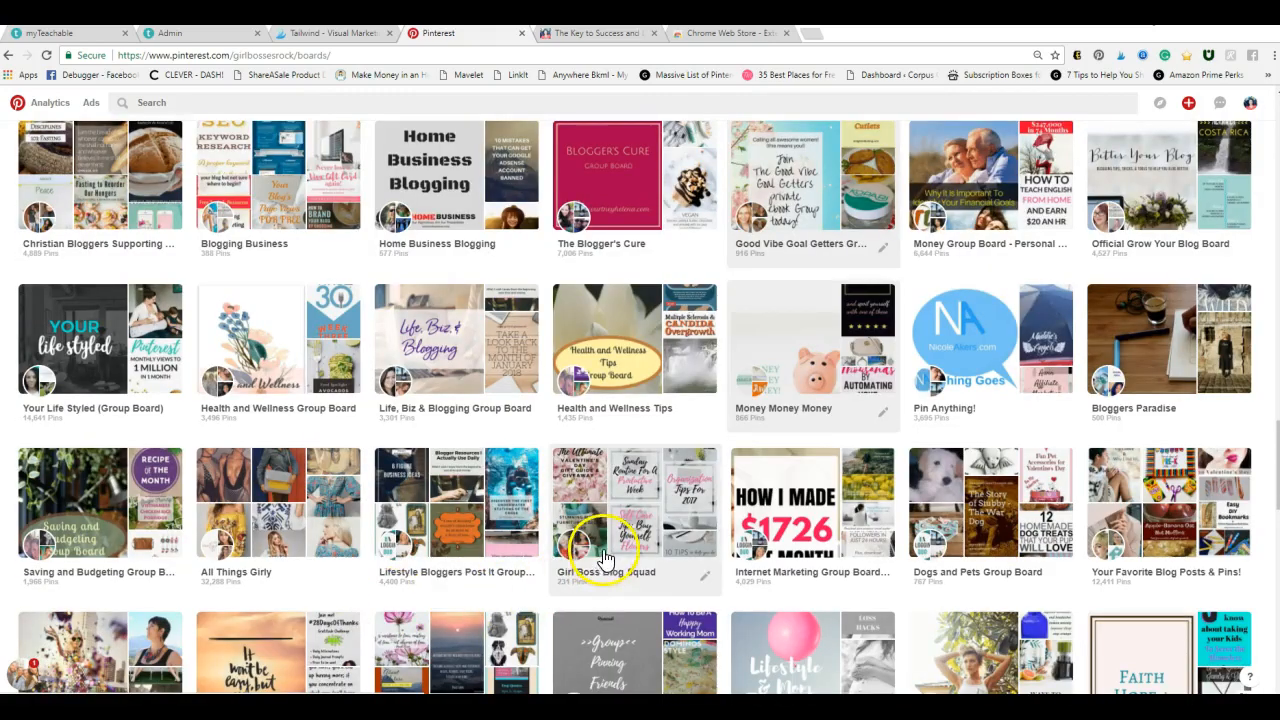
{"action": "scroll", "coordinate": [600, 545], "scroll_direction": "down", "scroll_amount": 1}
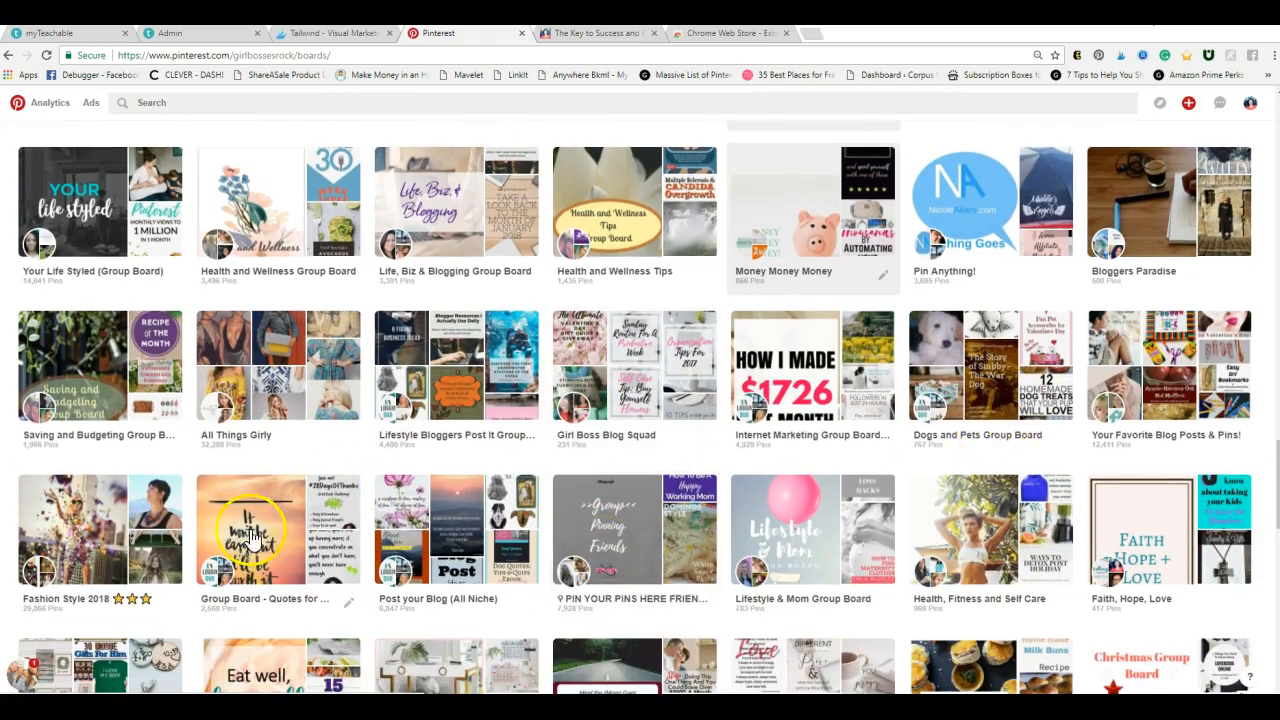
{"action": "scroll", "coordinate": [305, 537], "scroll_direction": "down", "scroll_amount": 2}
{"action": "scroll", "coordinate": [305, 537], "scroll_direction": "down", "scroll_amount": 2}
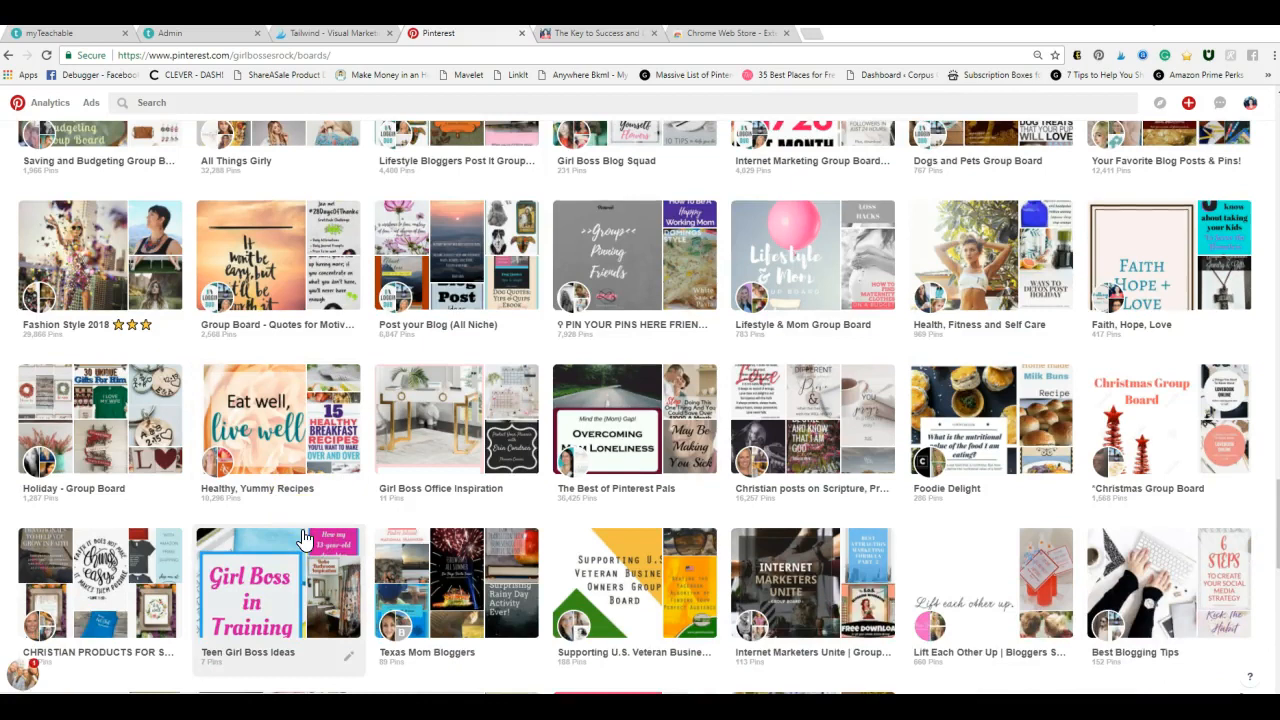
- Open the Foodie Delight group board and launch the Tailwind extension on its pins
{"action": "left_click", "coordinate": [1007, 443]}
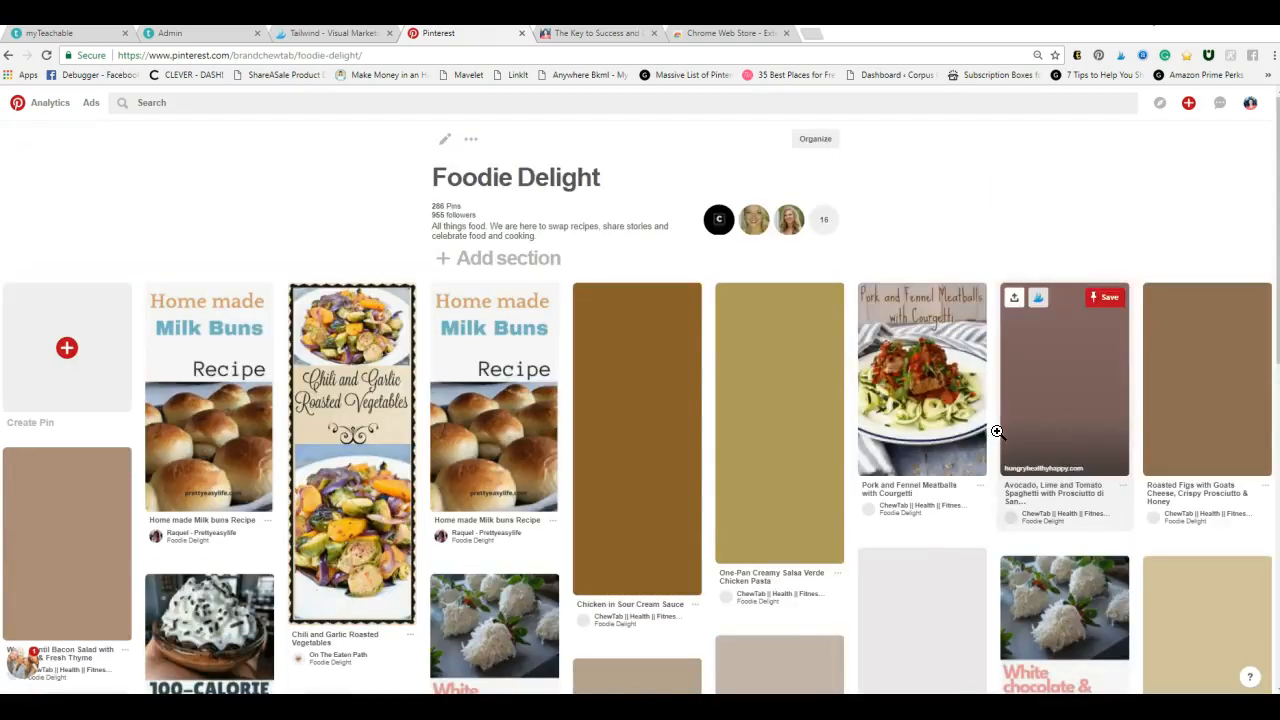
{"action": "scroll", "coordinate": [822, 476], "scroll_direction": "down", "scroll_amount": 1}
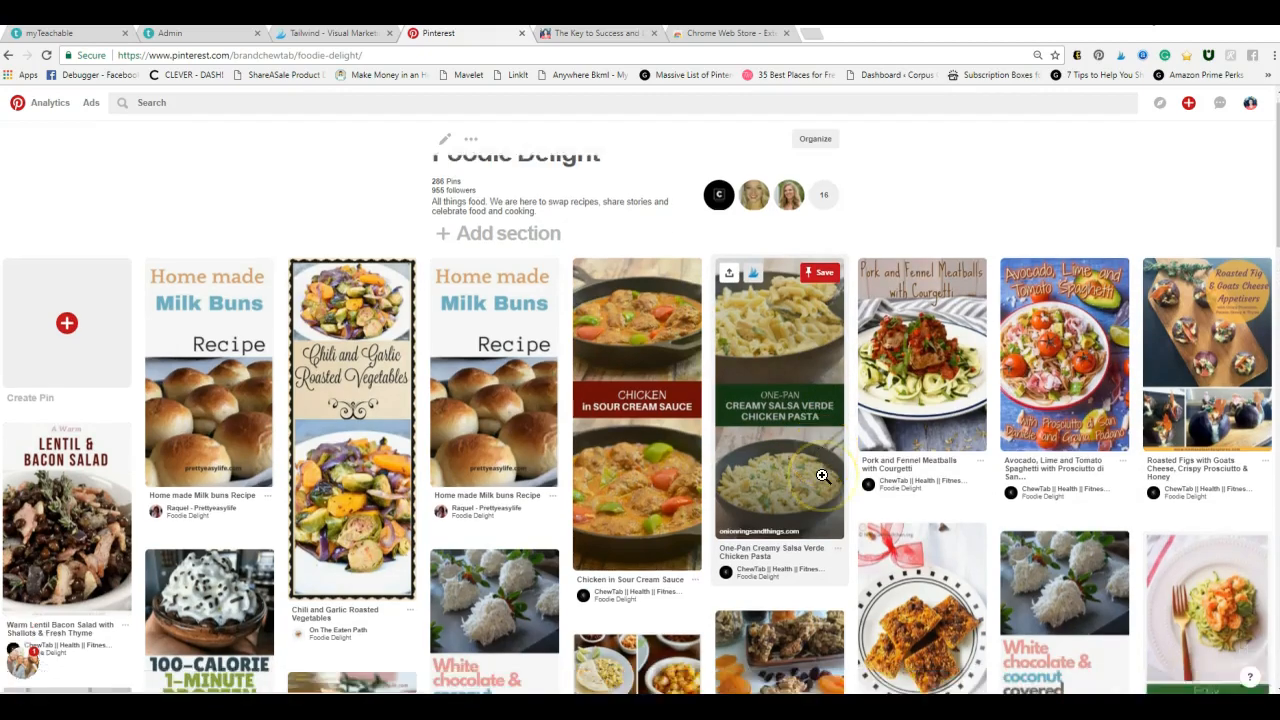
{"action": "scroll", "coordinate": [822, 476], "scroll_direction": "down", "scroll_amount": 5}
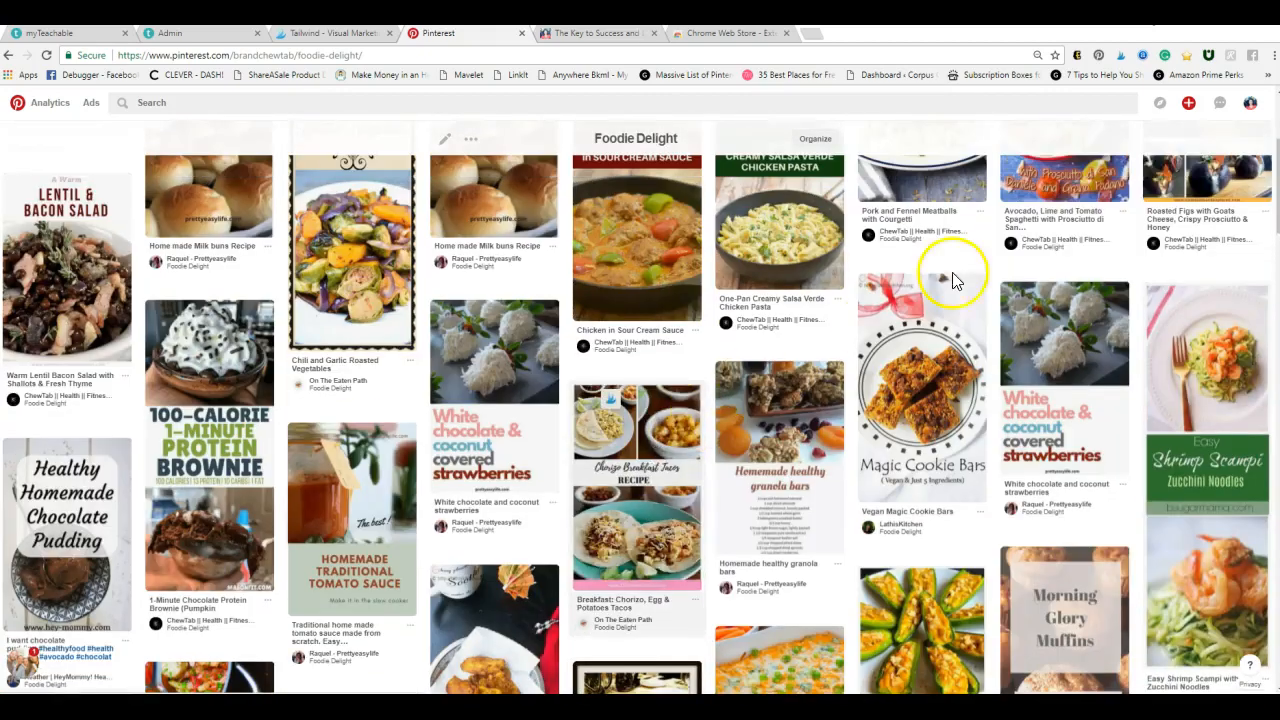
{"action": "left_click", "coordinate": [1122, 57]}
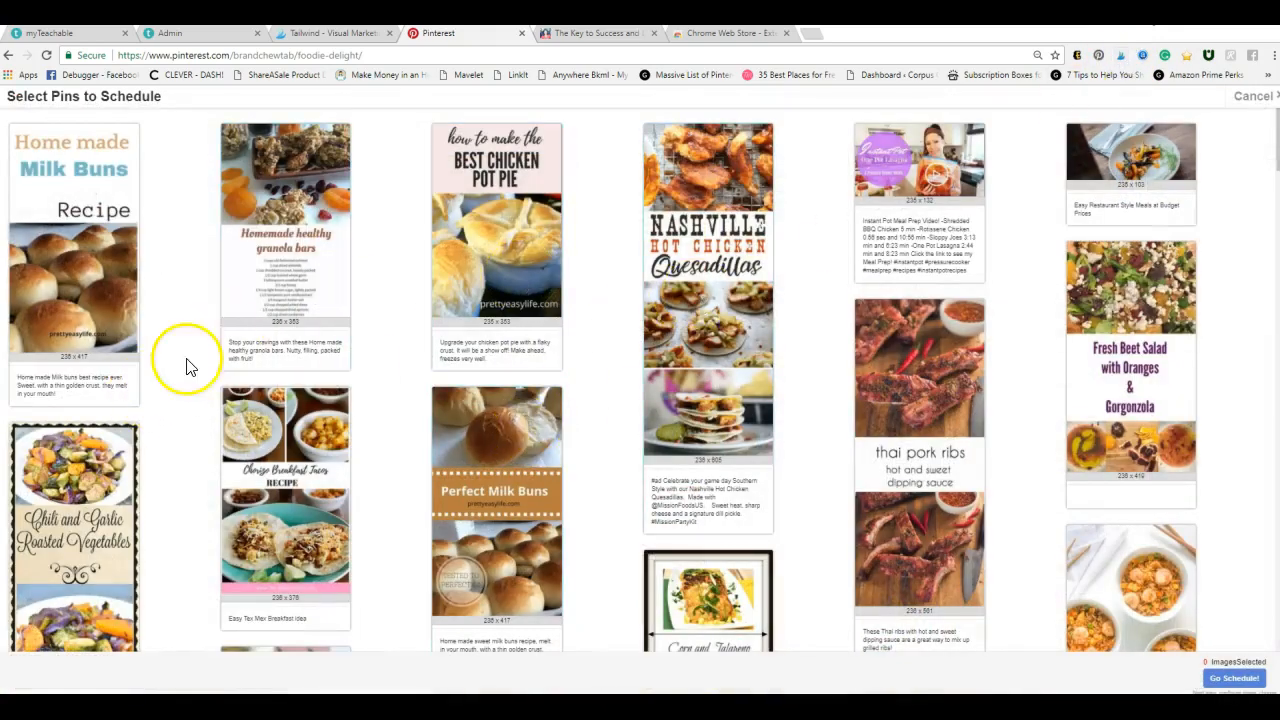
- Select the Corn and Jalapeno Hoe Cakes, Spicy Shrimp Grits, Homemade Healthy Granola Bars, Sesame Teriyaki Chicken and Vegan Jalapeño Poppers pins for scheduling
{"action": "scroll", "coordinate": [394, 351], "scroll_direction": "down", "scroll_amount": 5}
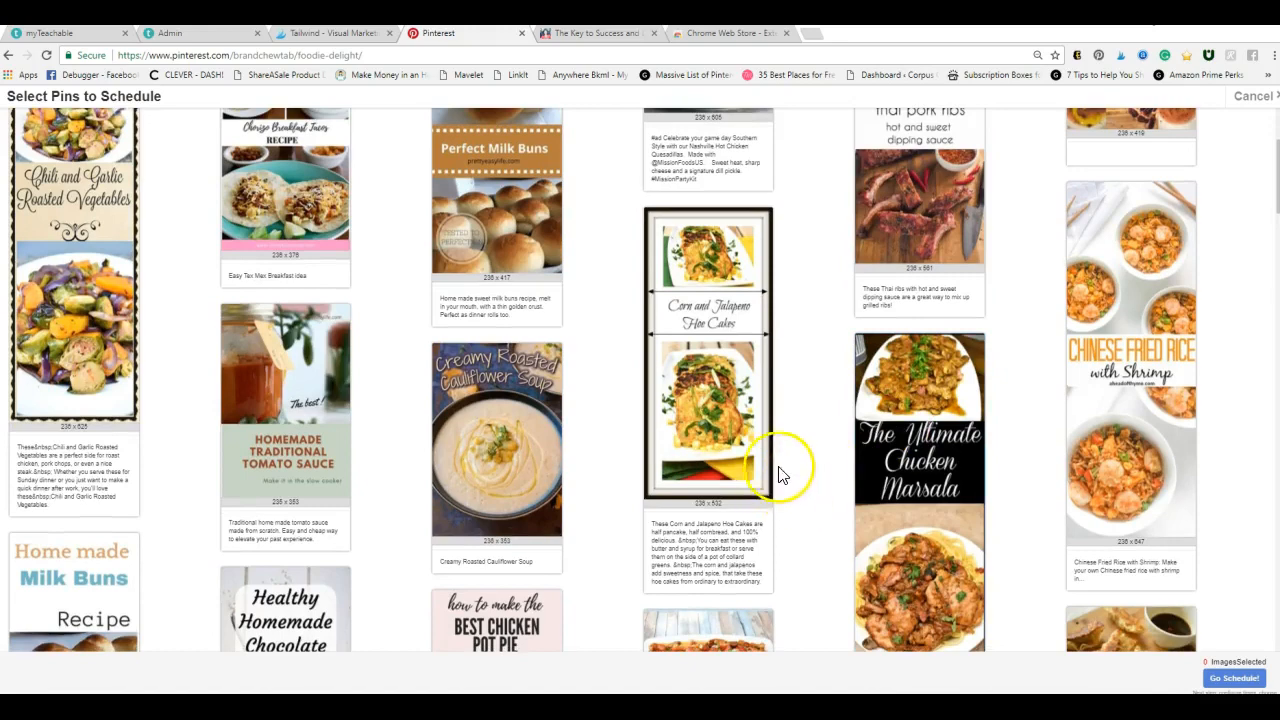
{"action": "left_click", "coordinate": [712, 356]}
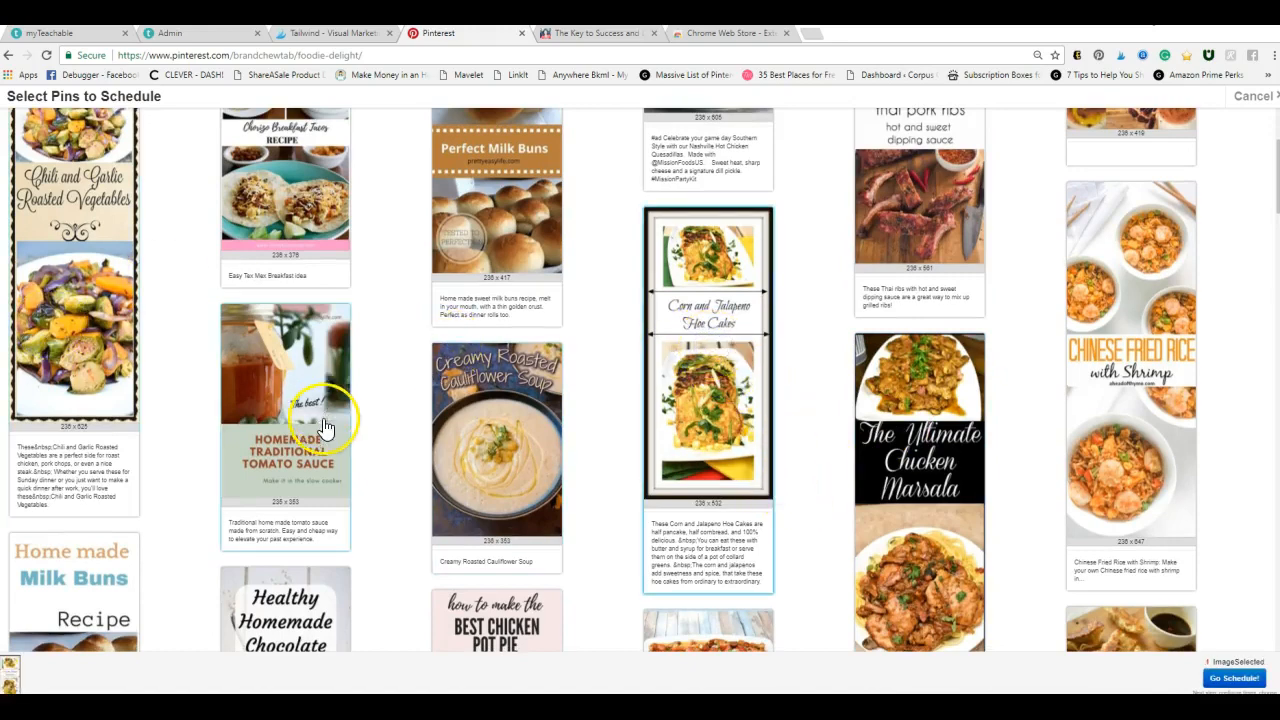
{"action": "scroll", "coordinate": [324, 427], "scroll_direction": "down", "scroll_amount": 5}
{"action": "left_click", "coordinate": [740, 460]}
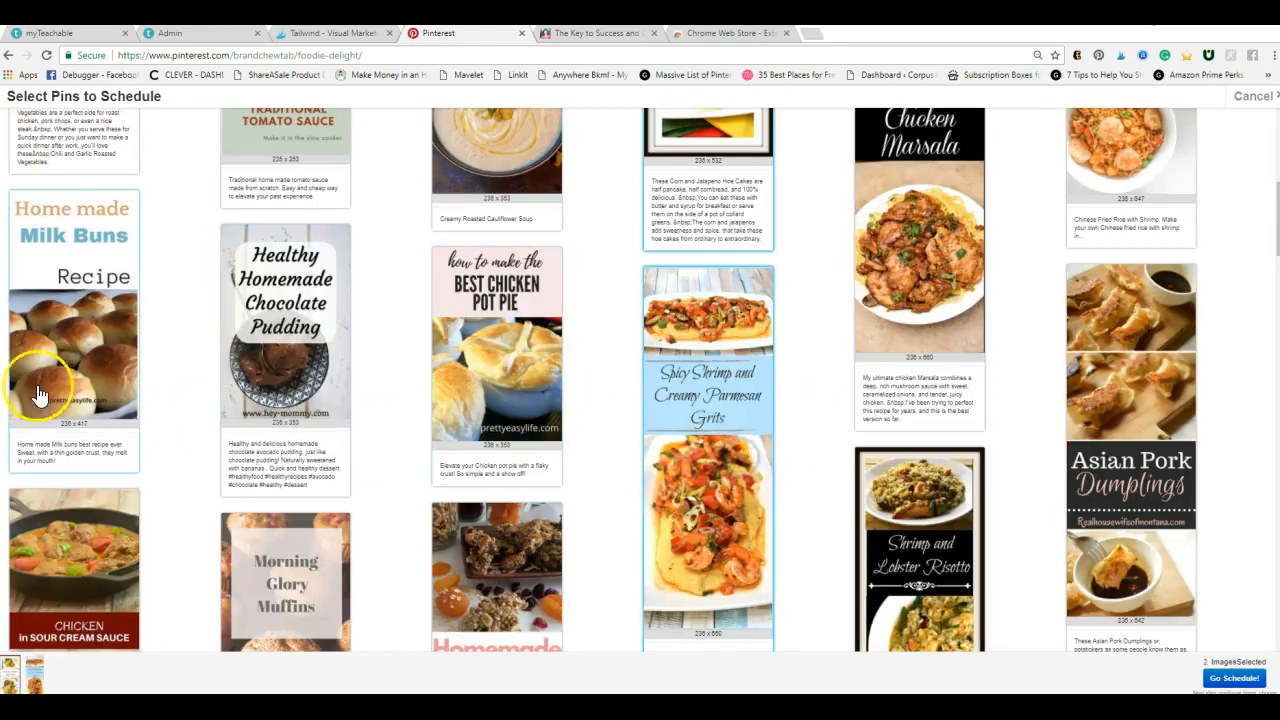
{"action": "scroll", "coordinate": [38, 395], "scroll_direction": "down", "scroll_amount": 5}
{"action": "left_click", "coordinate": [712, 525]}
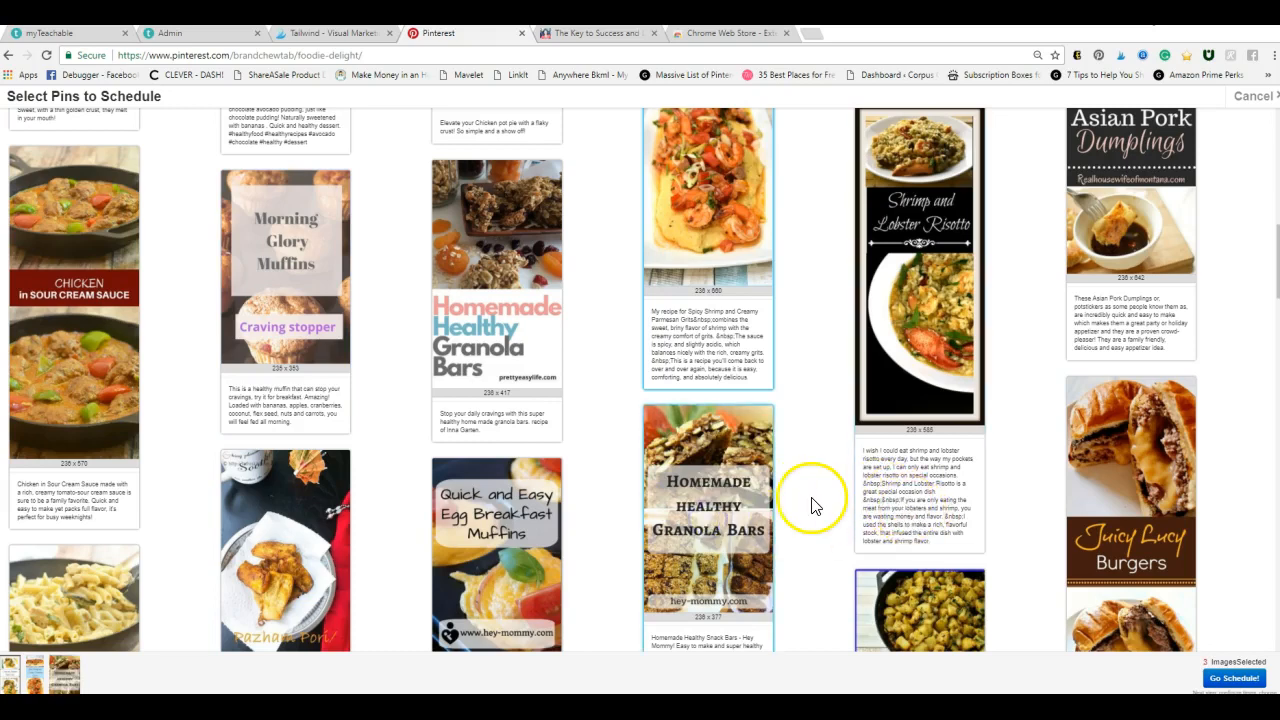
{"action": "scroll", "coordinate": [810, 507], "scroll_direction": "down", "scroll_amount": 5}
{"action": "scroll", "coordinate": [1000, 530], "scroll_direction": "down", "scroll_amount": 3}
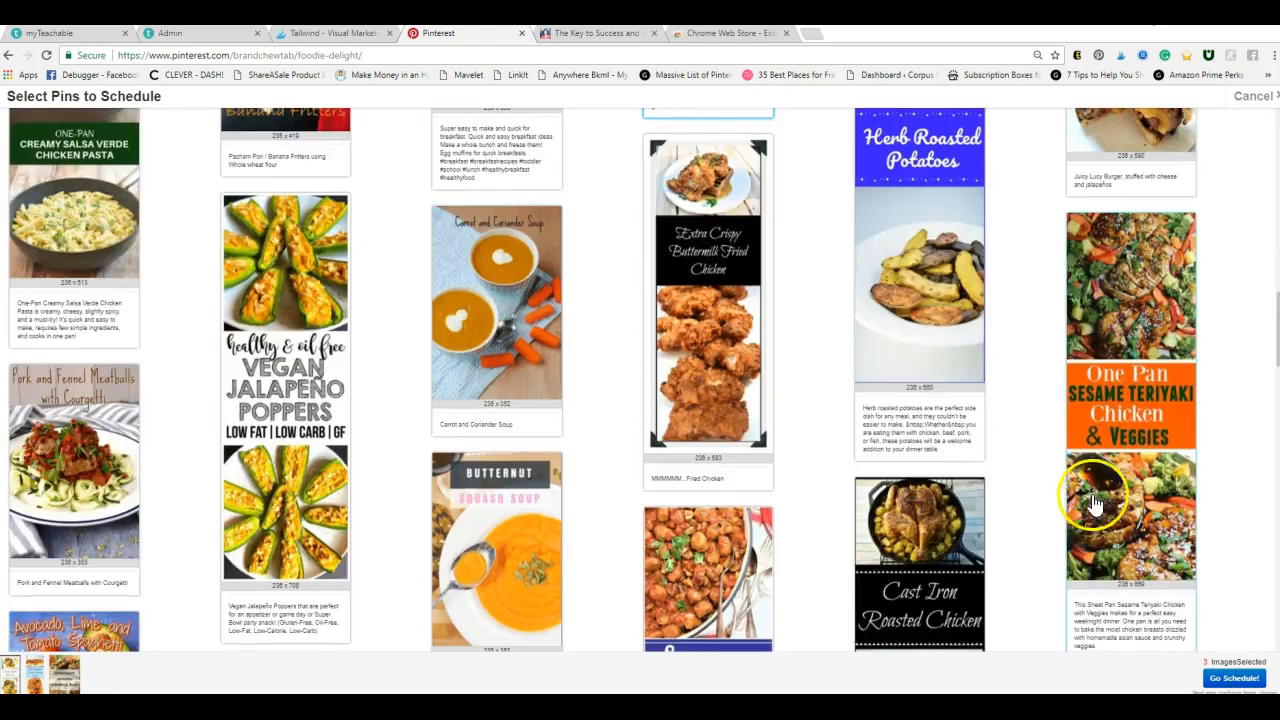
{"action": "left_click", "coordinate": [1147, 370]}
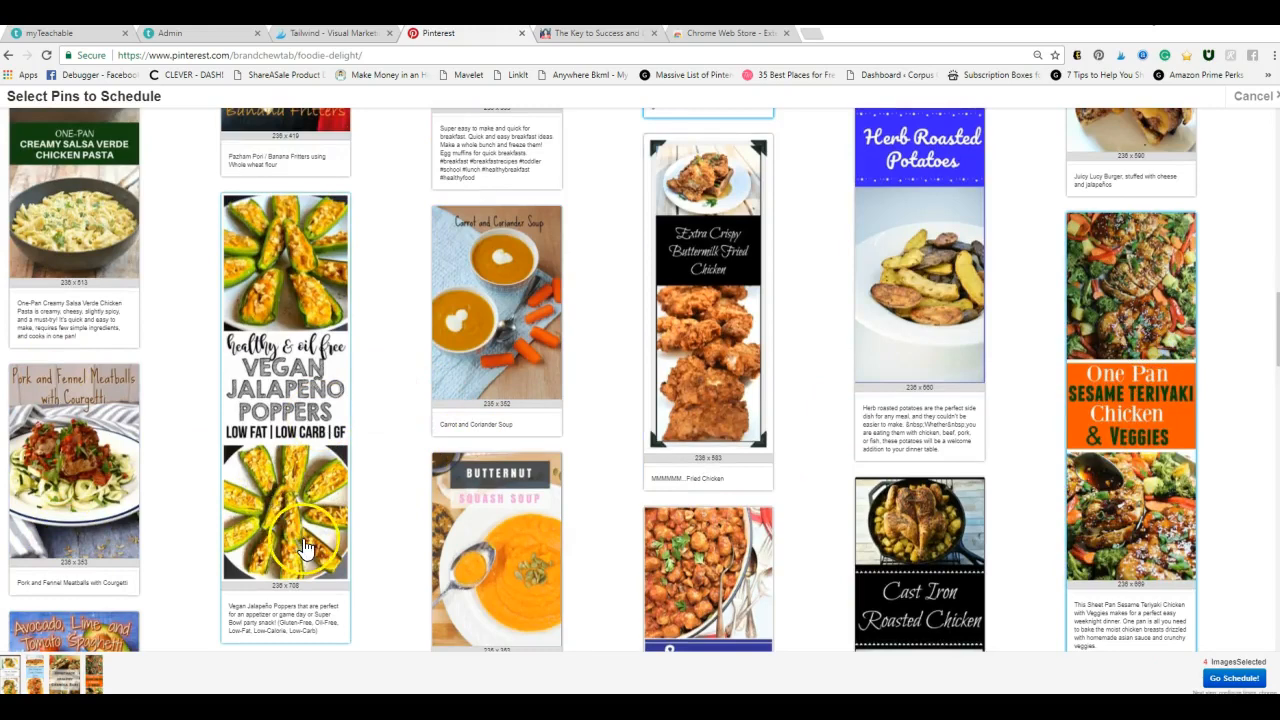
{"action": "scroll", "coordinate": [306, 547], "scroll_direction": "down", "scroll_amount": 1}
{"action": "left_click", "coordinate": [311, 307]}
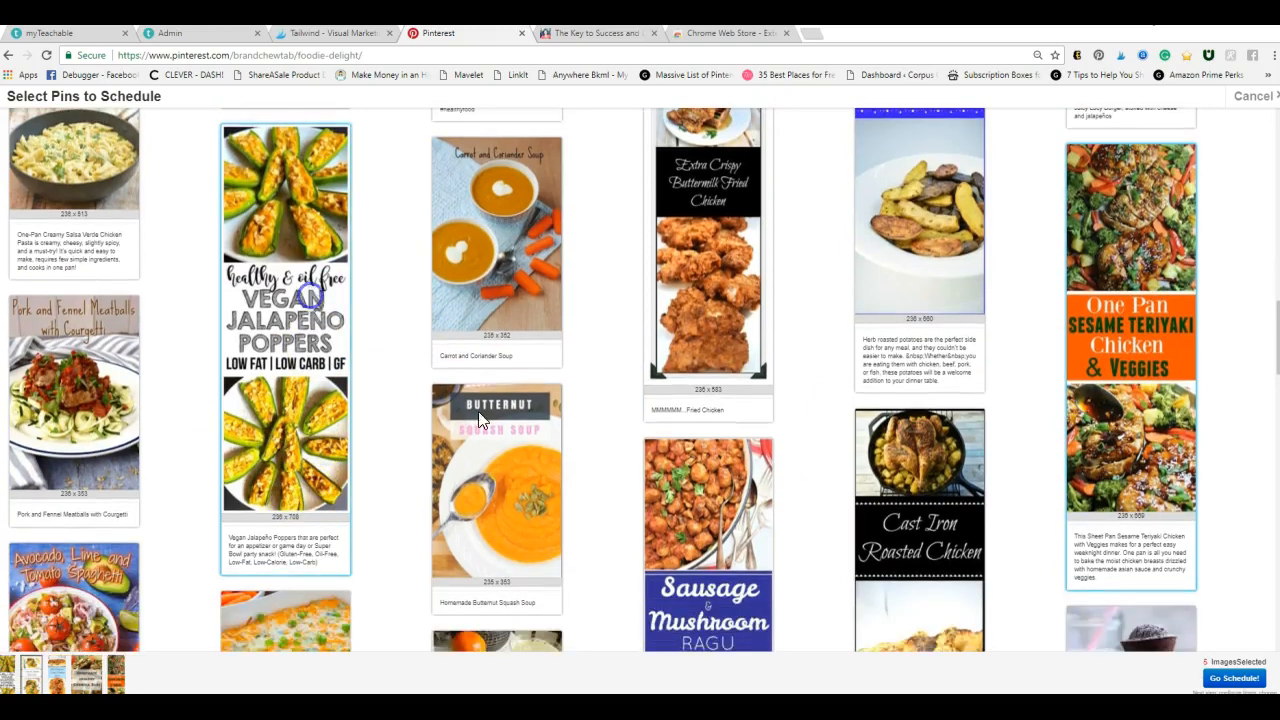
- Send the selected food pins to Tailwind's scheduling window and review each draft's description, source and board field
{"action": "left_click", "coordinate": [1236, 678]}
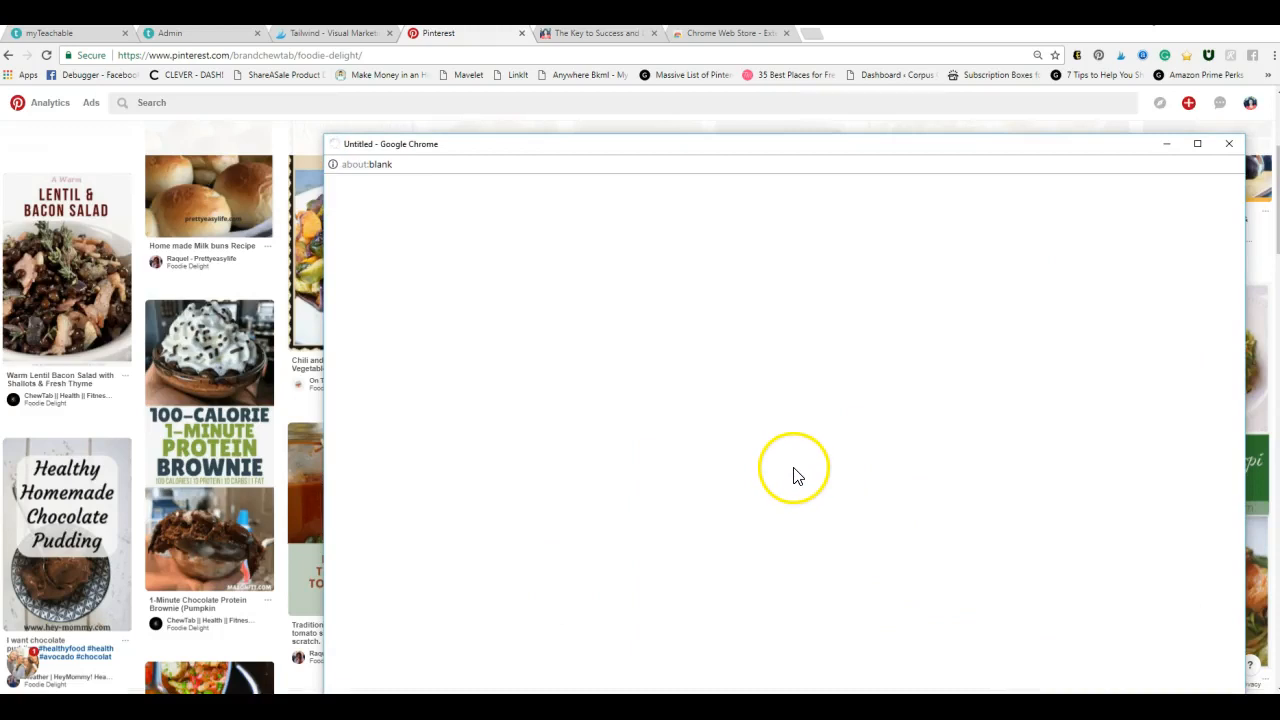
{"action": "scroll", "coordinate": [795, 475], "scroll_direction": "down", "scroll_amount": 3}
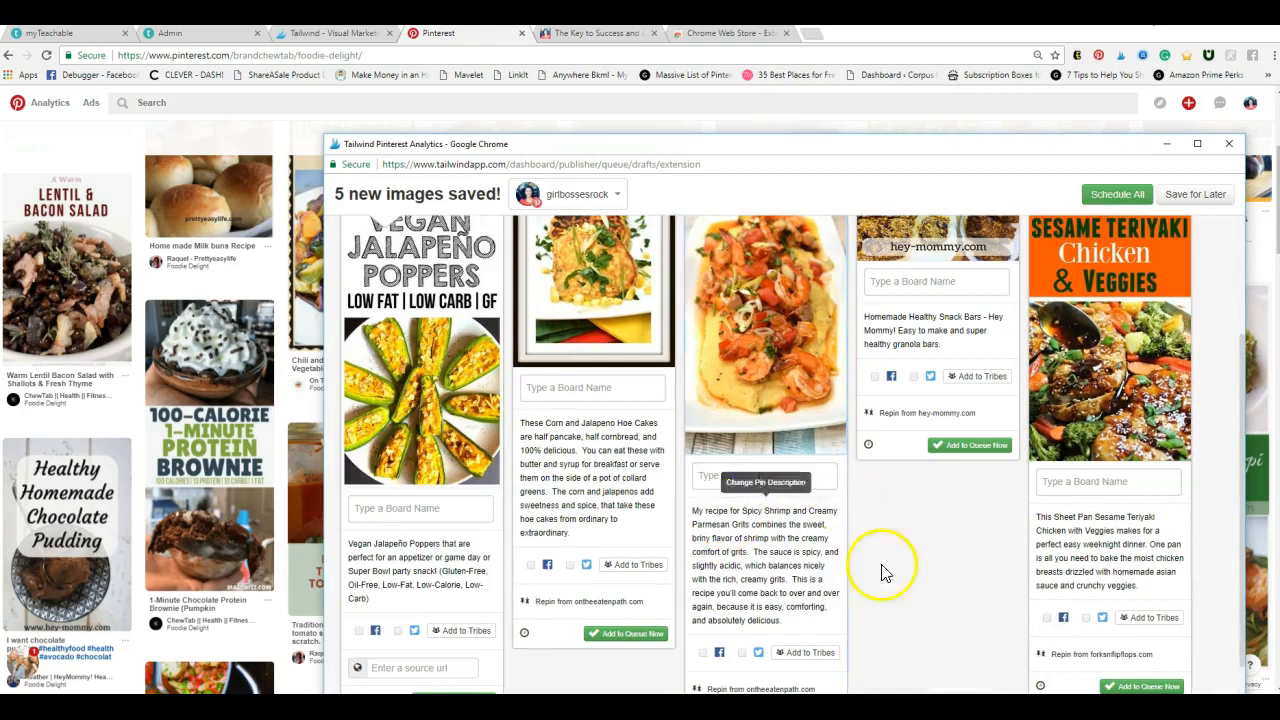
{"action": "scroll", "coordinate": [590, 655], "scroll_direction": "down", "scroll_amount": 2}
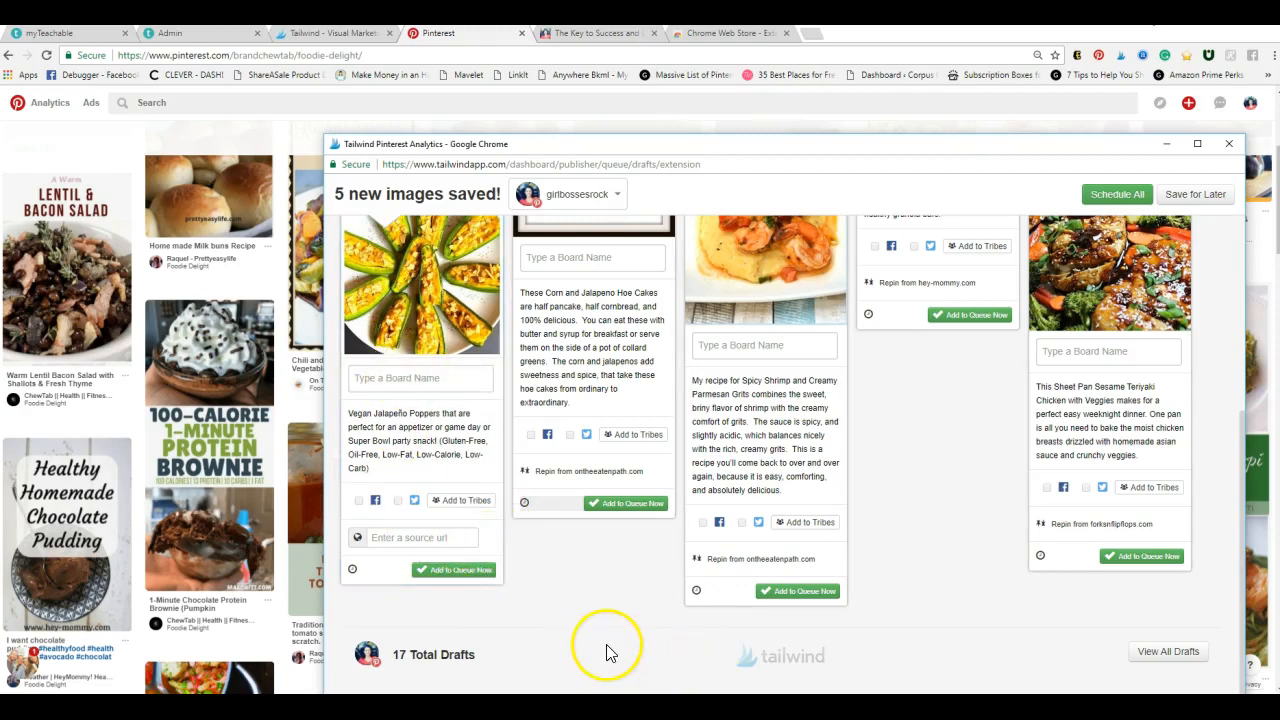
- Delete the Vegan Jalapeño Poppers draft, which lacks a source URL, and confirm its removal
{"action": "scroll", "coordinate": [471, 623], "scroll_direction": "up", "scroll_amount": 4}
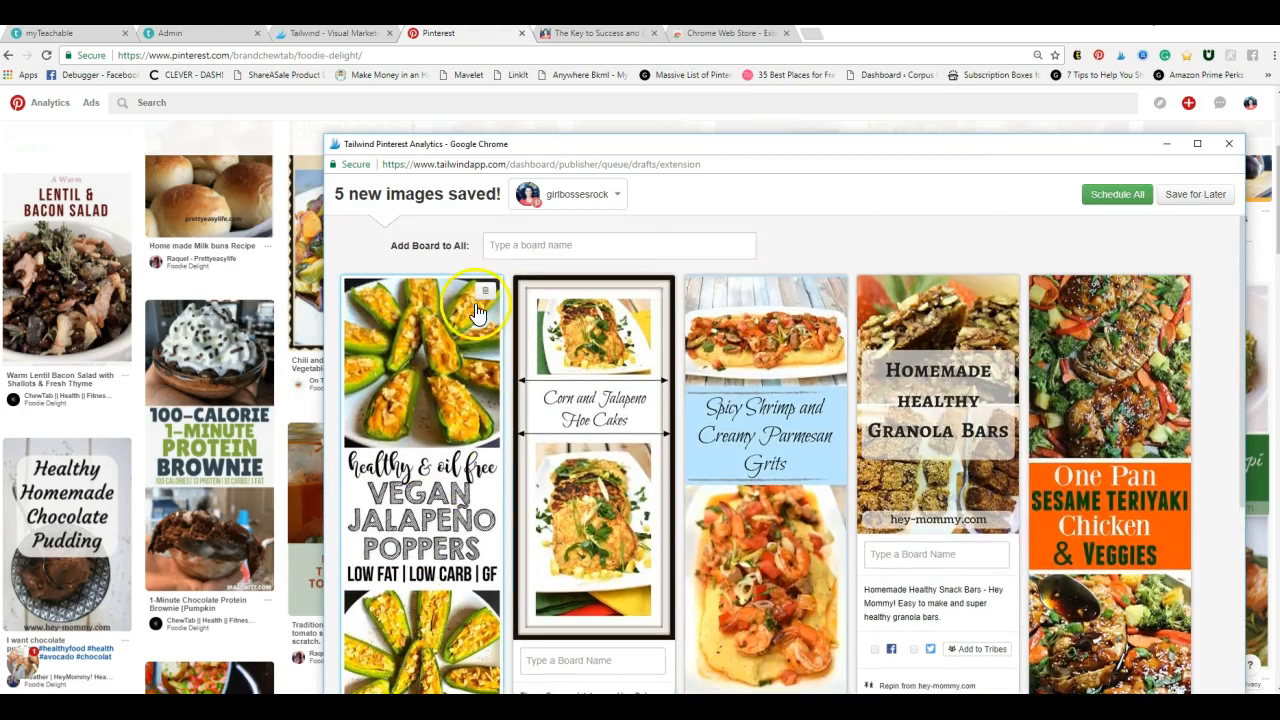
{"action": "left_click", "coordinate": [486, 292]}
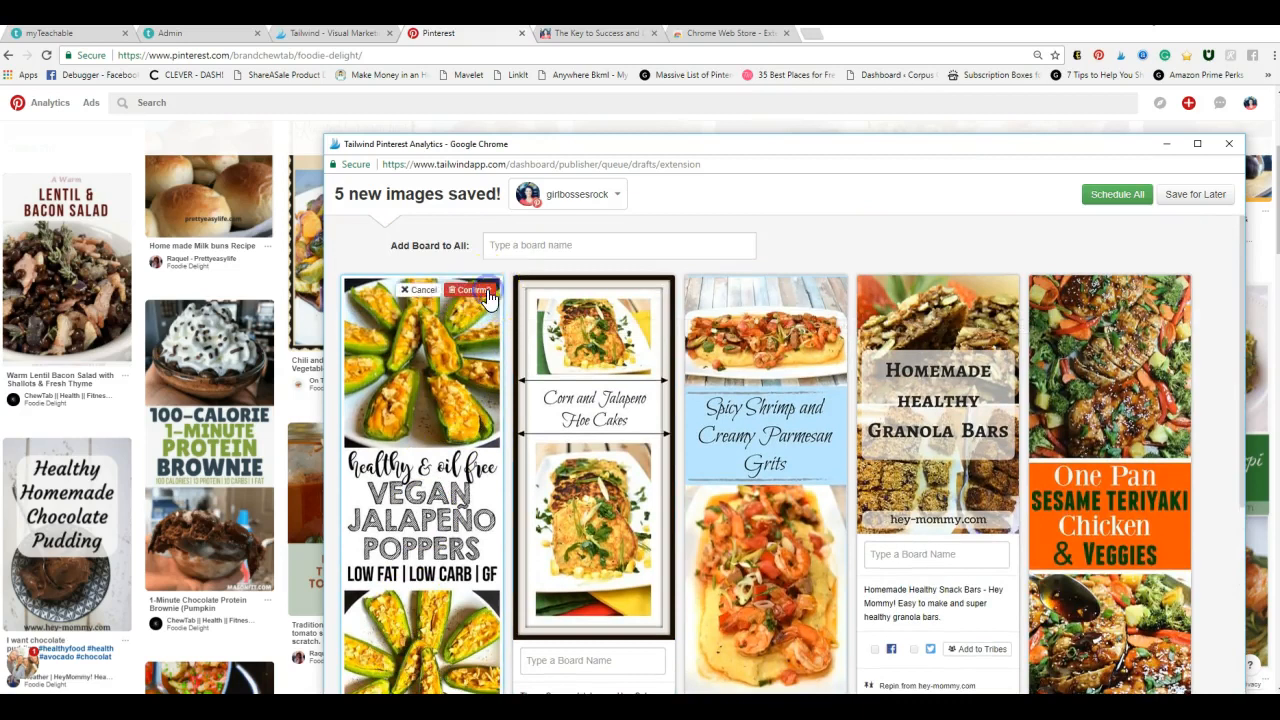
{"action": "left_click", "coordinate": [474, 292]}
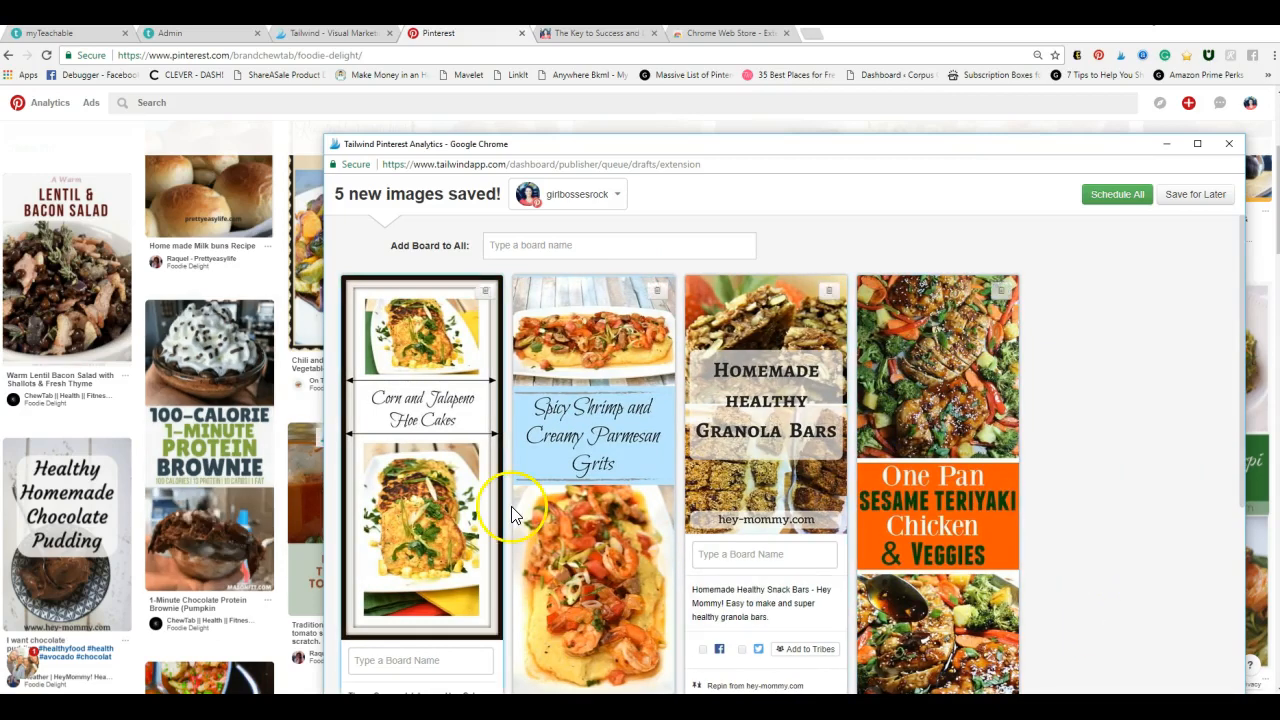
- Assign the Food! board to all the drafts at once
{"action": "scroll", "coordinate": [511, 515], "scroll_direction": "down", "scroll_amount": 3}
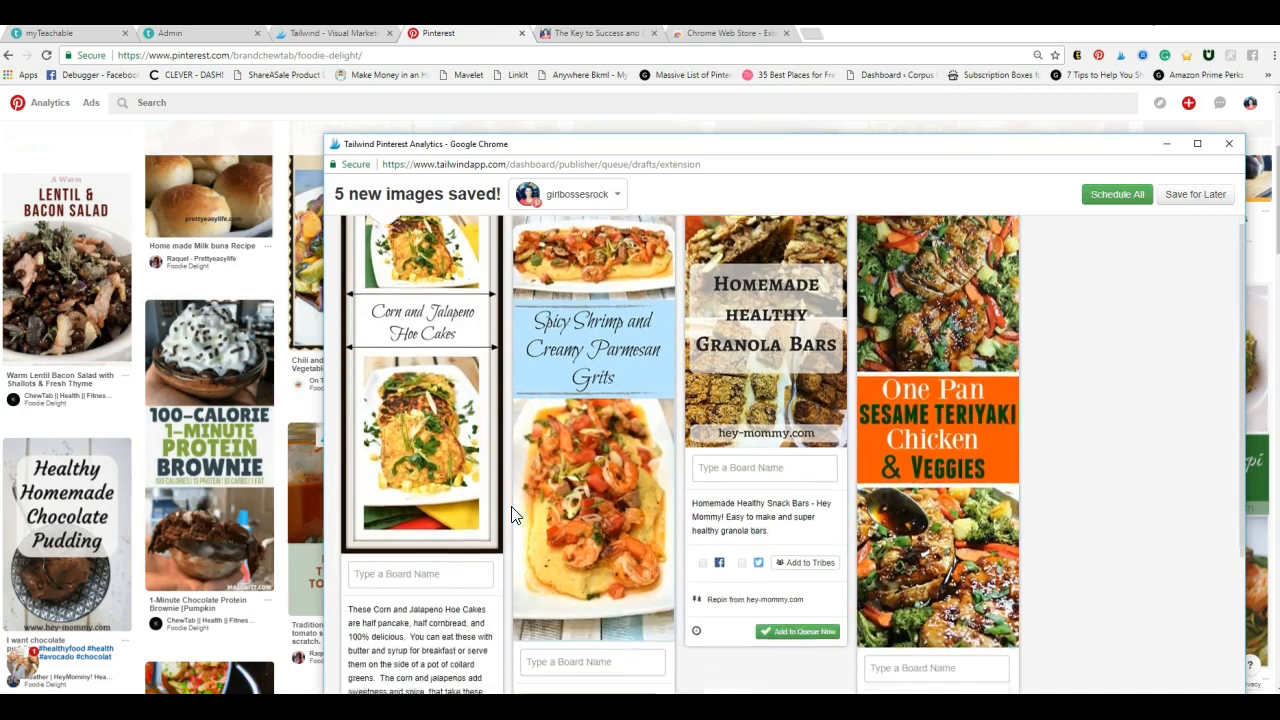
{"action": "scroll", "coordinate": [731, 640], "scroll_direction": "up", "scroll_amount": 3}
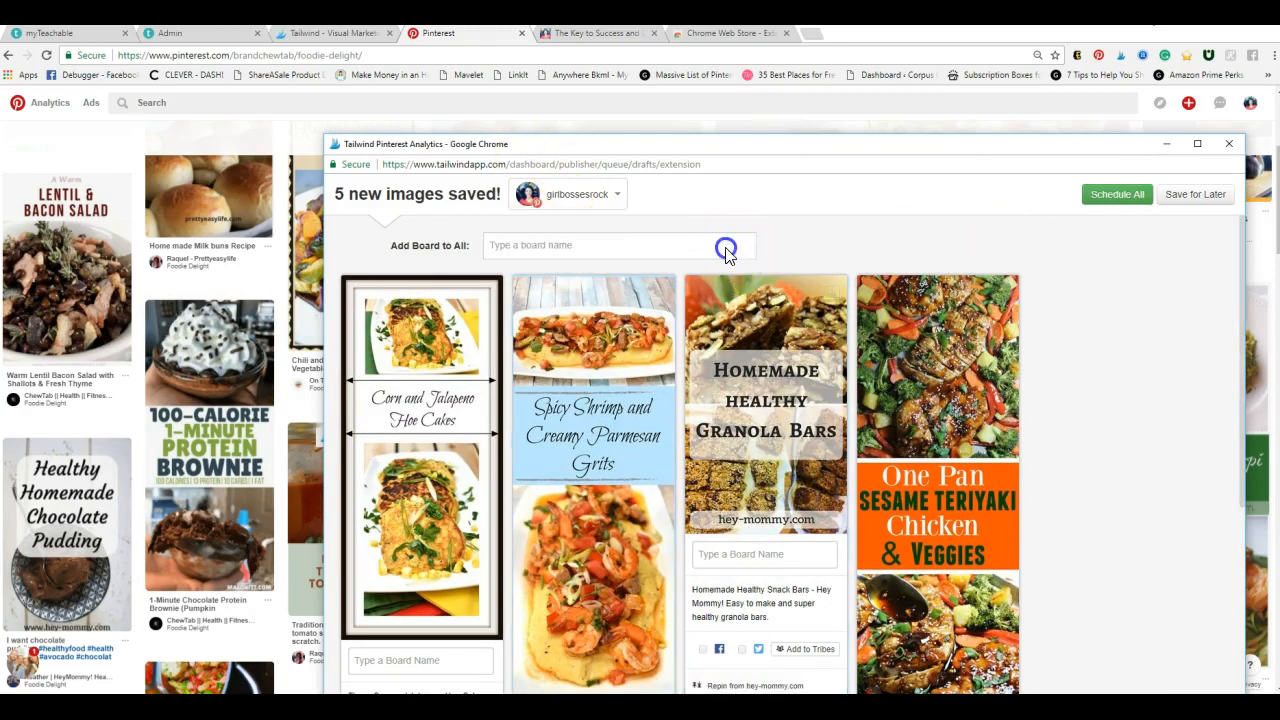
{"action": "left_click", "coordinate": [726, 250]}
{"action": "type", "text": "food"}
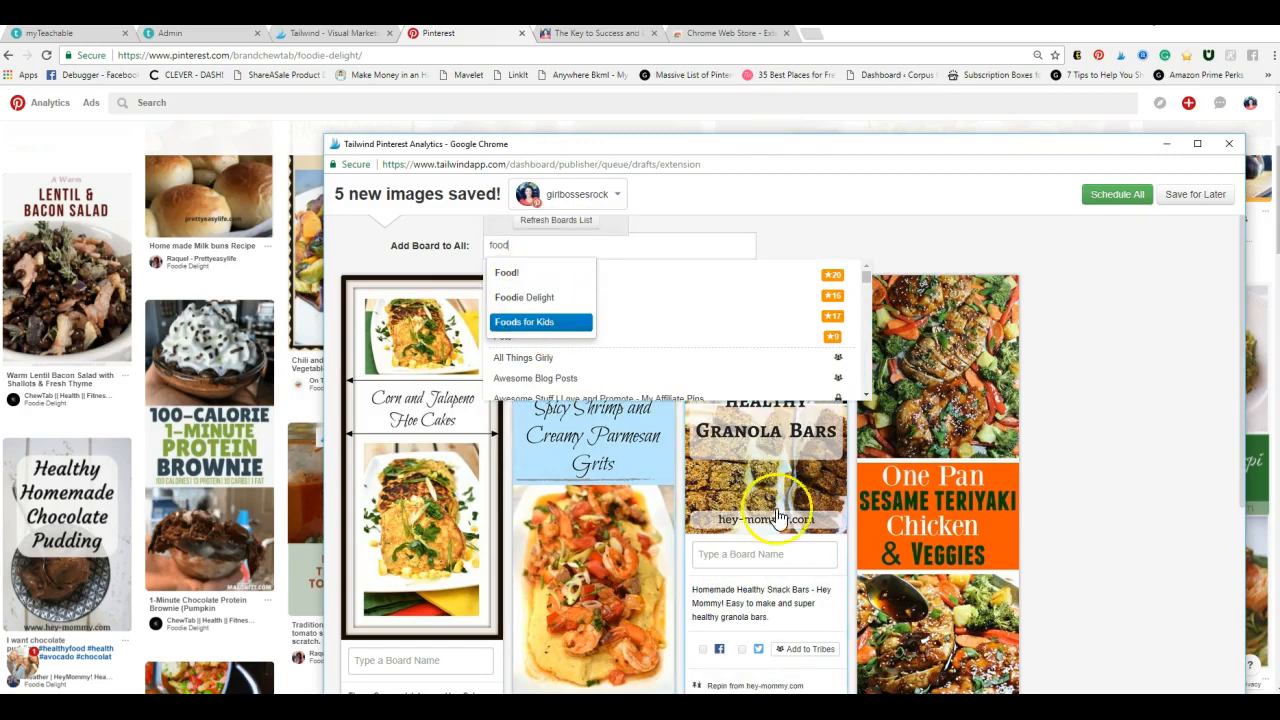
{"action": "left_click", "coordinate": [512, 273]}
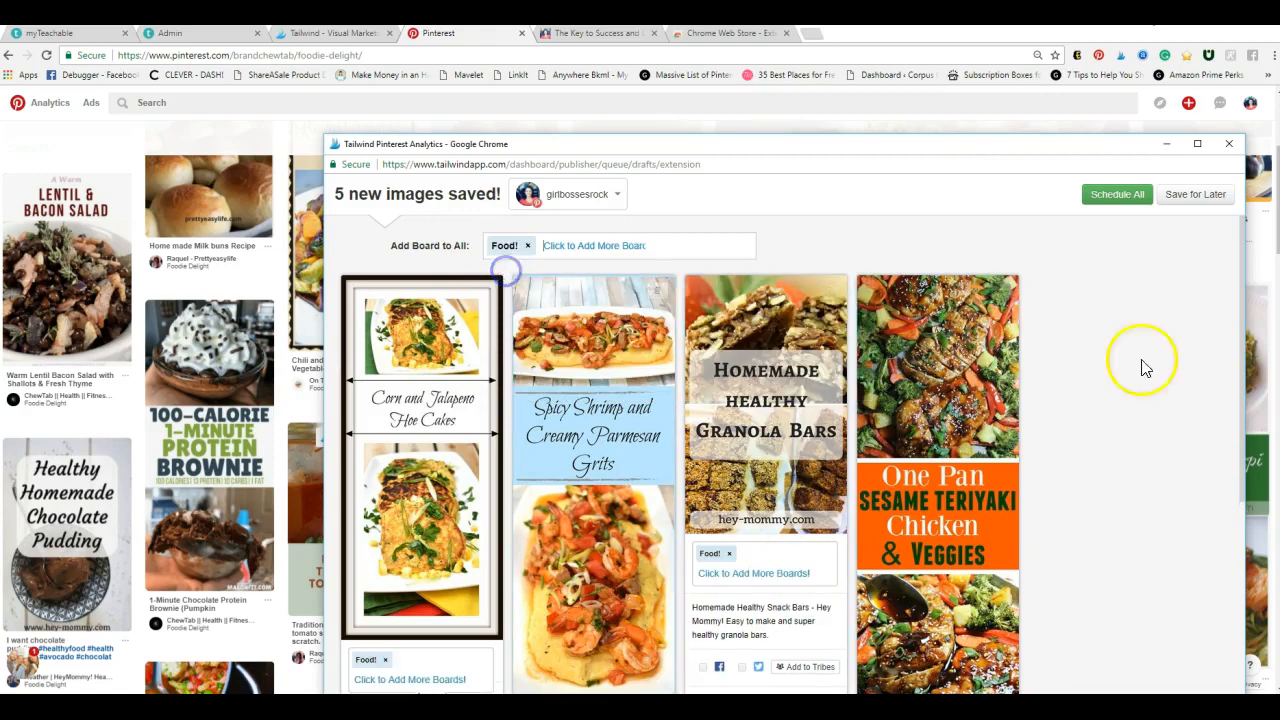
{"action": "scroll", "coordinate": [1172, 537], "scroll_direction": "down", "scroll_amount": 5}
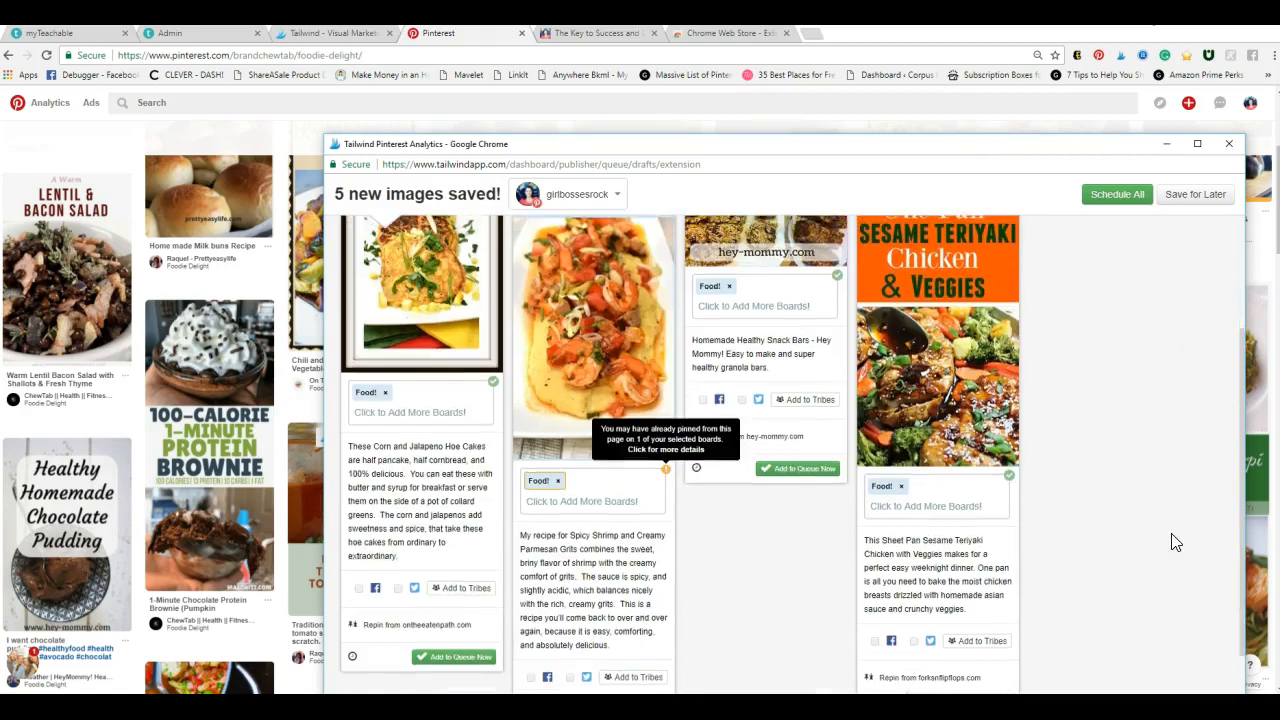
- Add the Healthy Eating board to the Homemade Healthy Granola Bars draft
{"action": "scroll", "coordinate": [1172, 537], "scroll_direction": "up", "scroll_amount": 2}
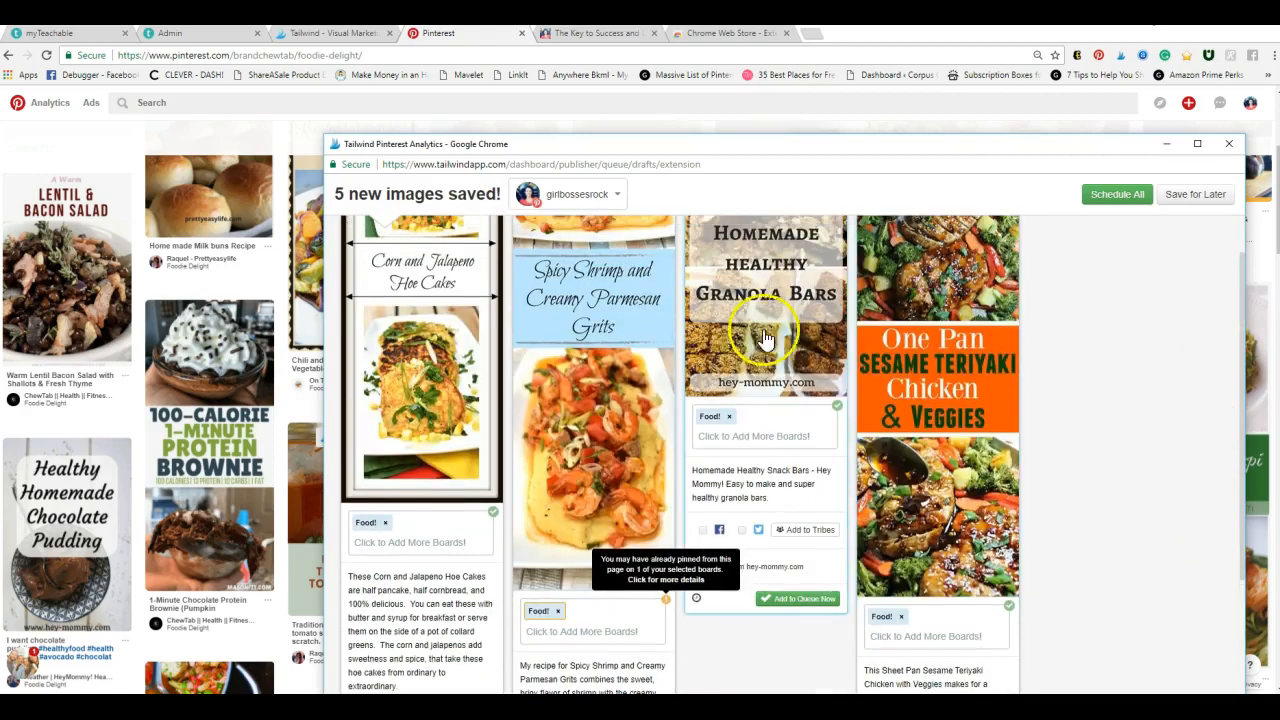
{"action": "left_click", "coordinate": [736, 434]}
{"action": "type", "text": "healthy"}
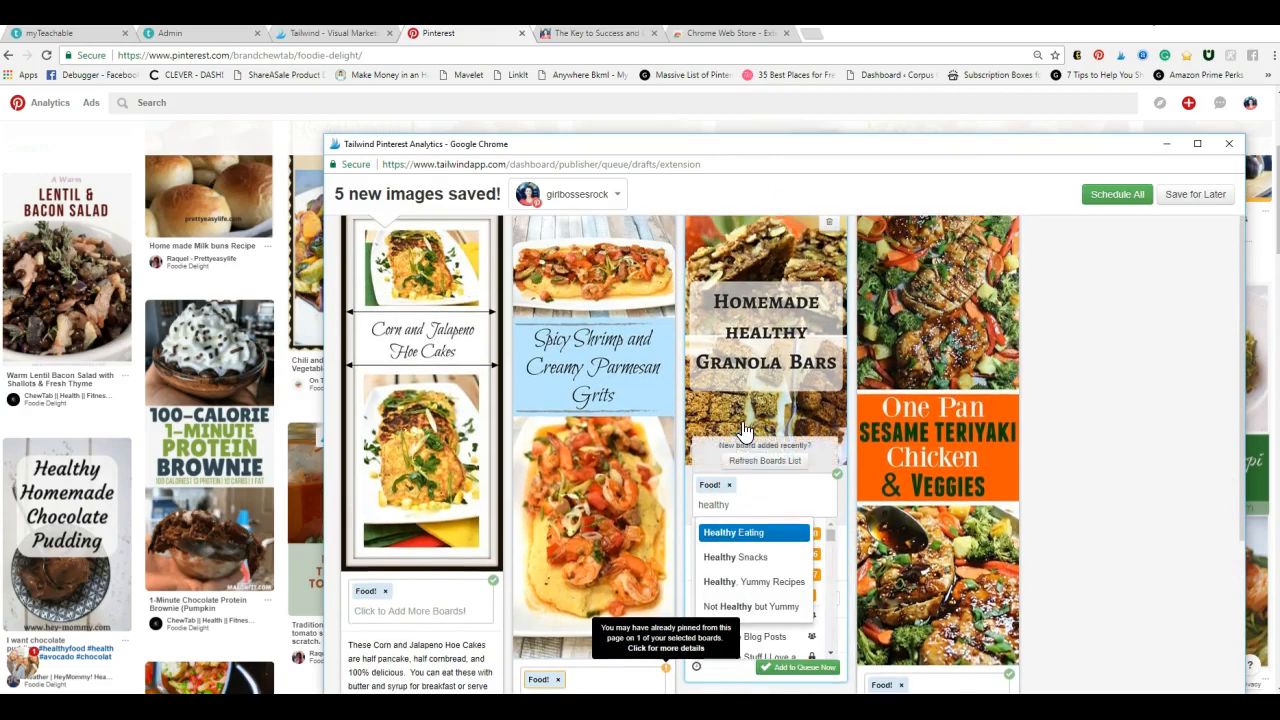
{"action": "left_click", "coordinate": [749, 532]}
{"action": "scroll", "coordinate": [1137, 551], "scroll_direction": "down", "scroll_amount": 2}
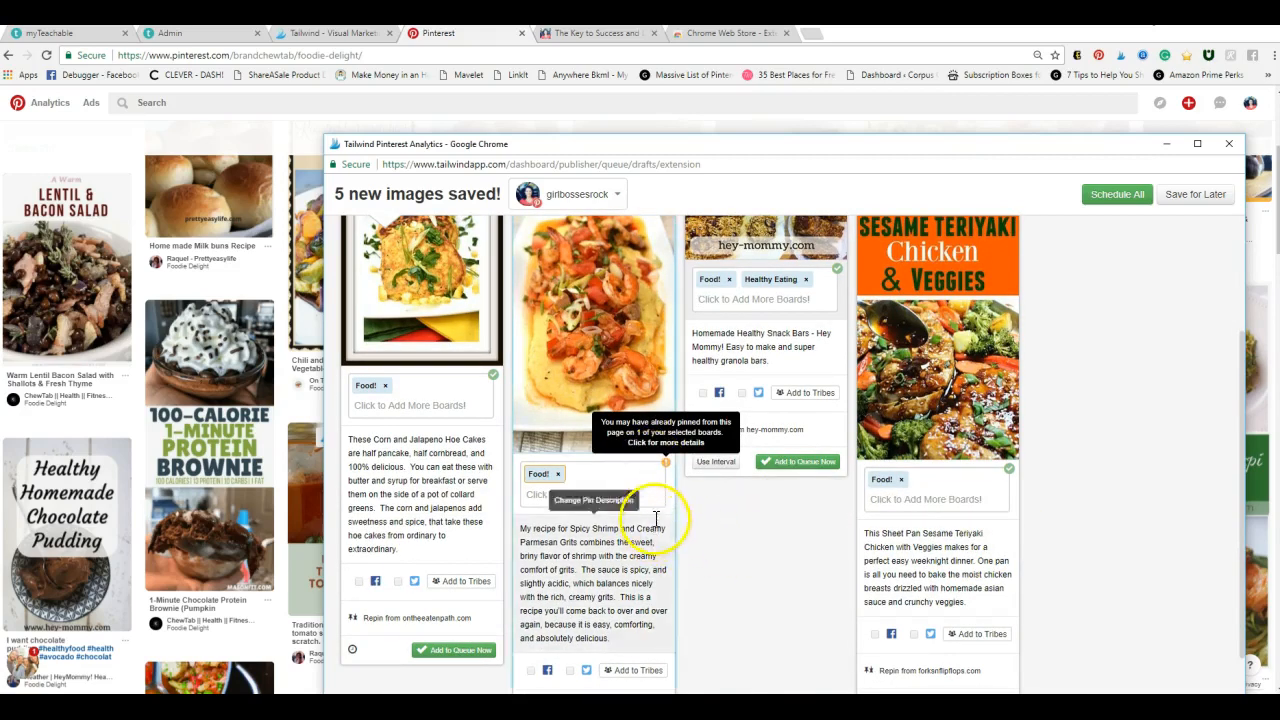
- Delete the Spicy Shrimp and Creamy Parmesan Grits draft and confirm its removal
{"action": "scroll", "coordinate": [627, 485], "scroll_direction": "up", "scroll_amount": 2}
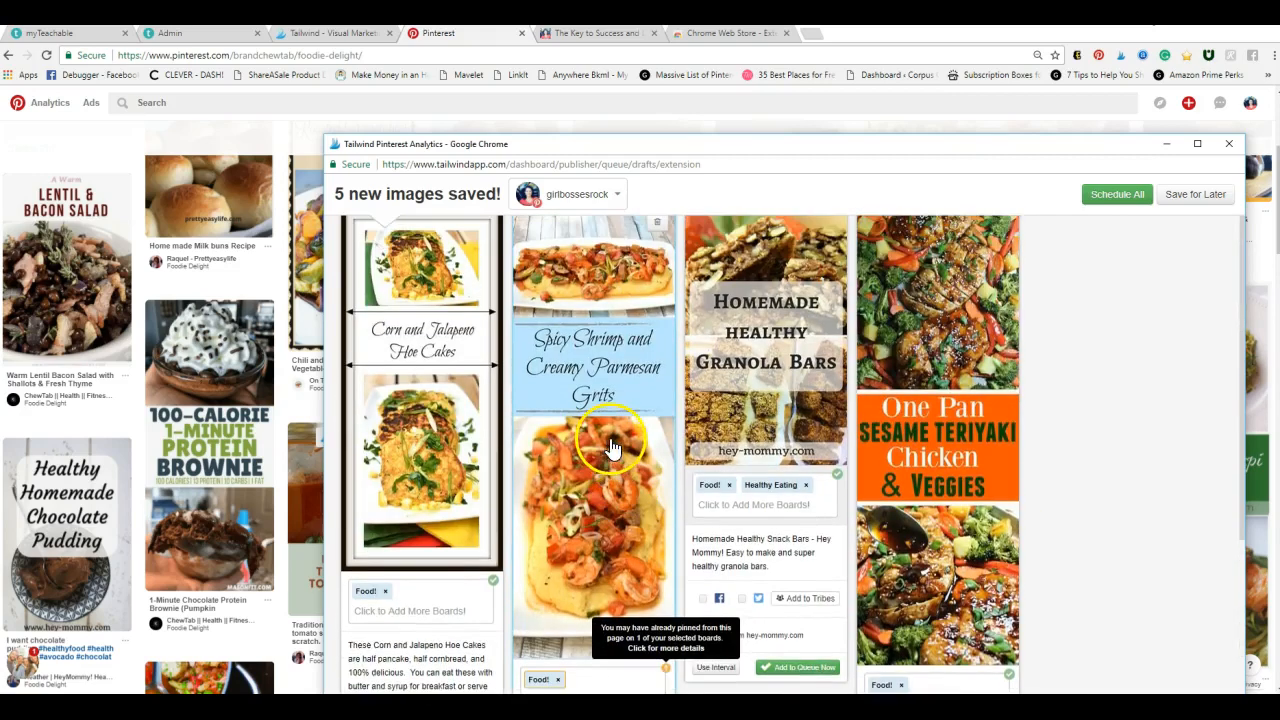
{"action": "scroll", "coordinate": [627, 485], "scroll_direction": "up", "scroll_amount": 1}
{"action": "left_click", "coordinate": [656, 292]}
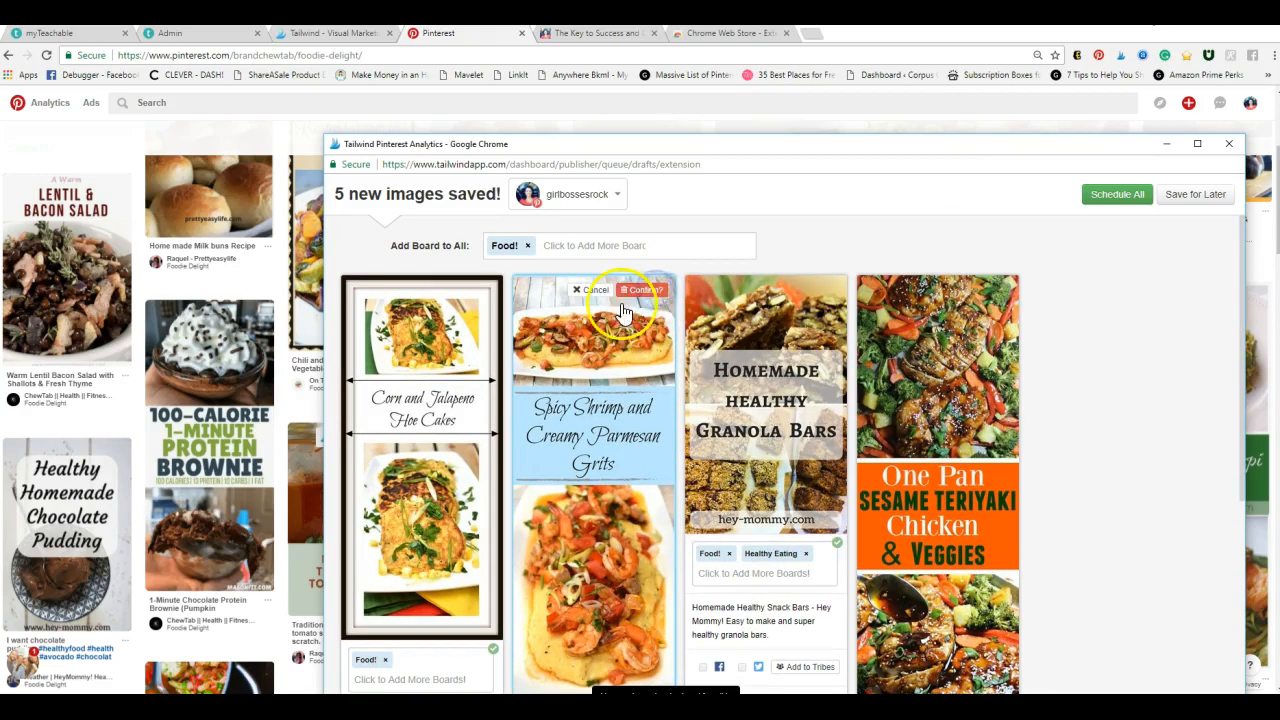
{"action": "left_click", "coordinate": [655, 292]}
- Give the Granola Bars draft a posting interval of 4 days, with the first pin on Feb 2, 2018 at 10:34 AM
{"action": "scroll", "coordinate": [1083, 530], "scroll_direction": "down", "scroll_amount": 1}
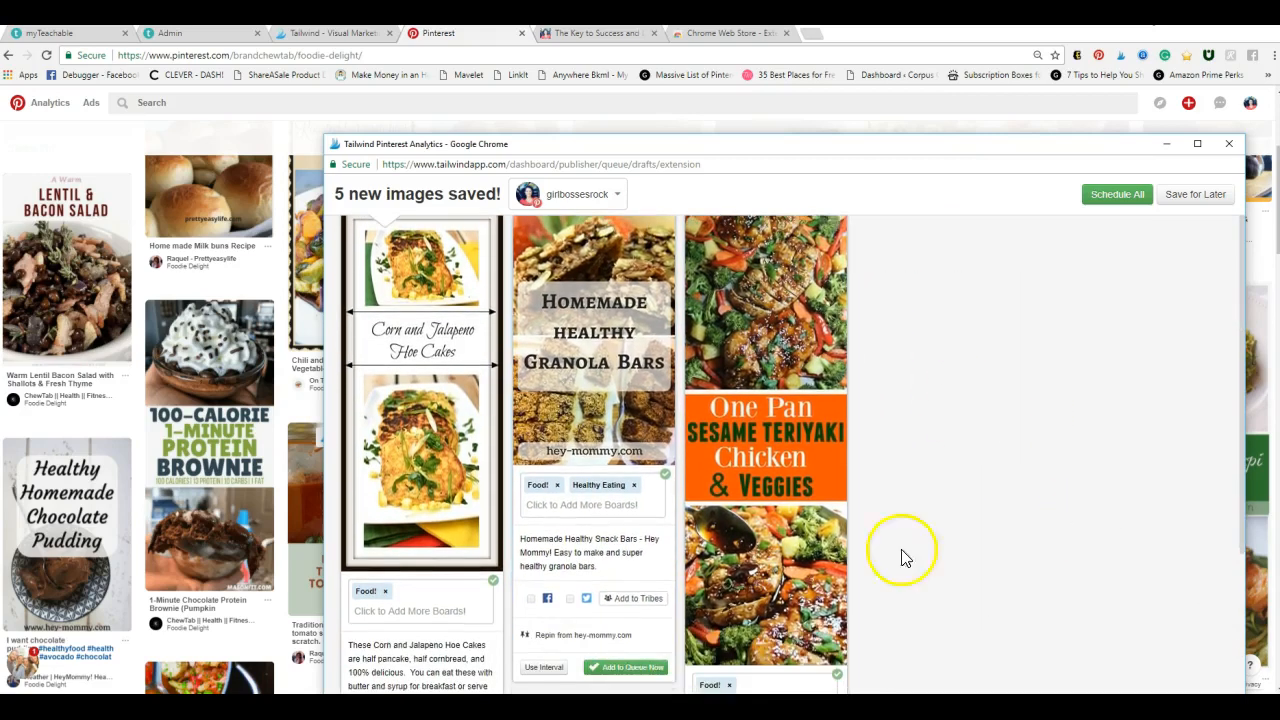
{"action": "left_click", "coordinate": [545, 667]}
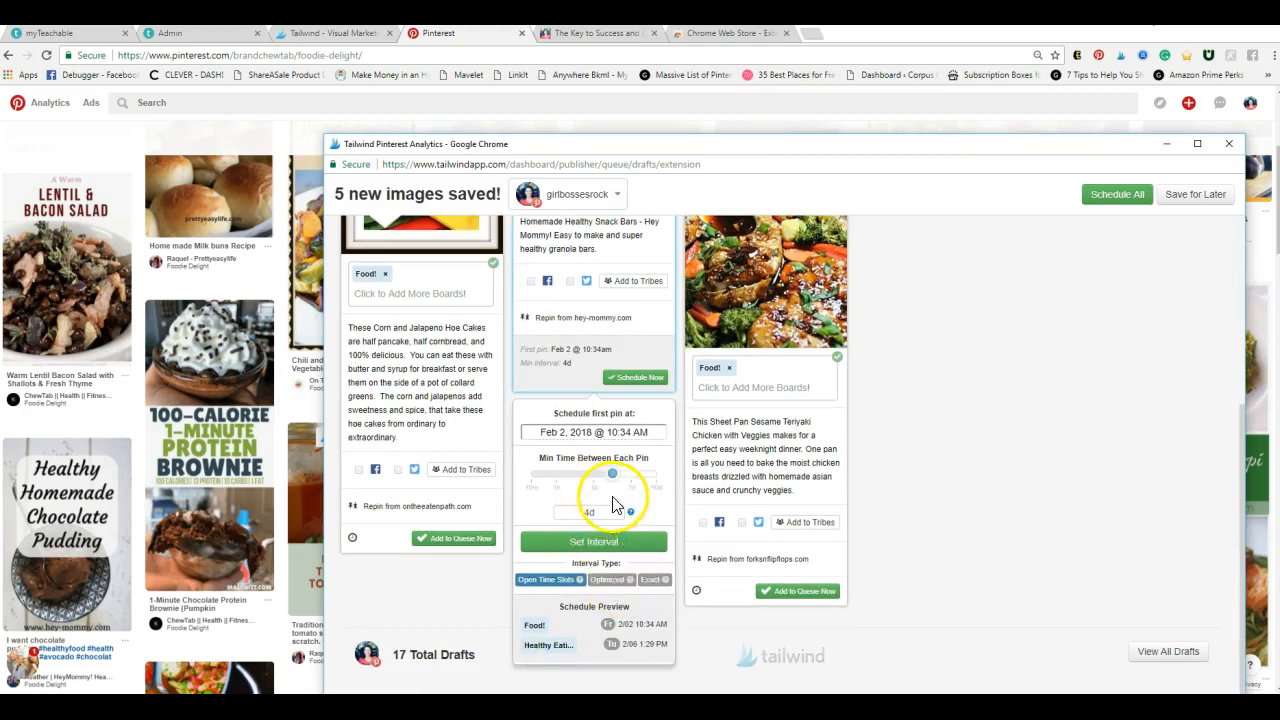
{"action": "left_click", "coordinate": [594, 543]}
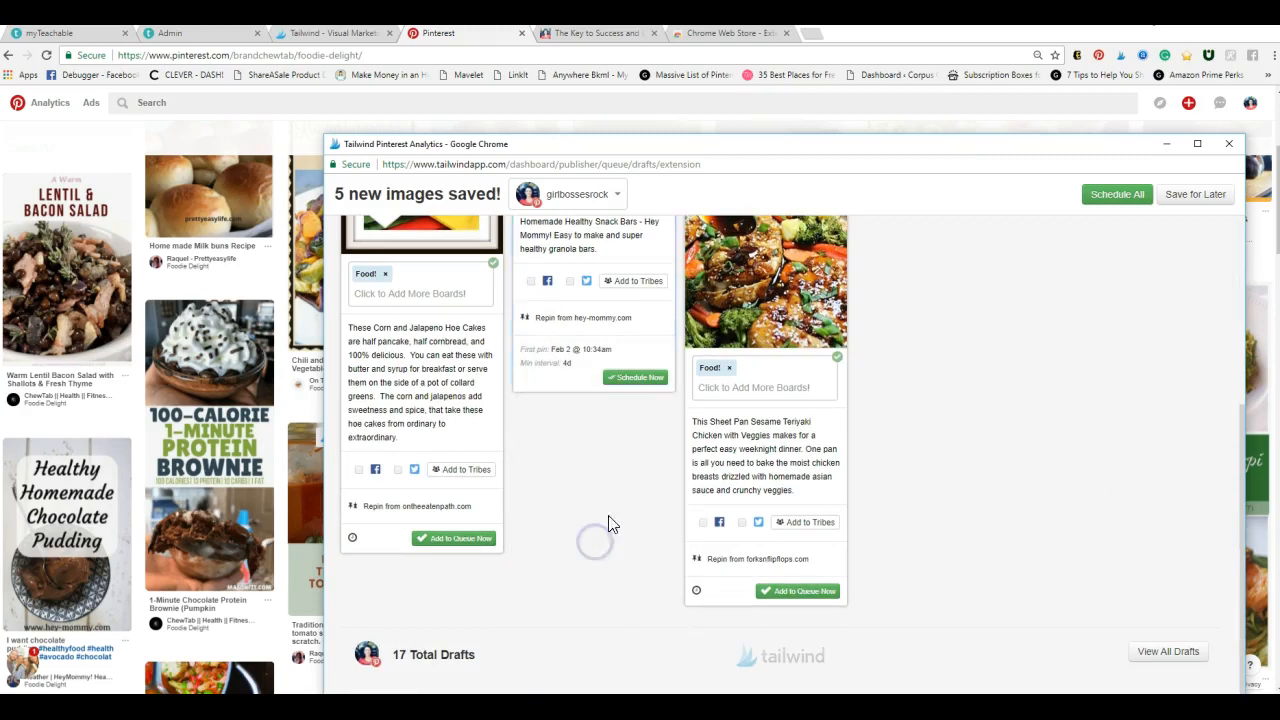
{"action": "scroll", "coordinate": [630, 598], "scroll_direction": "up", "scroll_amount": 3}
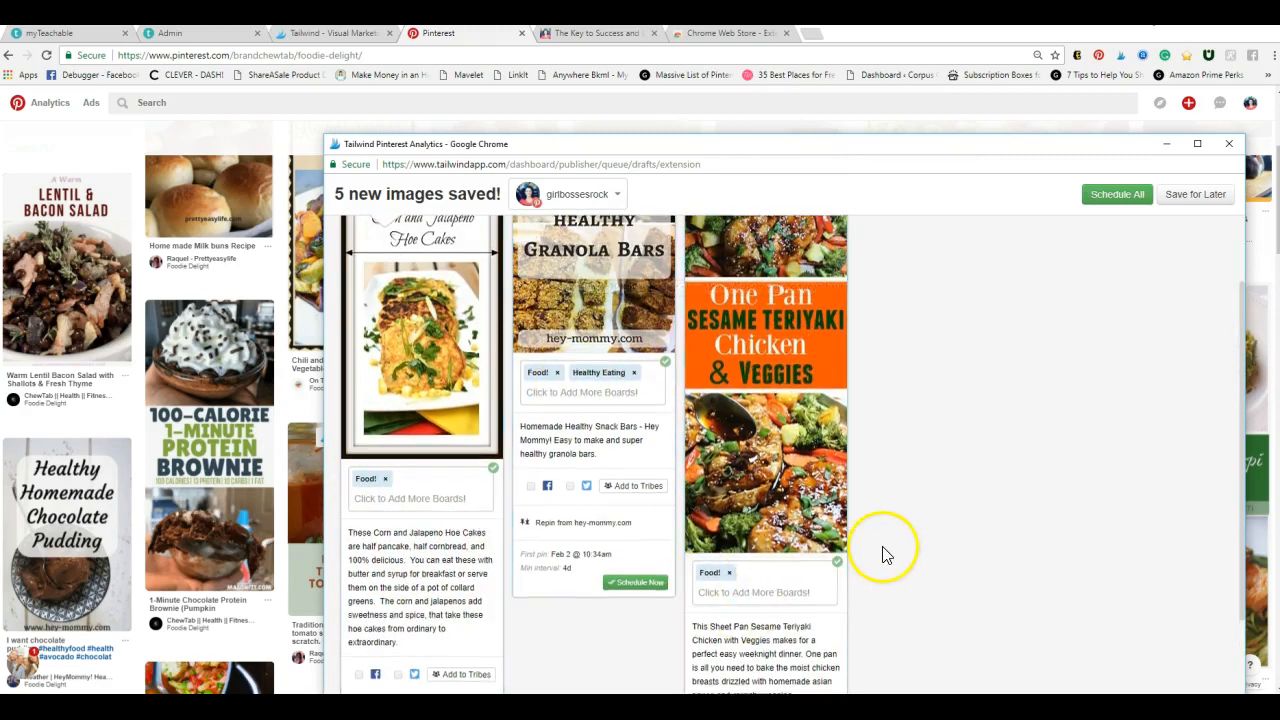
- Queue the Hoe Cakes and Sesame Teriyaki Chicken drafts, schedule the Granola Bars draft, and close the scheduling window
{"action": "scroll", "coordinate": [886, 551], "scroll_direction": "down", "scroll_amount": 3}
{"action": "left_click", "coordinate": [472, 540]}
{"action": "left_click", "coordinate": [625, 390]}
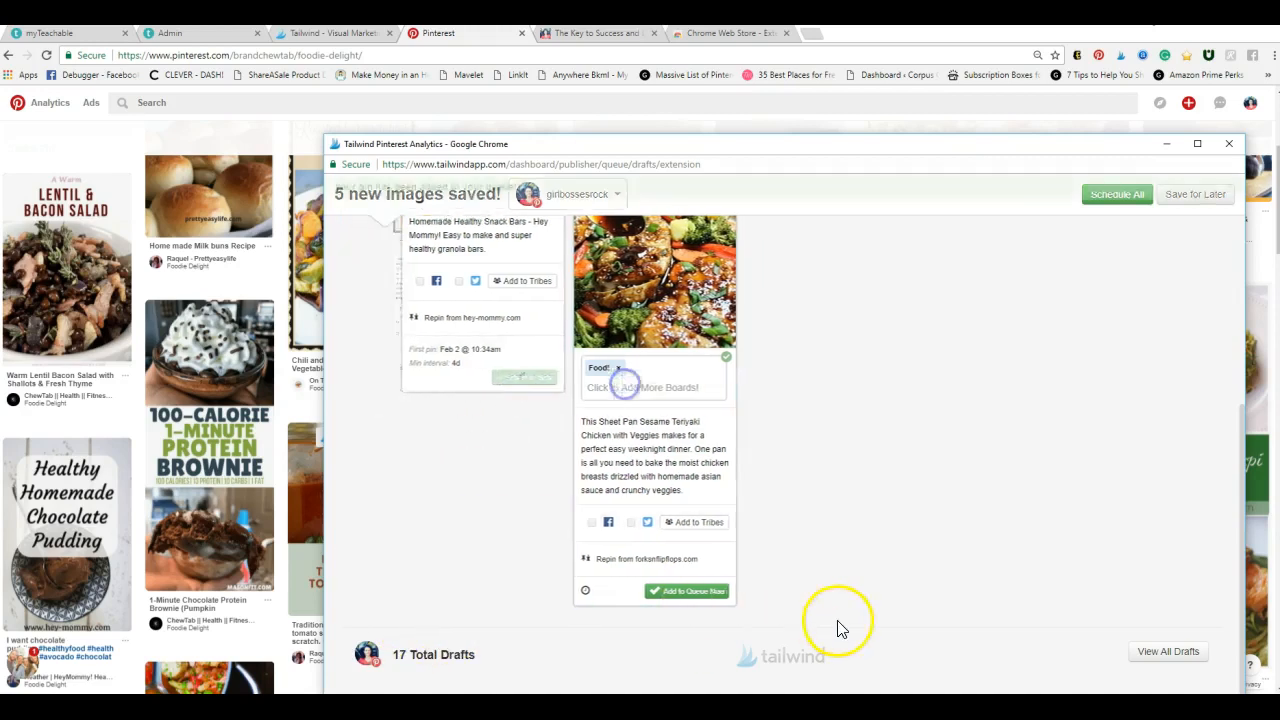
{"action": "left_click", "coordinate": [476, 590]}
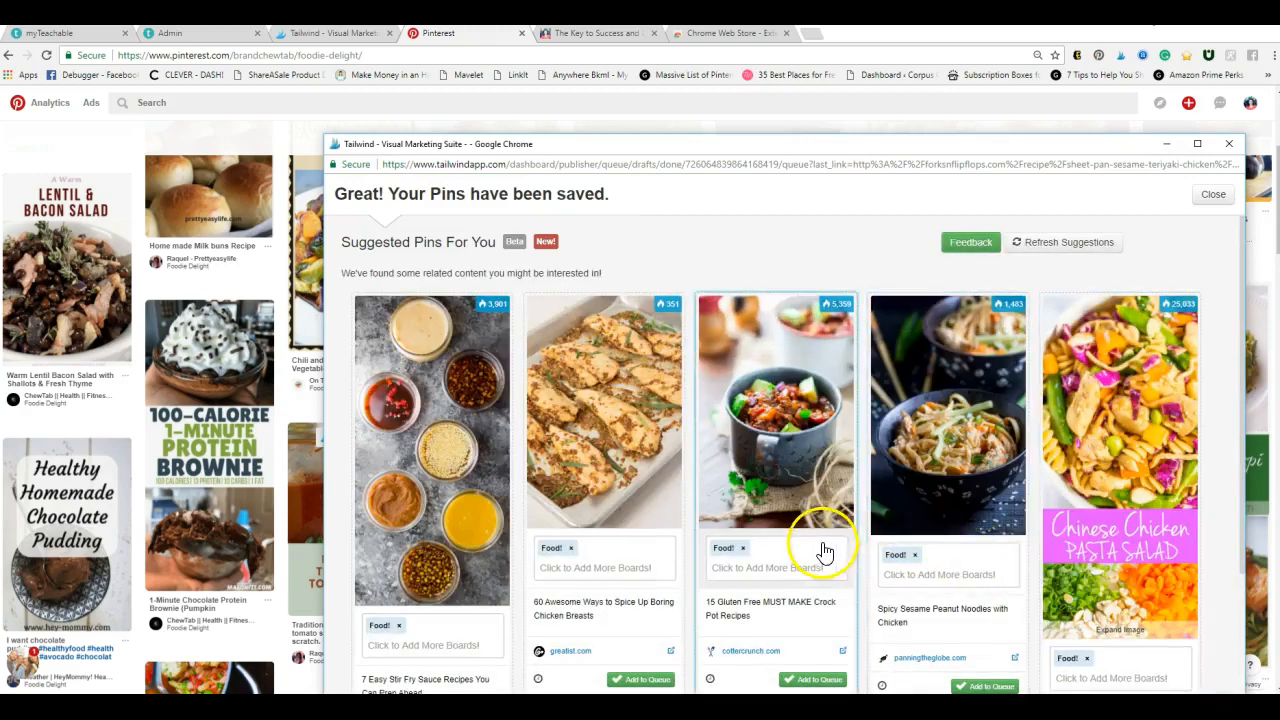
{"action": "scroll", "coordinate": [822, 551], "scroll_direction": "down", "scroll_amount": 3}
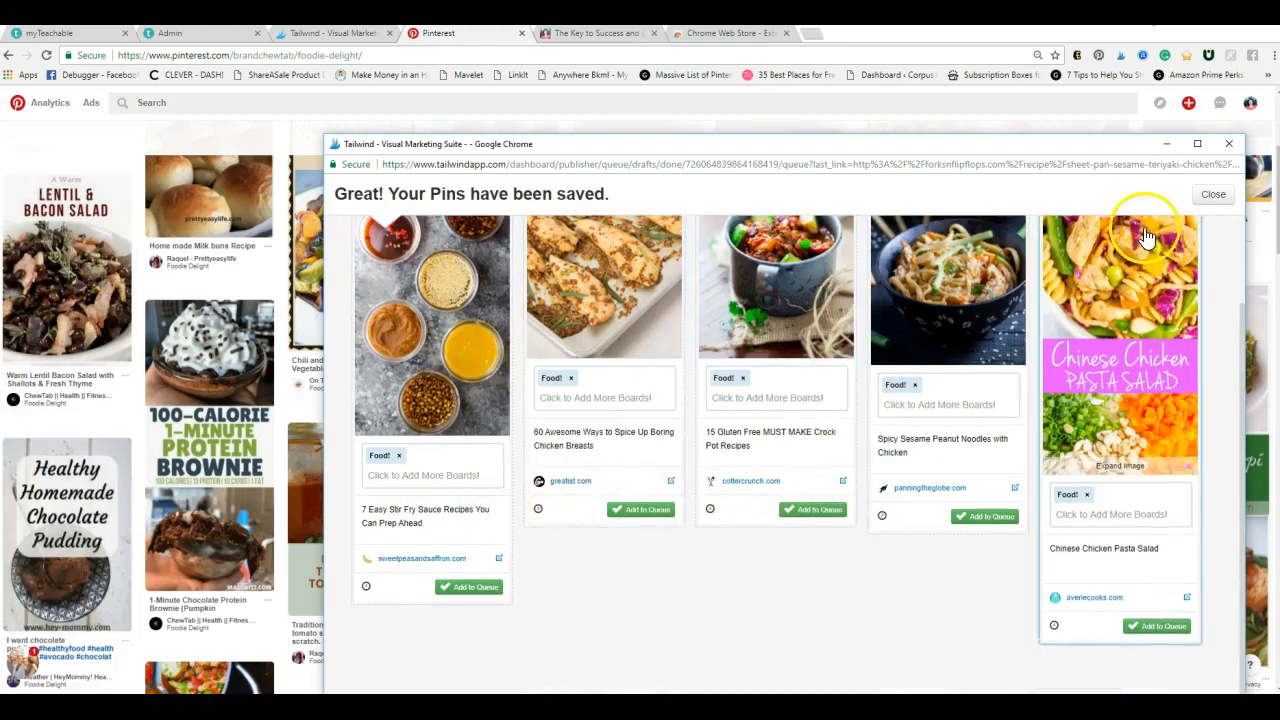
{"action": "left_click", "coordinate": [1229, 146]}
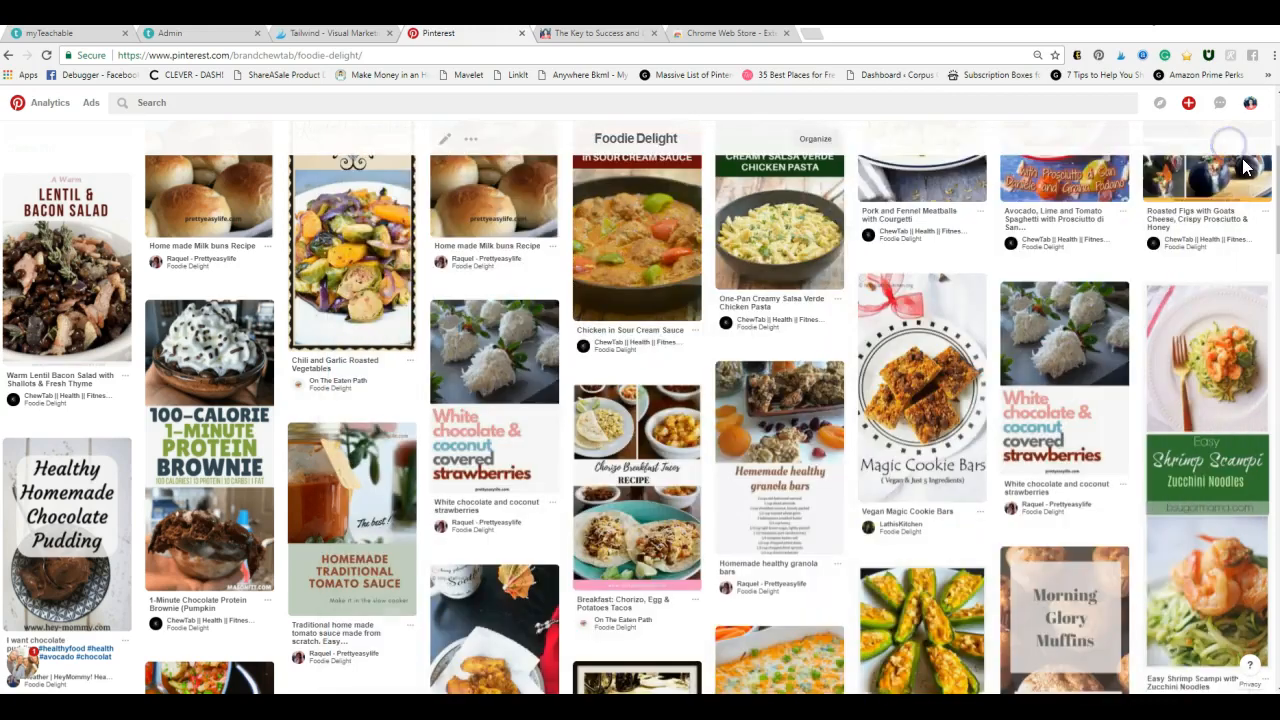
- Open the Key to Success post on girlbossesrock.com and look over its introduction and Girl Boss Faith and Inspiration image
{"action": "left_click", "coordinate": [603, 34]}
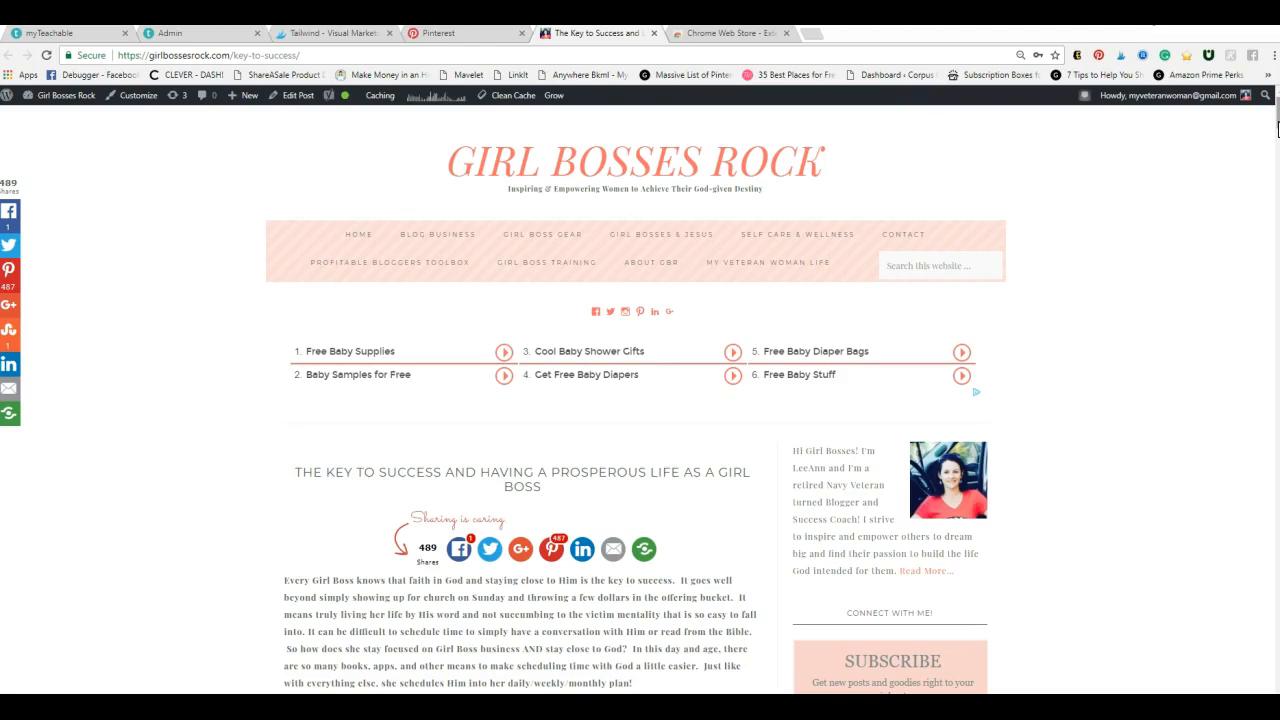
{"action": "scroll", "coordinate": [1124, 528], "scroll_direction": "down", "scroll_amount": 3}
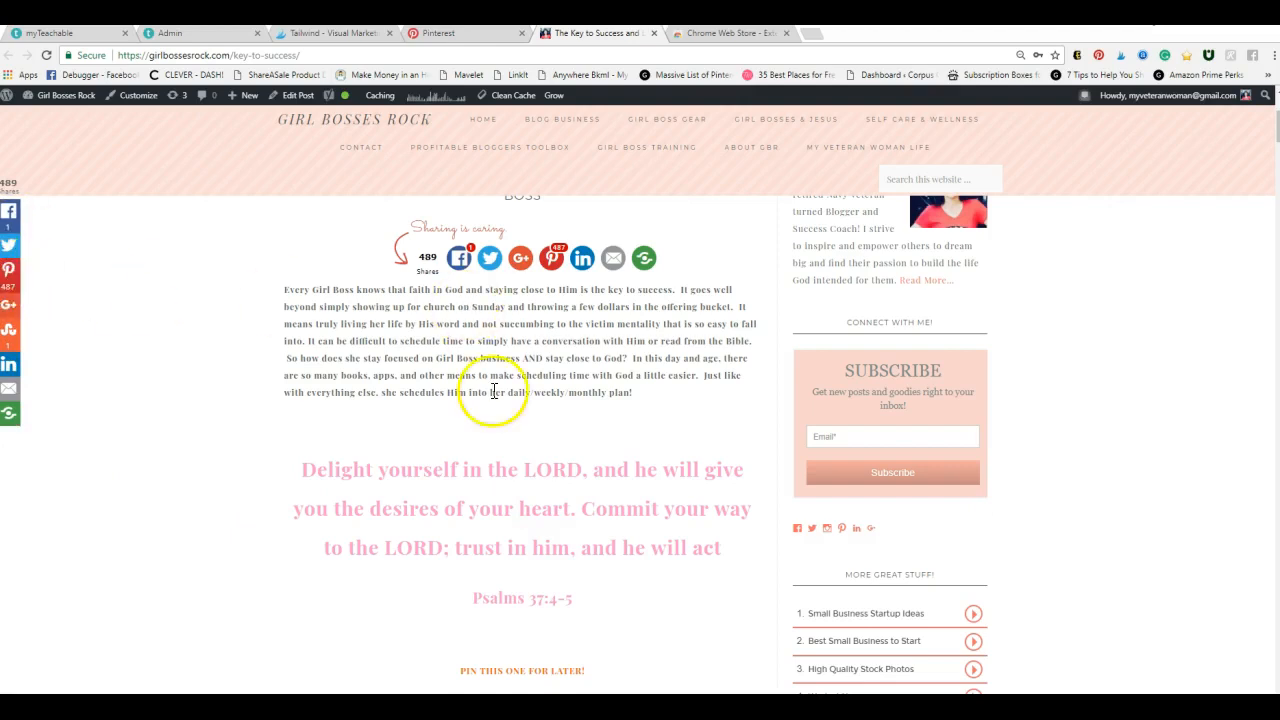
{"action": "scroll", "coordinate": [500, 400], "scroll_direction": "down", "scroll_amount": 3}
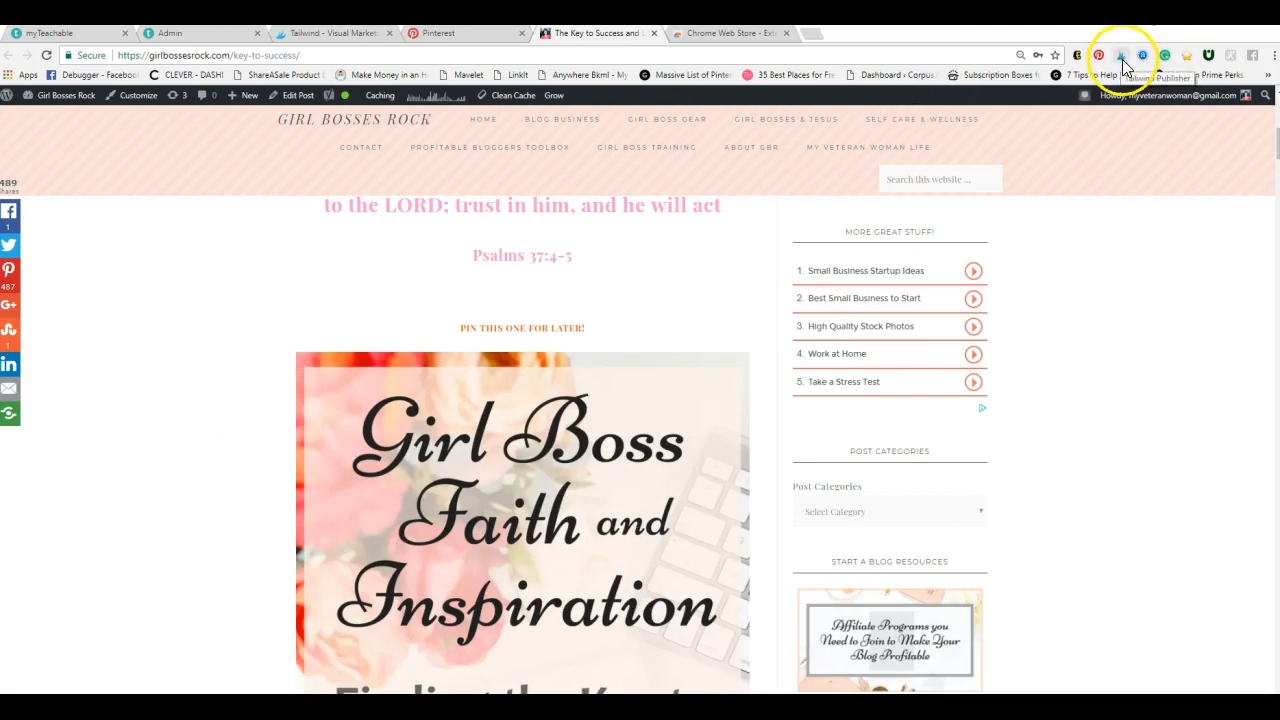
{"action": "scroll", "coordinate": [1163, 380], "scroll_direction": "down", "scroll_amount": 2}
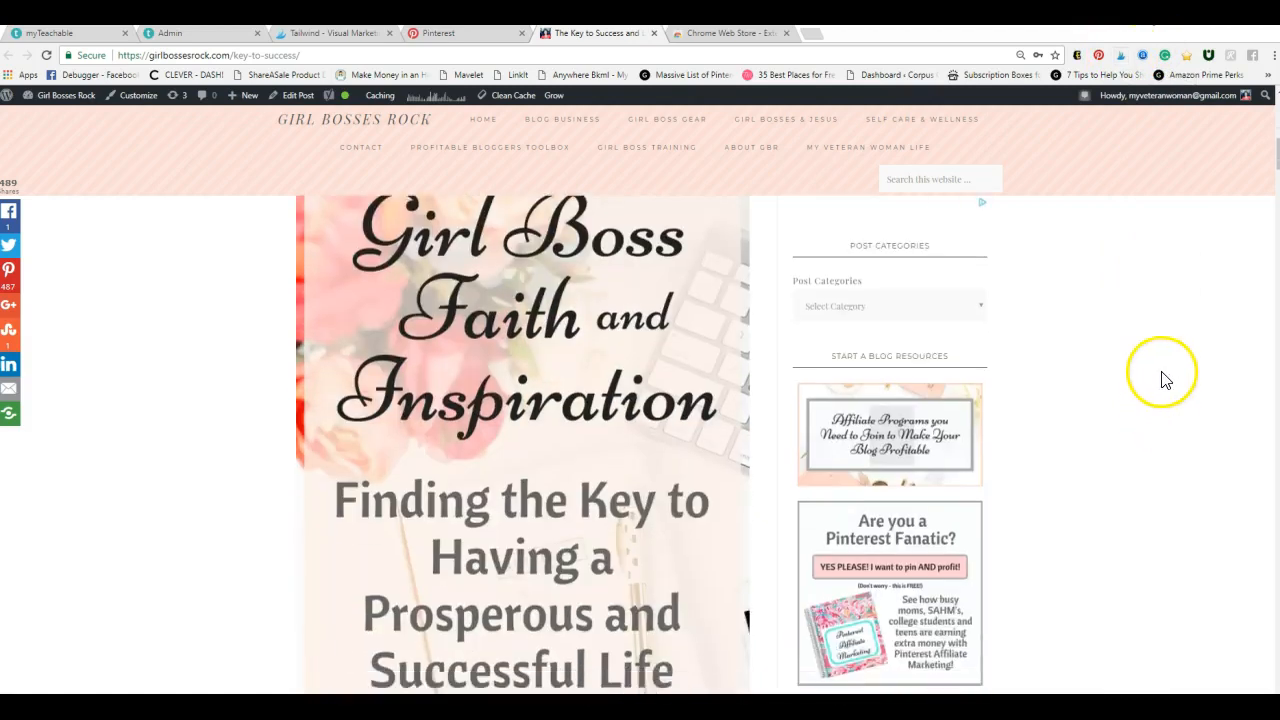
{"action": "left_click_drag", "start_coordinate": [1275, 160], "coordinate": [1275, 145]}
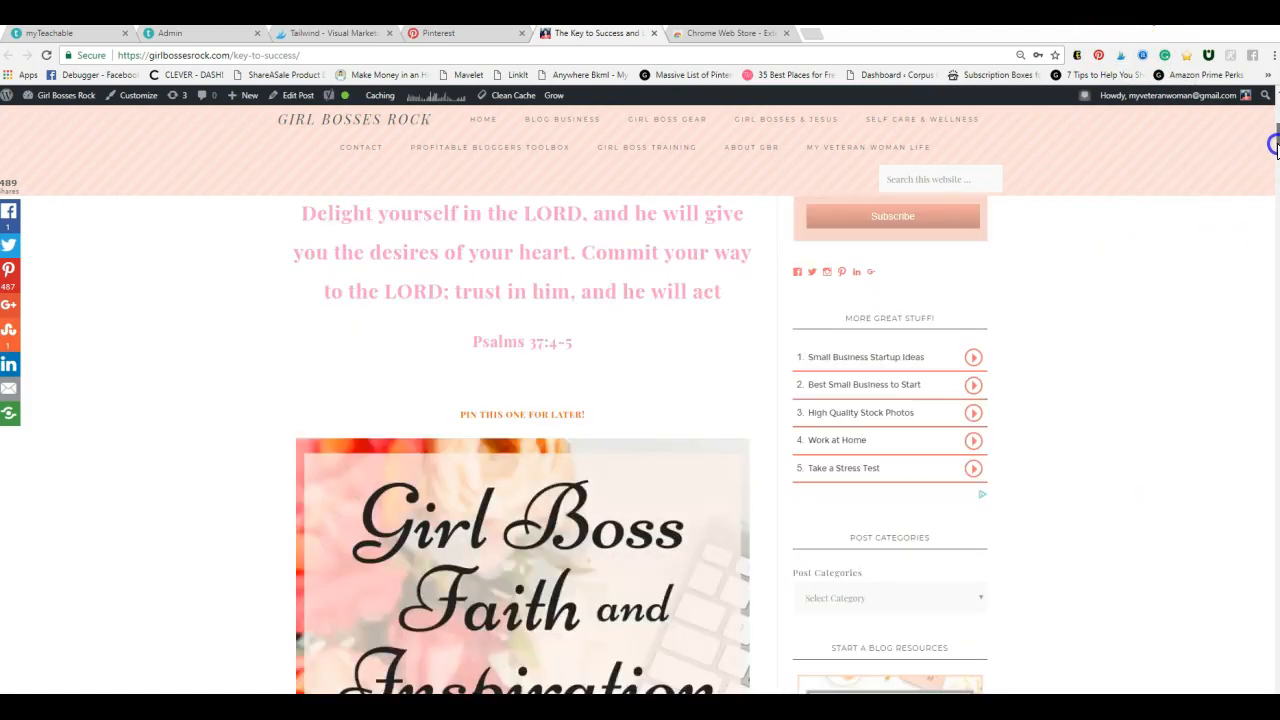
- Reduce the browser zoom one level and look through the images and sections of the blog post
{"action": "left_click", "coordinate": [1273, 55]}
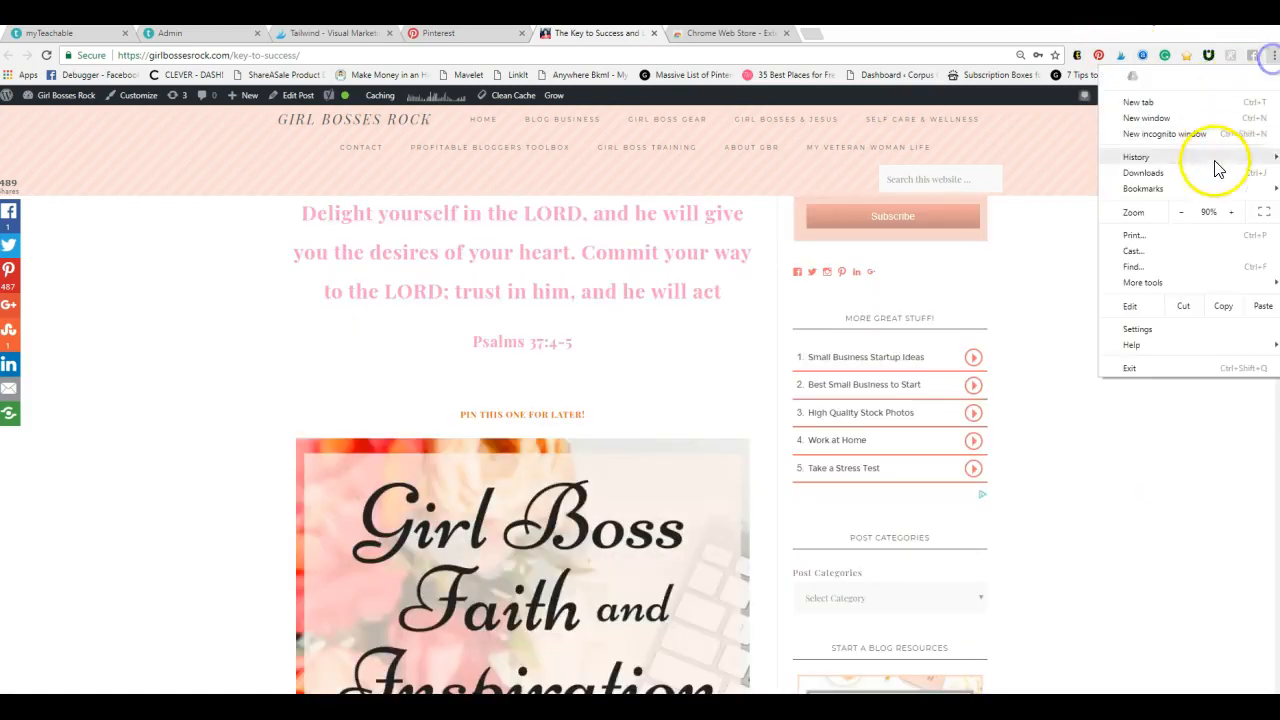
{"action": "left_click", "coordinate": [1188, 213]}
{"action": "left_click", "coordinate": [1186, 500]}
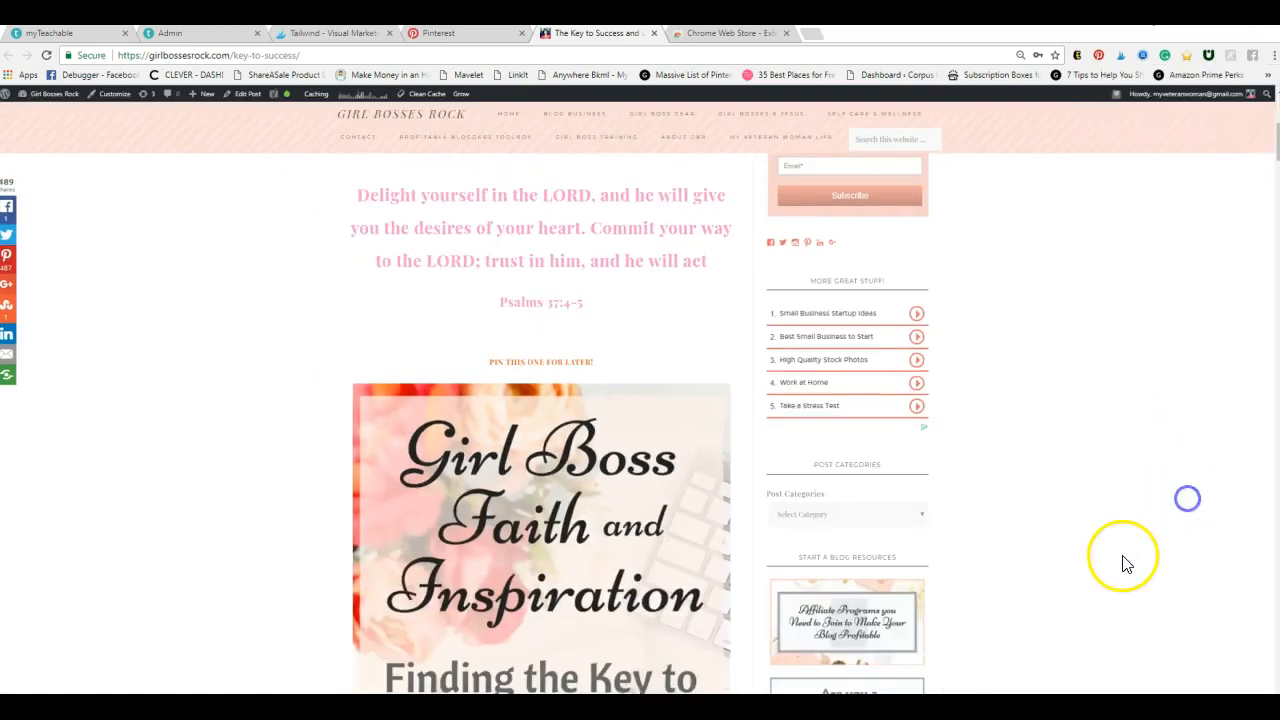
{"action": "scroll", "coordinate": [1109, 549], "scroll_direction": "down", "scroll_amount": 5}
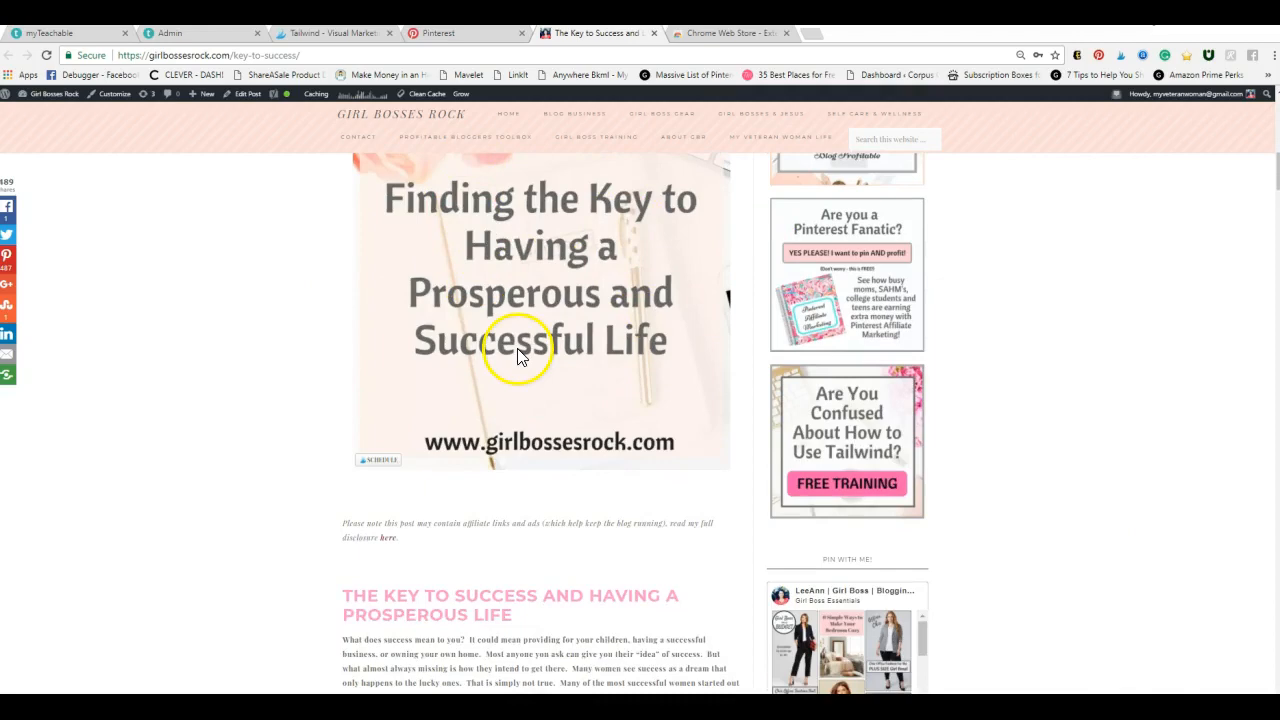
{"action": "scroll", "coordinate": [620, 390], "scroll_direction": "down", "scroll_amount": 10}
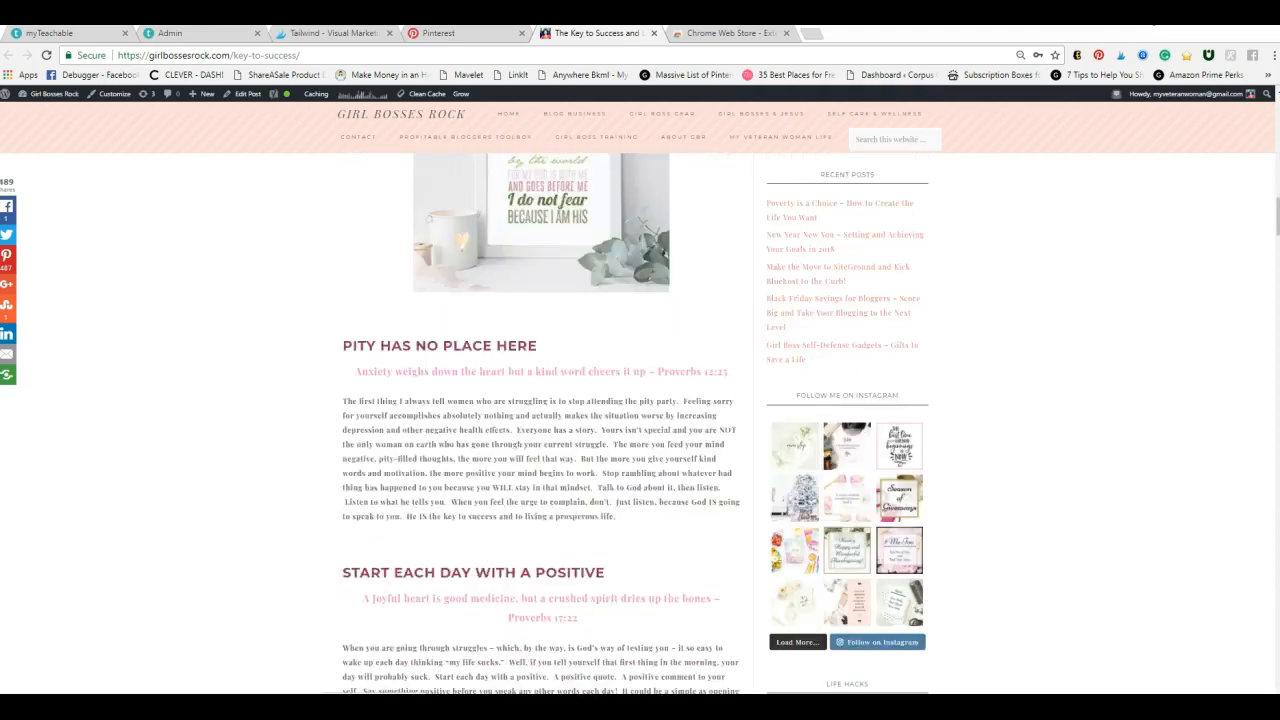
{"action": "left_click_drag", "start_coordinate": [1277, 205], "coordinate": [1242, 413]}
{"action": "scroll", "coordinate": [1245, 475], "scroll_direction": "up", "scroll_amount": 20}
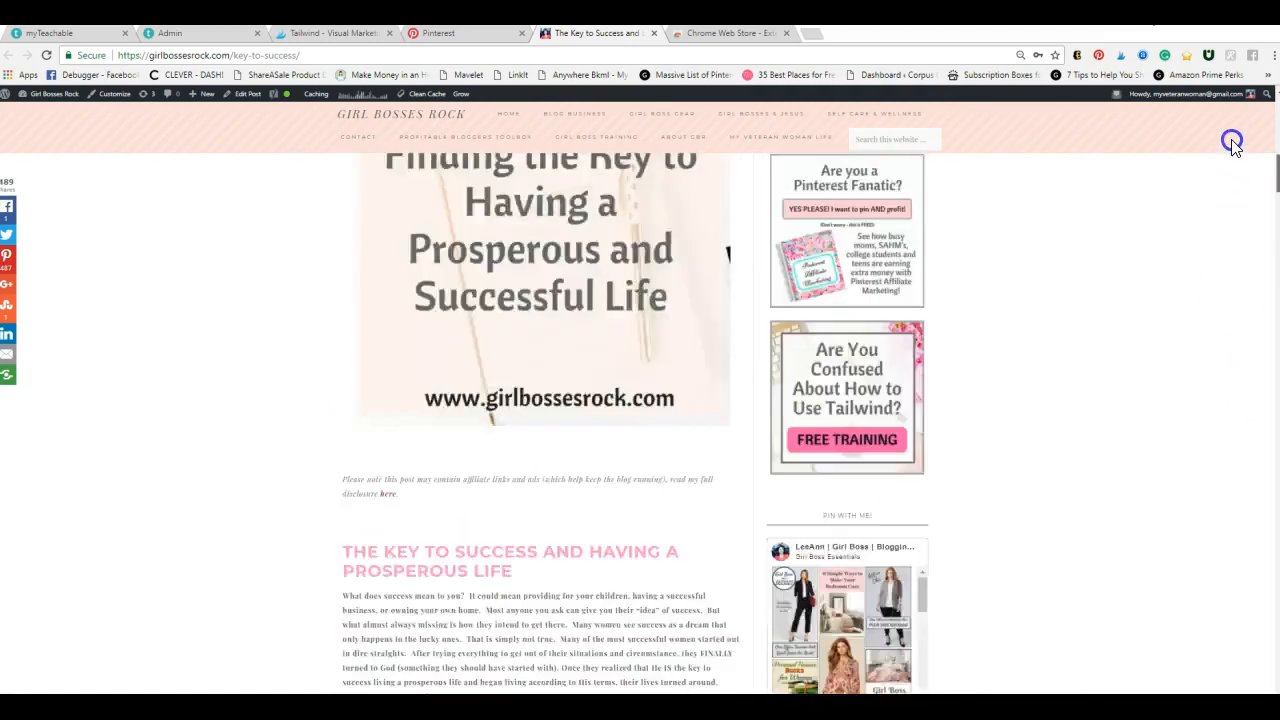
- Launch the Tailwind extension on the blog post, review the images offered for scheduling, and cancel the selection
{"action": "left_click", "coordinate": [1121, 56]}
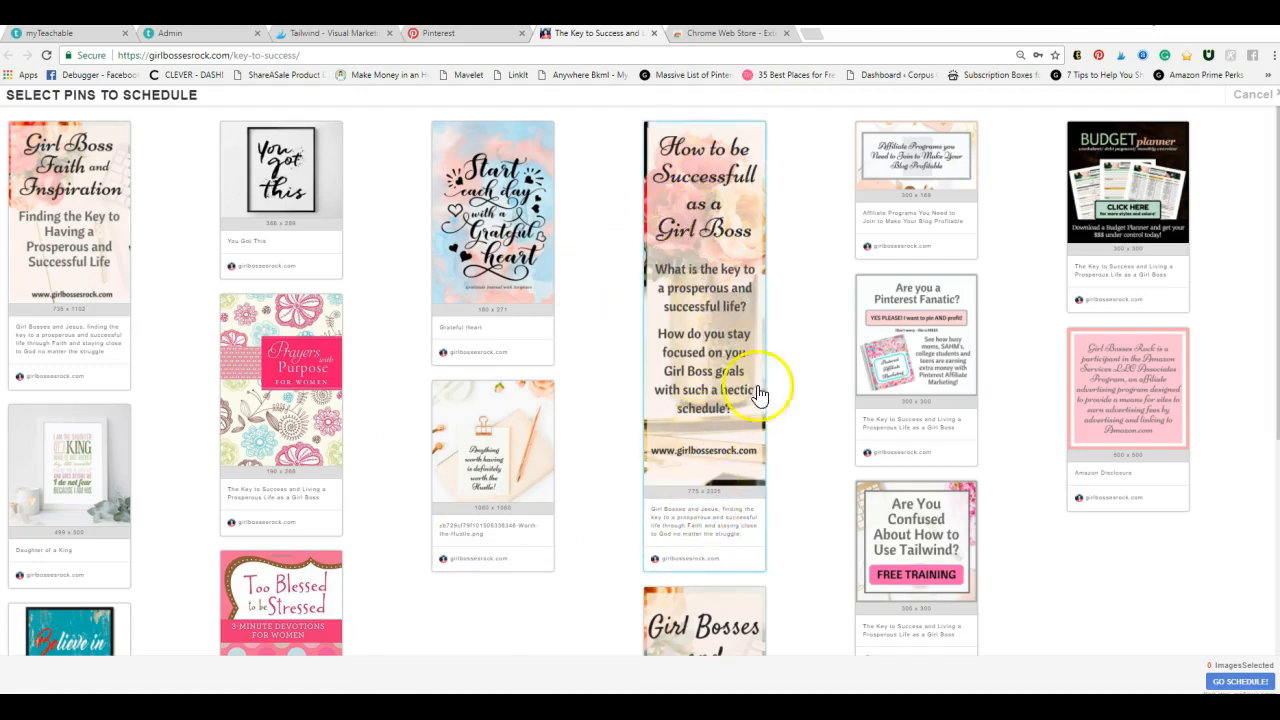
{"action": "scroll", "coordinate": [829, 460], "scroll_direction": "down", "scroll_amount": 2}
{"action": "scroll", "coordinate": [829, 460], "scroll_direction": "down", "scroll_amount": 2}
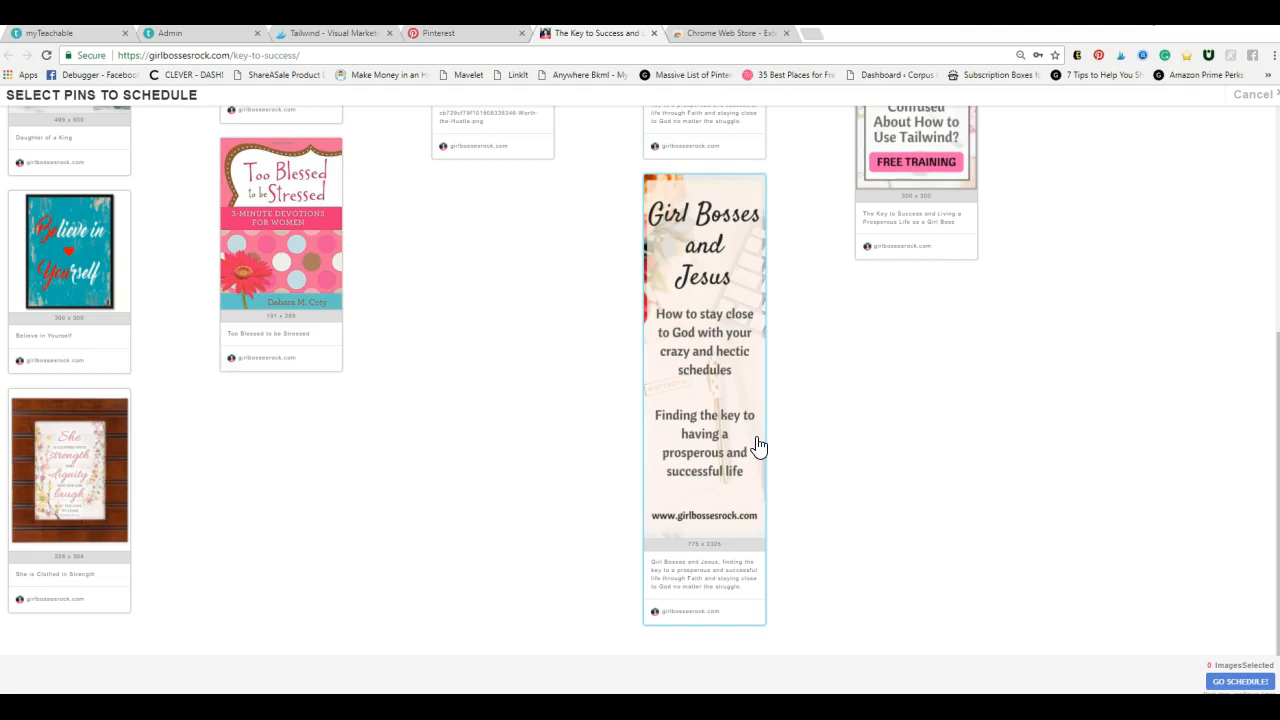
{"action": "scroll", "coordinate": [726, 486], "scroll_direction": "up", "scroll_amount": 2}
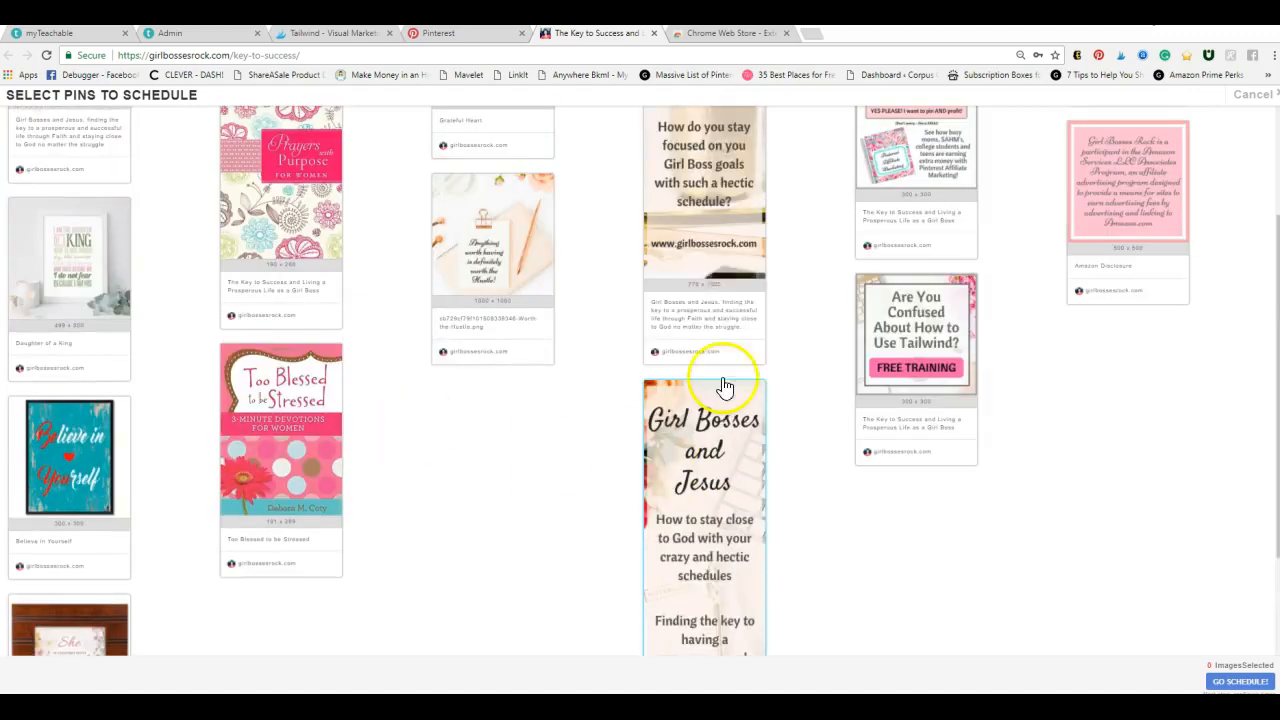
{"action": "scroll", "coordinate": [857, 600], "scroll_direction": "up", "scroll_amount": 2}
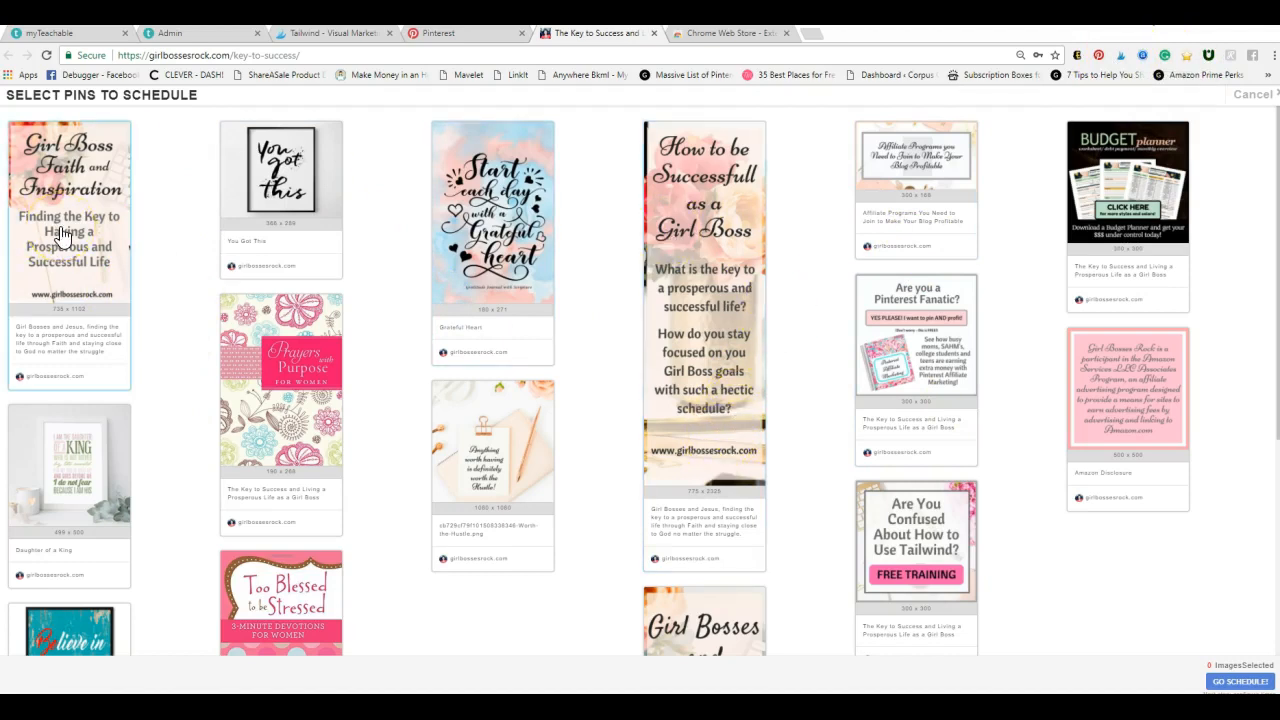
{"action": "left_click", "coordinate": [92, 212]}
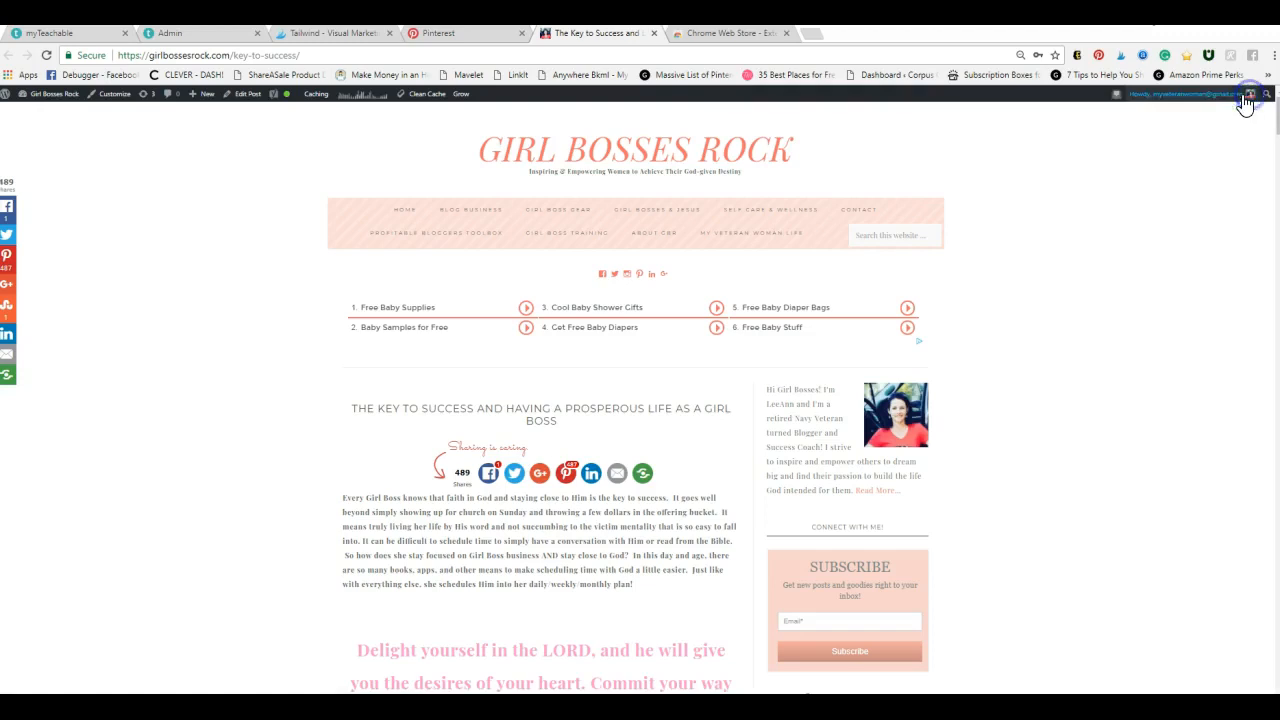
{"action": "left_click", "coordinate": [1250, 96]}
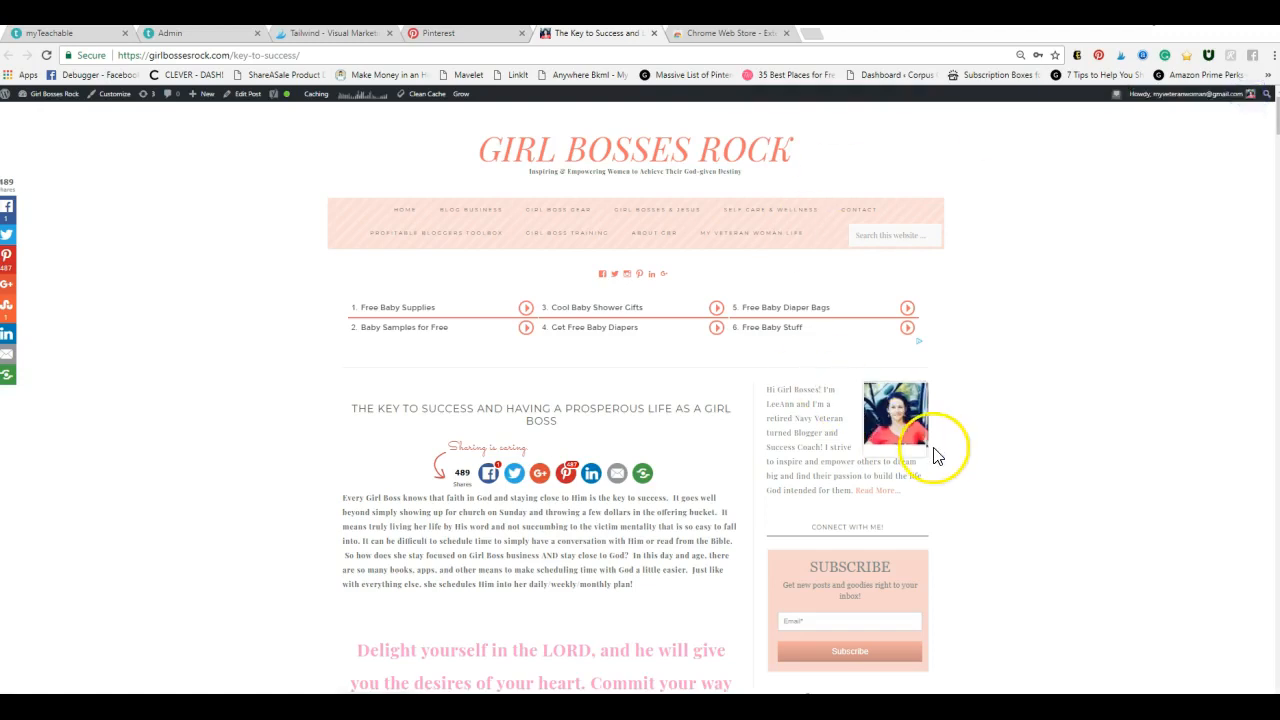
- Look through the blog post's sections and wall art images for more pinnable pictures
{"action": "scroll", "coordinate": [934, 449], "scroll_direction": "down", "scroll_amount": 4}
{"action": "scroll", "coordinate": [936, 453], "scroll_direction": "down", "scroll_amount": 15}
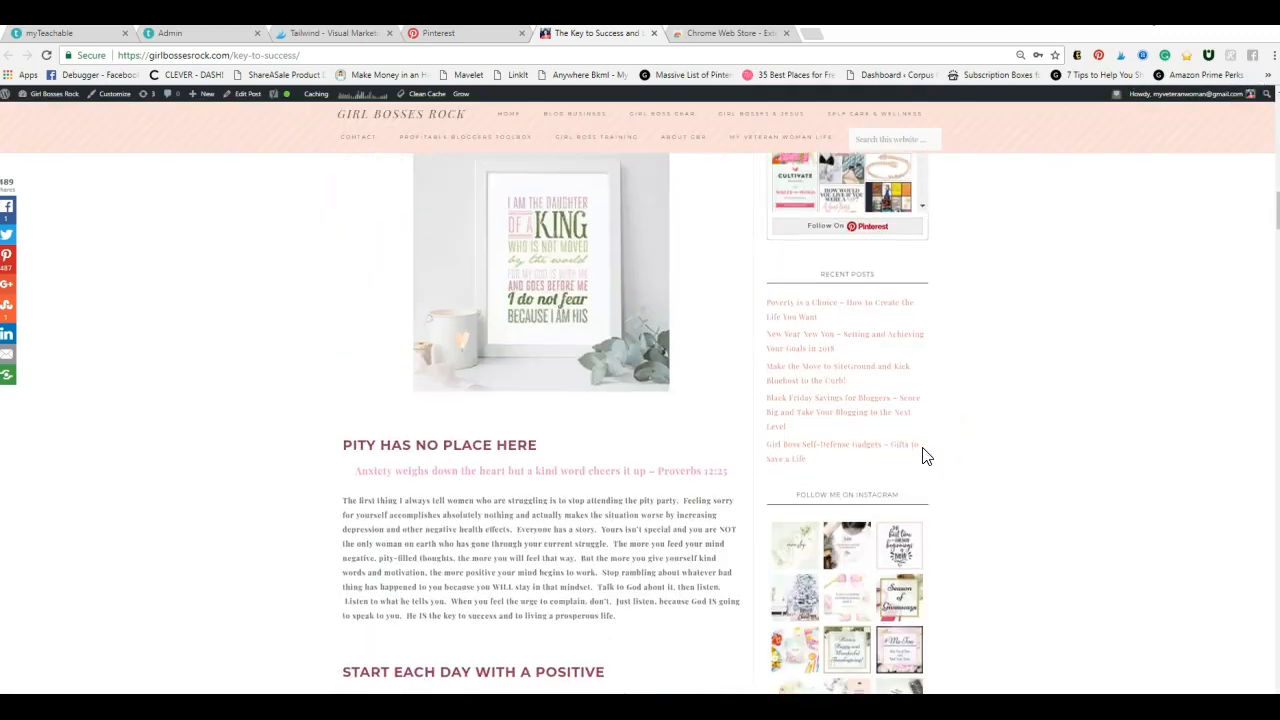
{"action": "scroll", "coordinate": [592, 470], "scroll_direction": "down", "scroll_amount": 6}
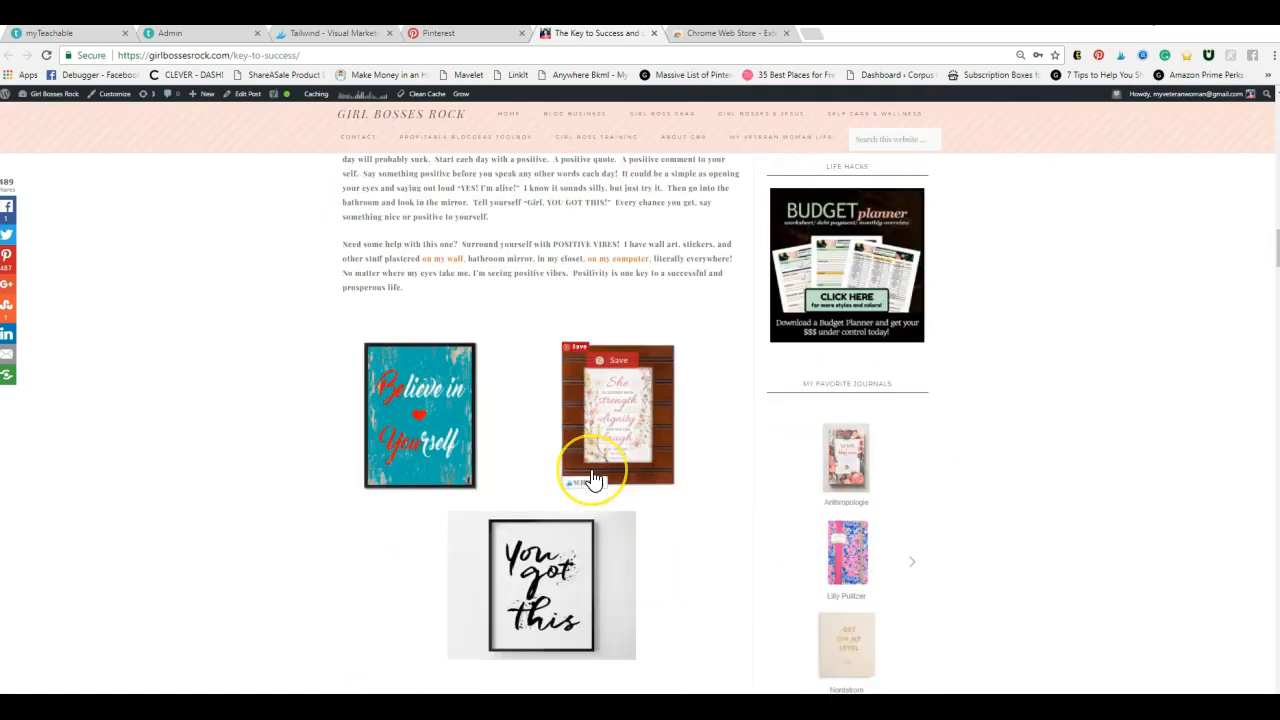
{"action": "scroll", "coordinate": [593, 478], "scroll_direction": "up", "scroll_amount": 15}
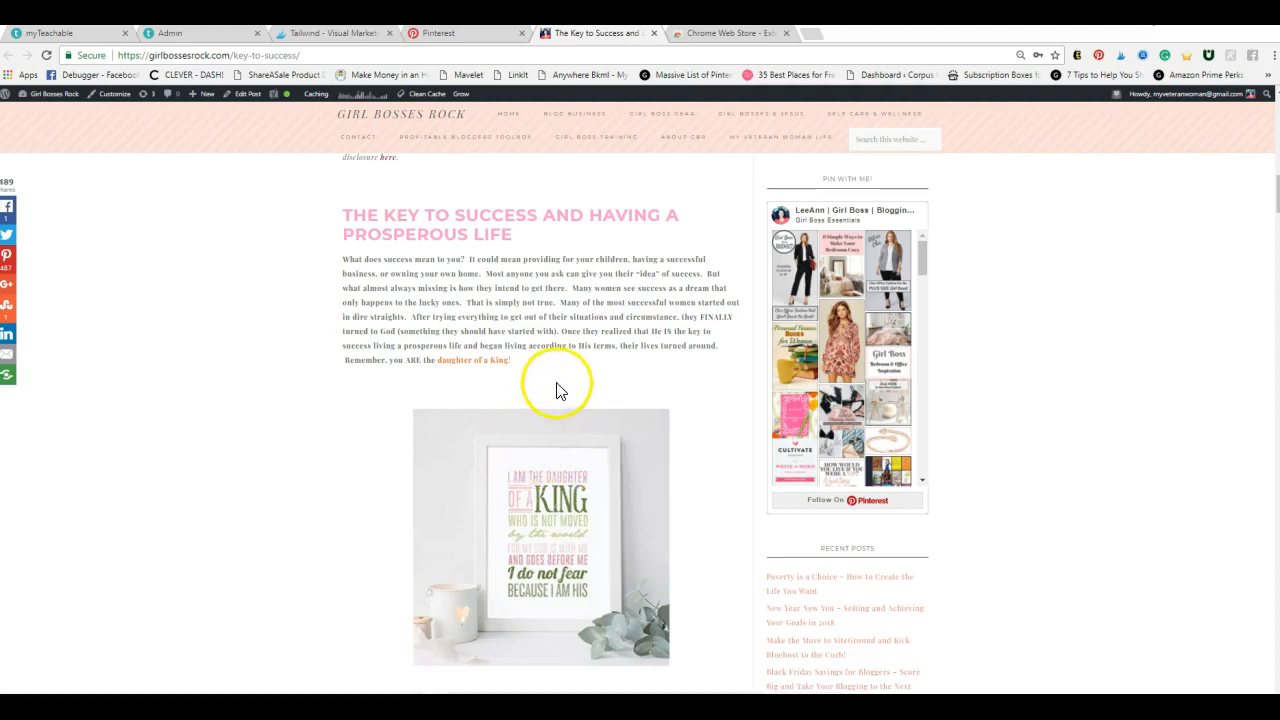
- Switch to the Tailwind dashboard, go to Tribes, and show the Girl Bosses Rock Beginners tribe
{"action": "left_click", "coordinate": [335, 33]}
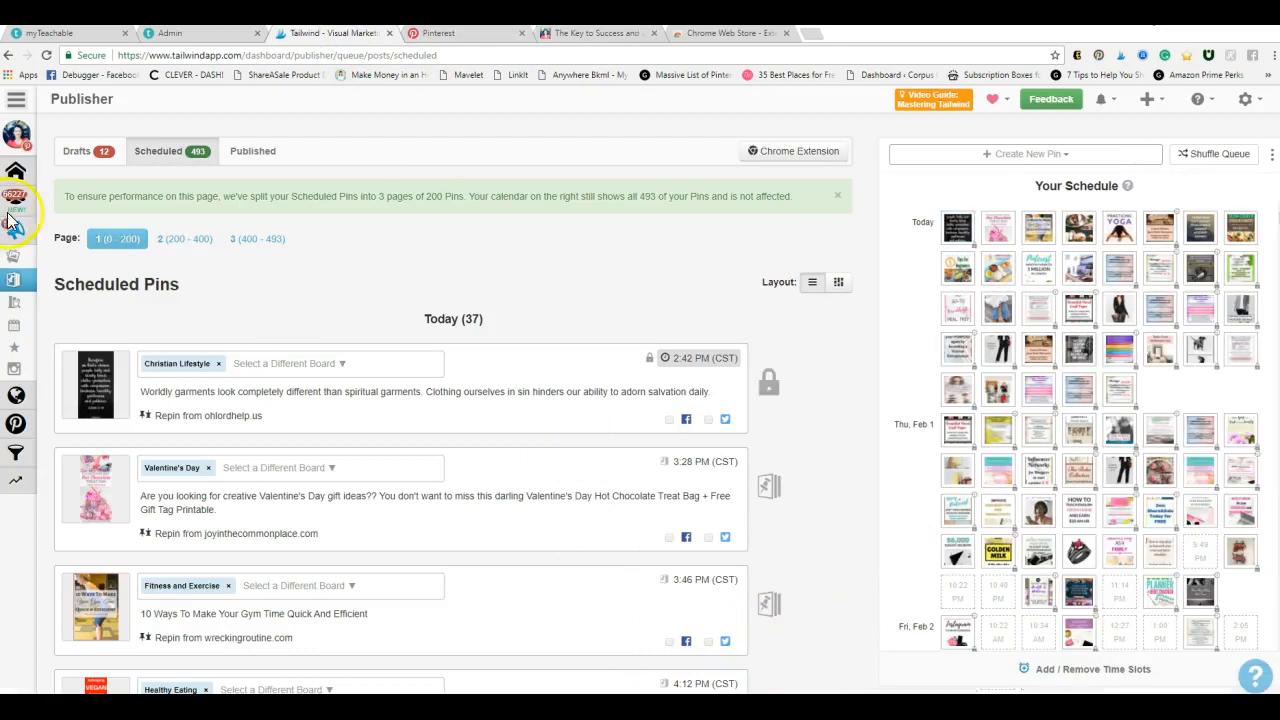
{"action": "mouse_move", "coordinate": [24, 268]}
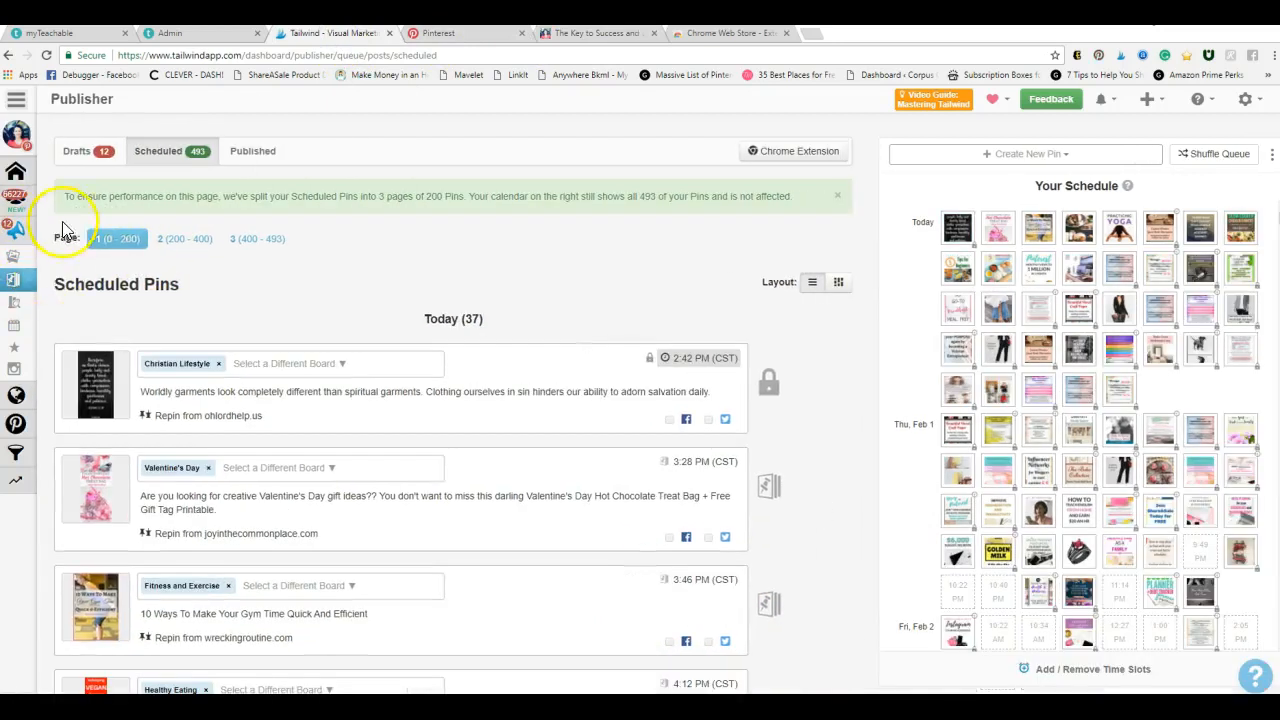
{"action": "mouse_move", "coordinate": [24, 240]}
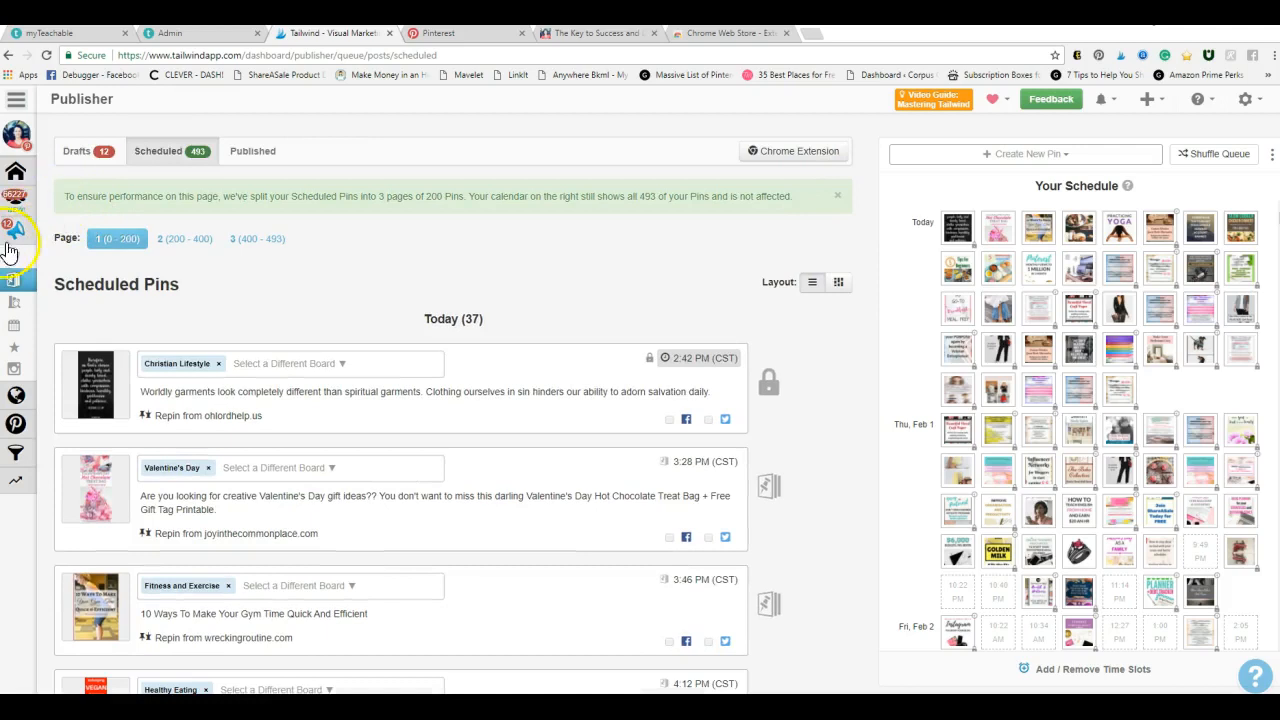
{"action": "left_click", "coordinate": [60, 205]}
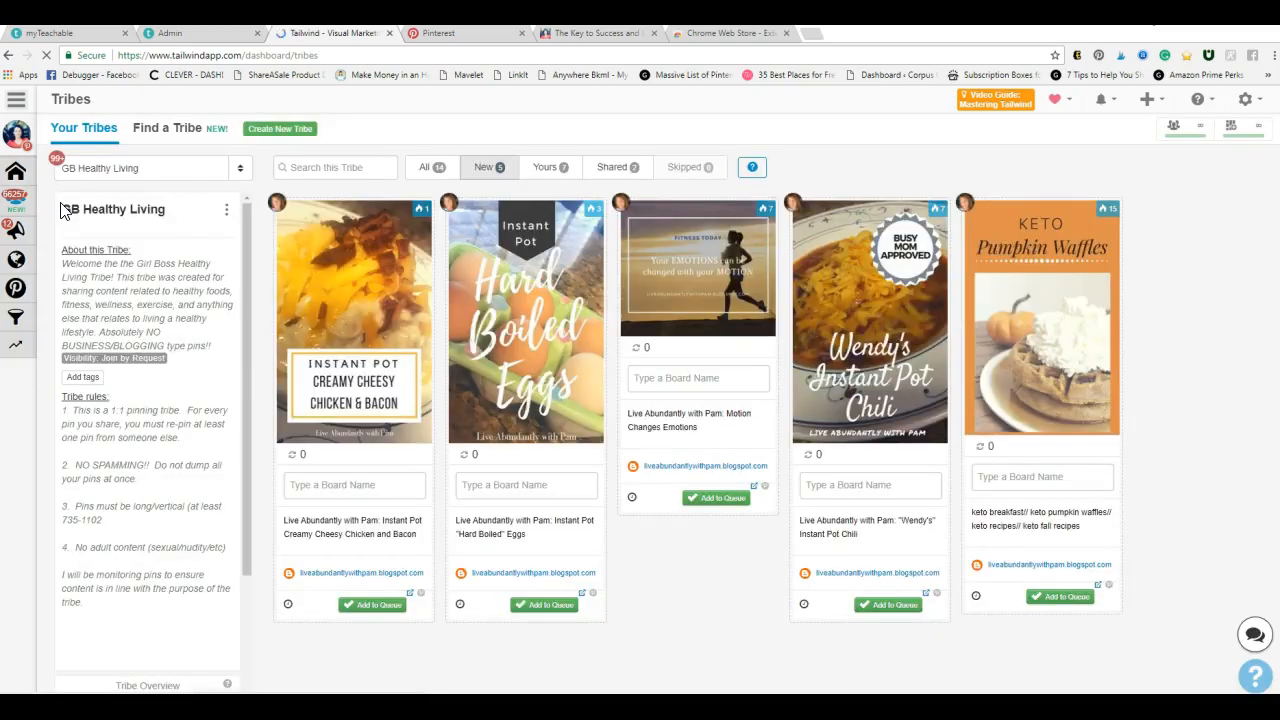
{"action": "left_click", "coordinate": [238, 167]}
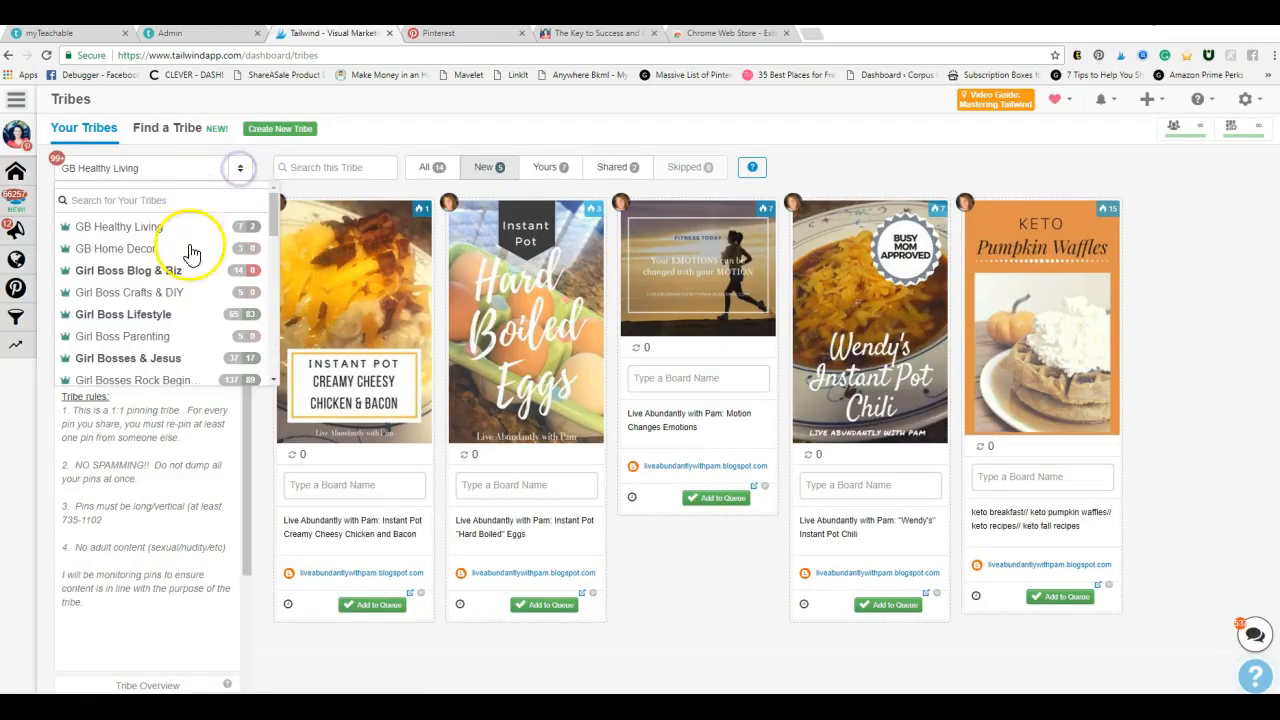
{"action": "left_click", "coordinate": [143, 381]}
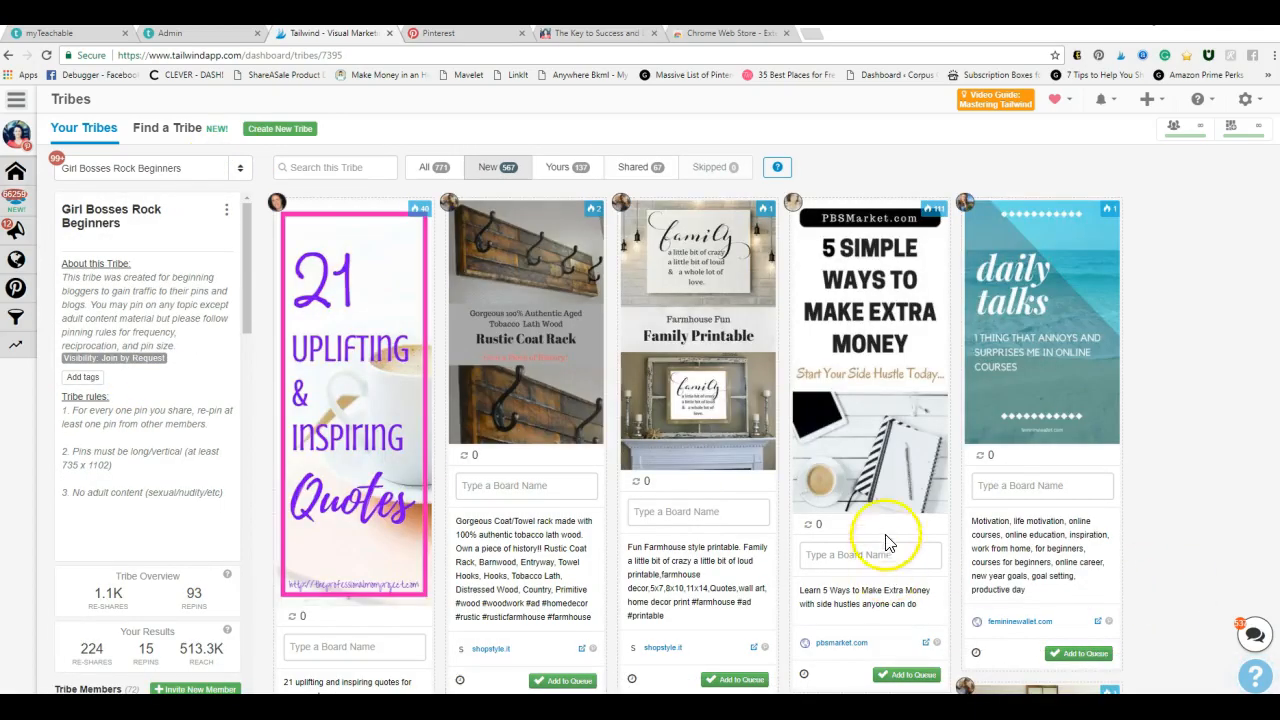
- Look over the tribe's new pins and open the board choices on the Rustic Coat Rack and Family Printable pins
{"action": "scroll", "coordinate": [830, 455], "scroll_direction": "down", "scroll_amount": 1}
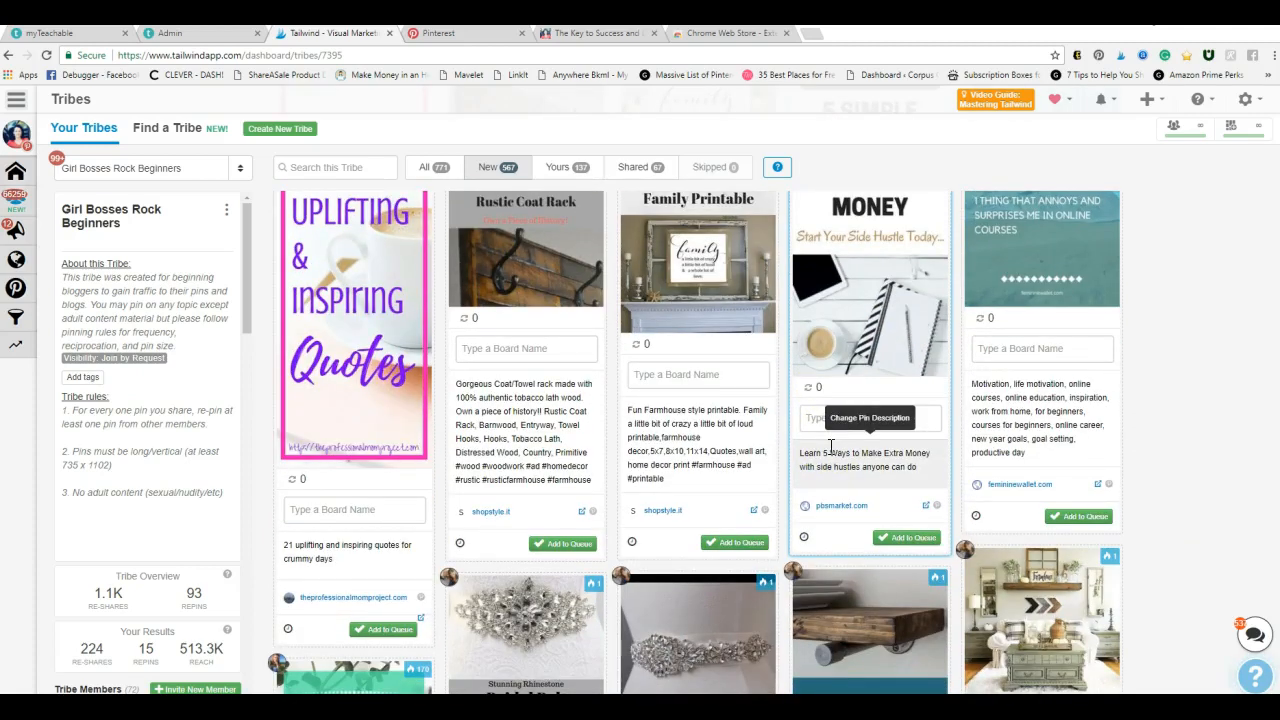
{"action": "left_click", "coordinate": [530, 348]}
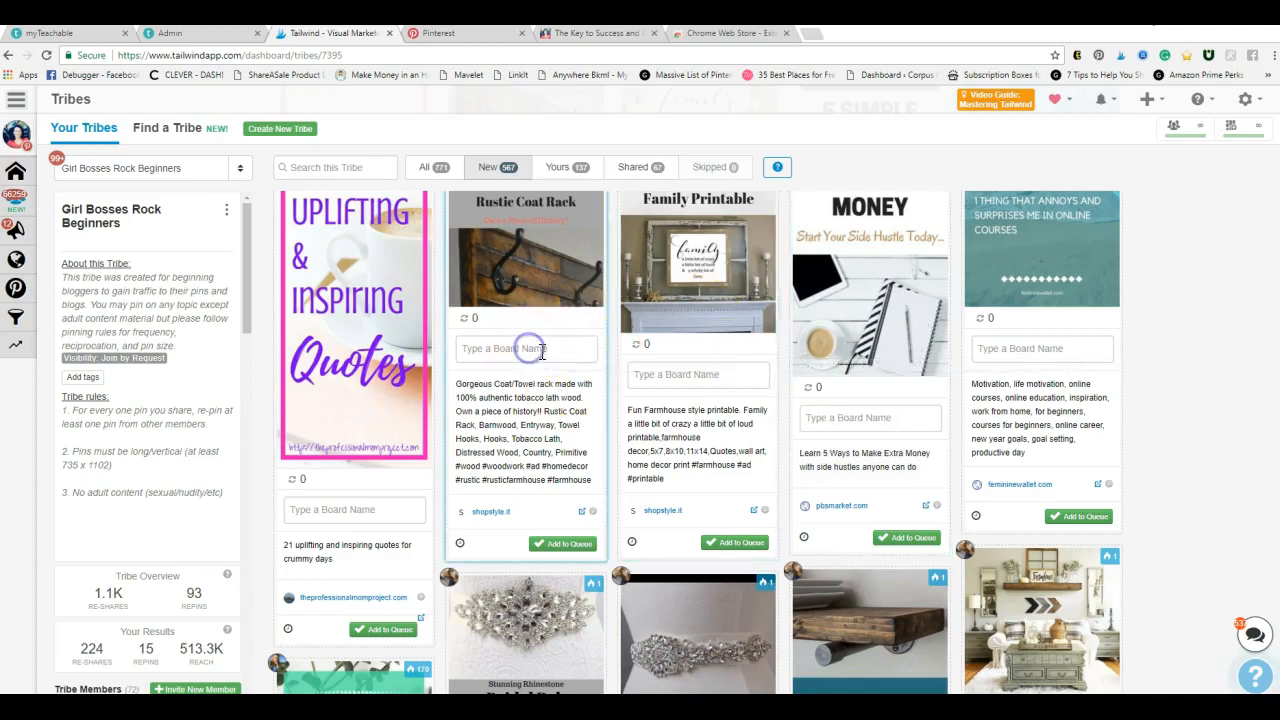
{"action": "left_click", "coordinate": [705, 374]}
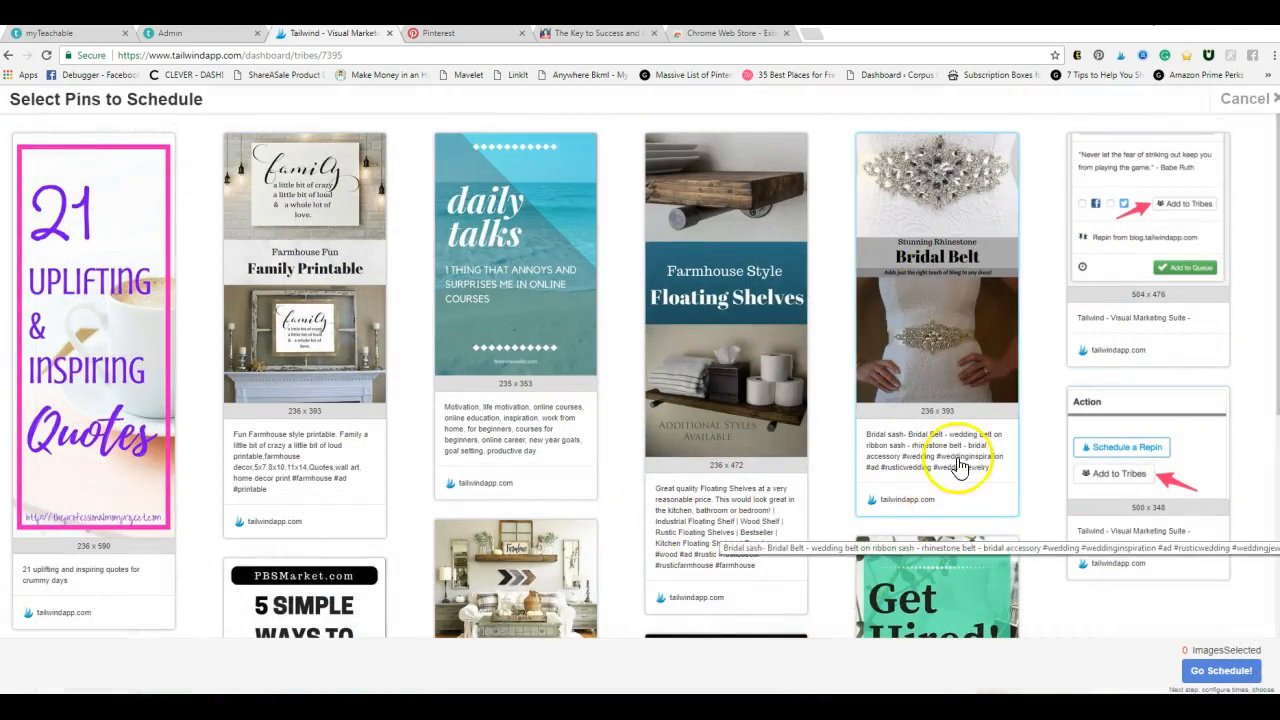
- Select the Bridal Belt pin in the Tailwind extension for scheduling and assign it to the Wedding Stuff board
{"action": "left_click", "coordinate": [962, 278]}
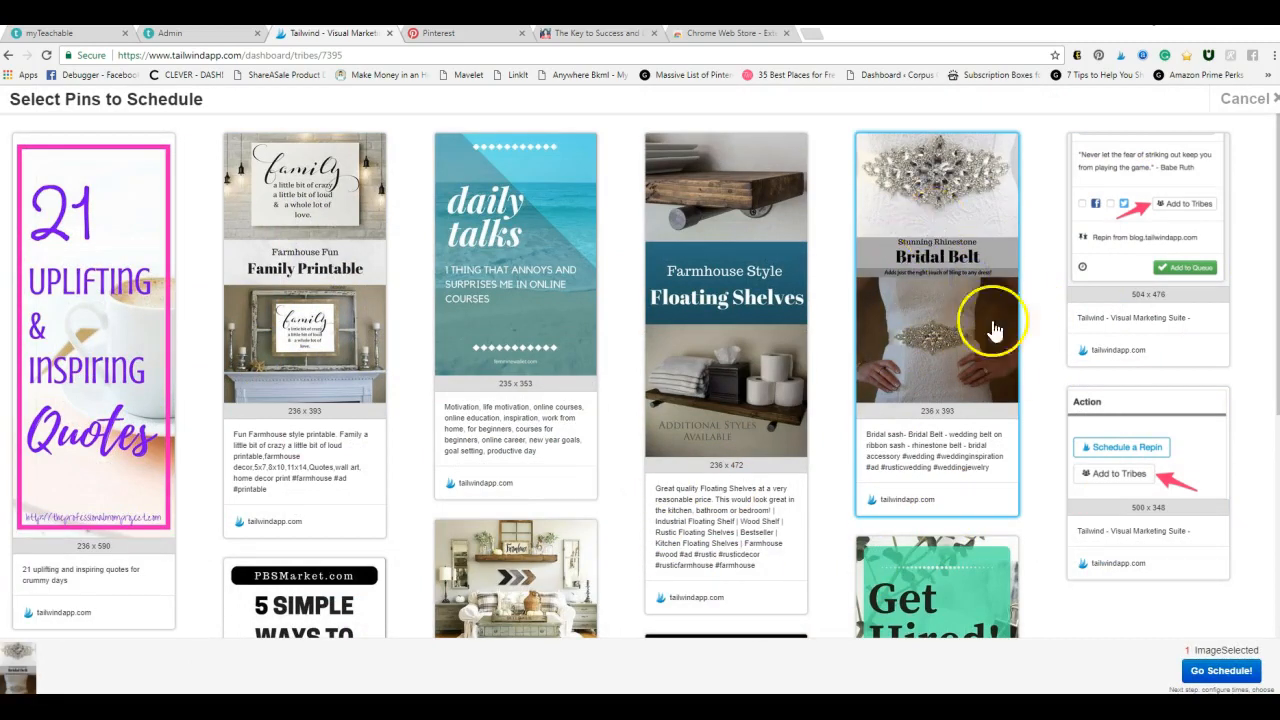
{"action": "left_click", "coordinate": [1212, 672]}
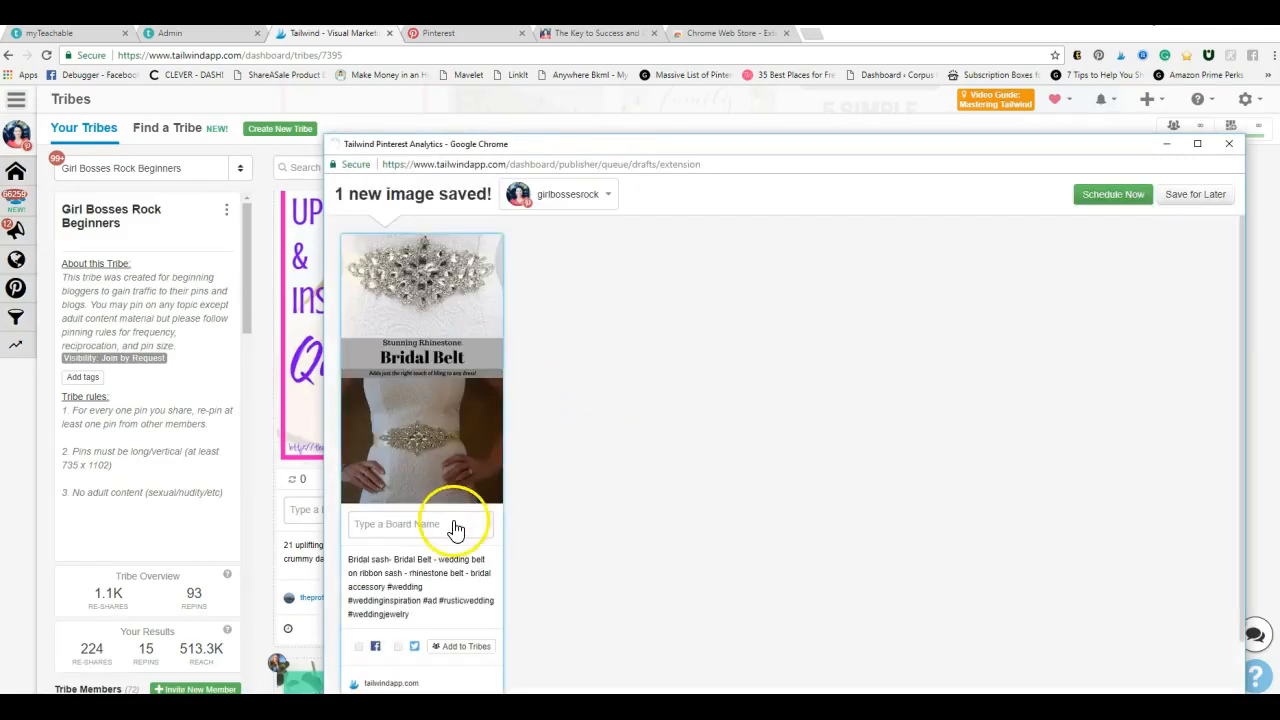
{"action": "left_click", "coordinate": [446, 523]}
{"action": "type", "text": "wed"}
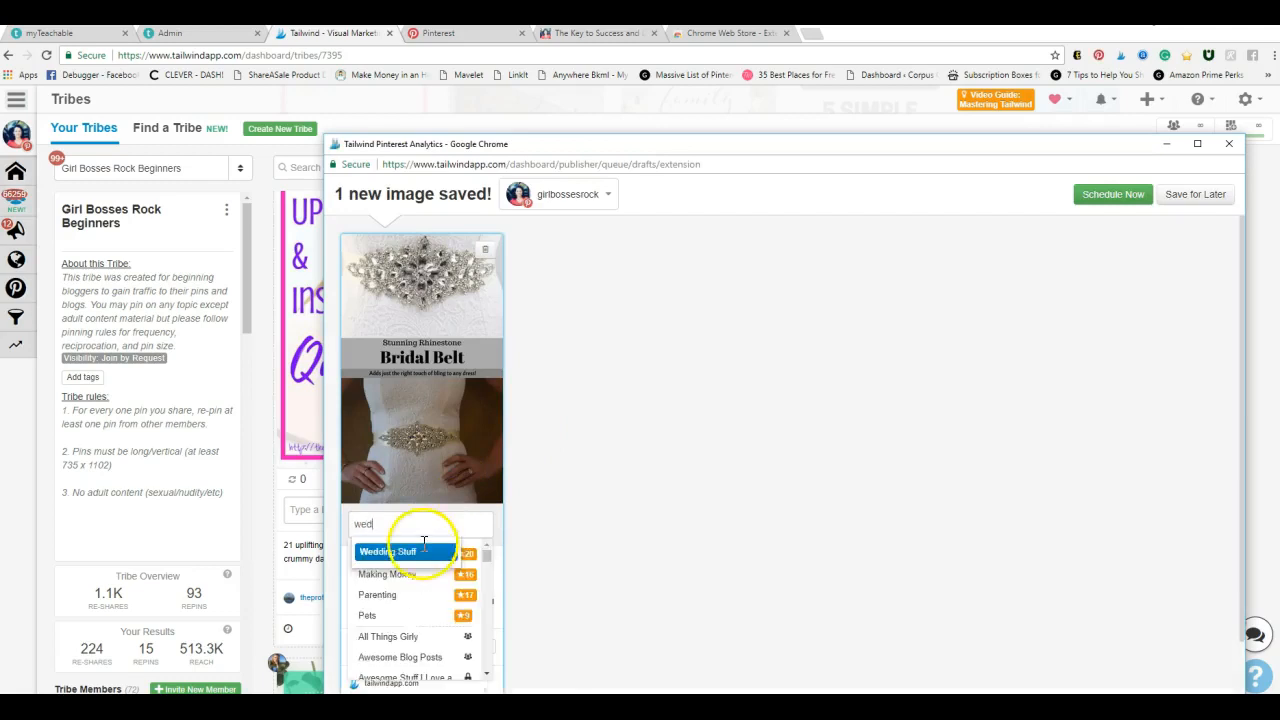
{"action": "left_click", "coordinate": [411, 552]}
- Queue the Bridal Belt pin and close the scheduling window
{"action": "scroll", "coordinate": [556, 616], "scroll_direction": "down", "scroll_amount": 2}
{"action": "left_click", "coordinate": [456, 592]}
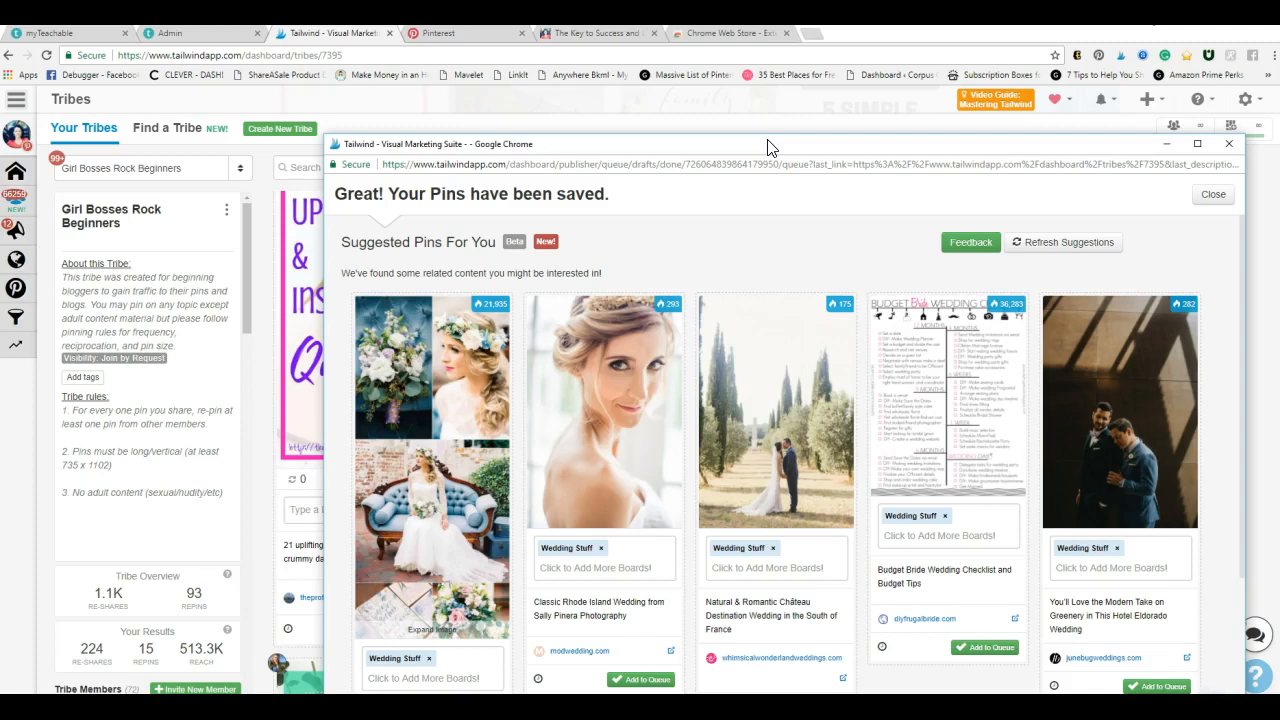
{"action": "left_click", "coordinate": [1229, 143]}
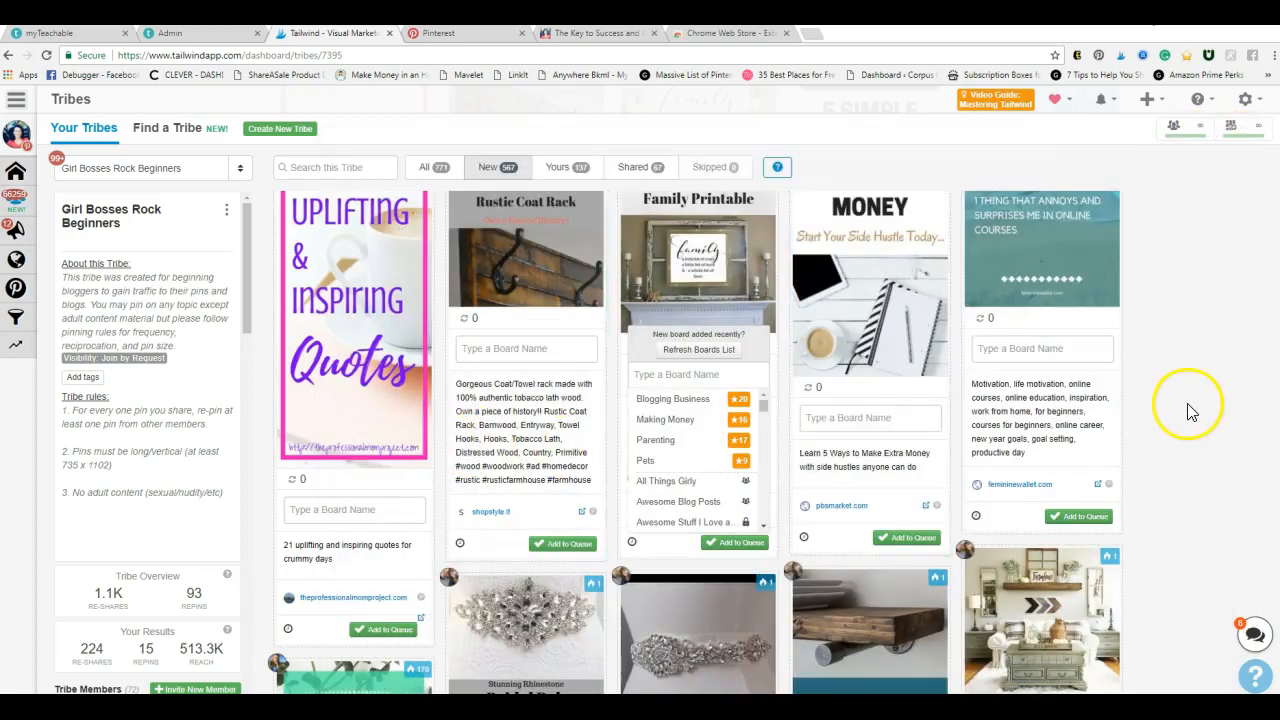
- Bring up the Tailwind dashboard's main navigation sections
{"action": "scroll", "coordinate": [1189, 411], "scroll_direction": "up", "scroll_amount": 2}
{"action": "mouse_move", "coordinate": [14, 185]}
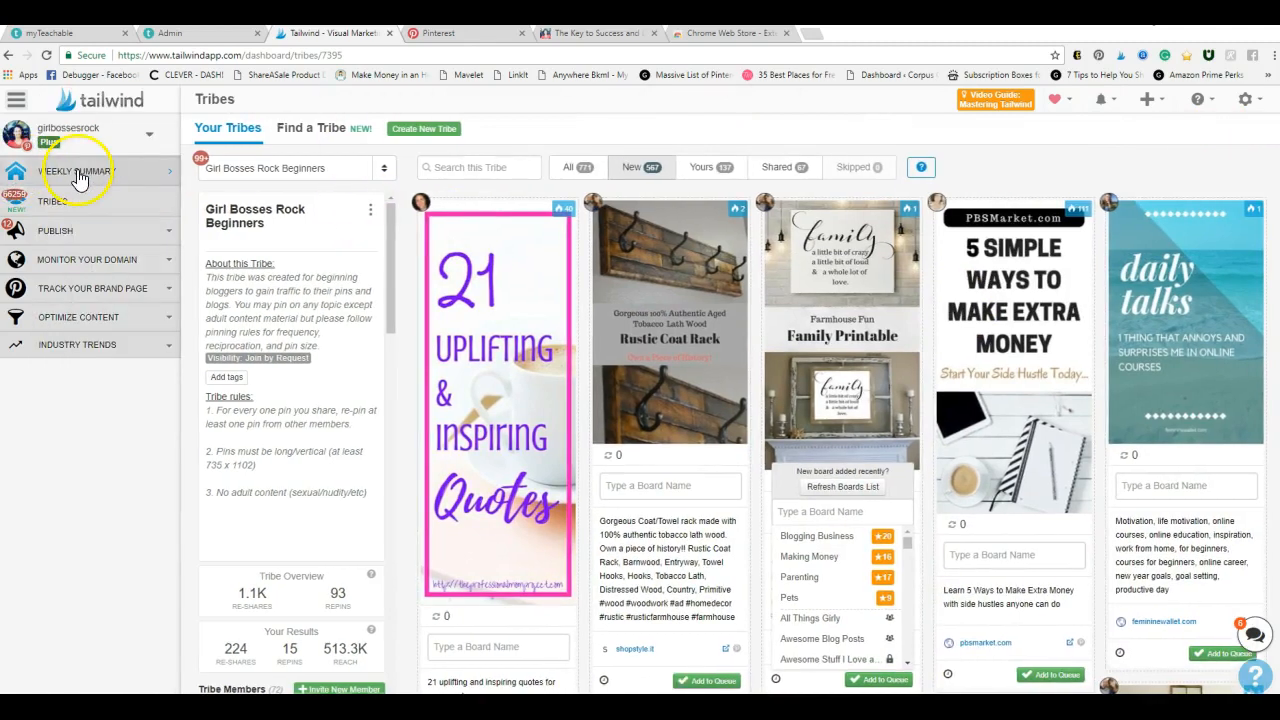